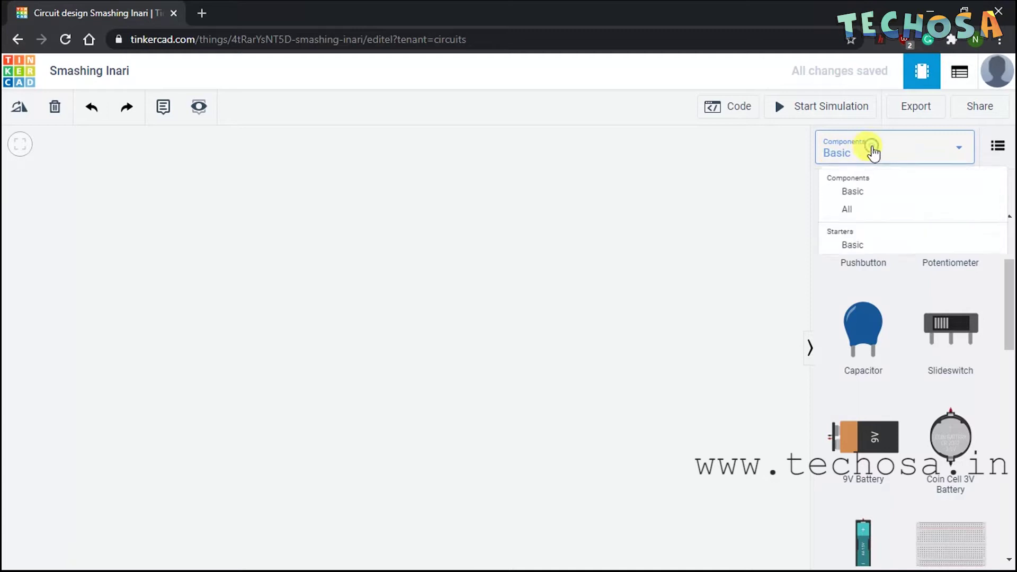
# List all available components in the library and locate the Breadboards section.
pyautogui.click(862, 213)
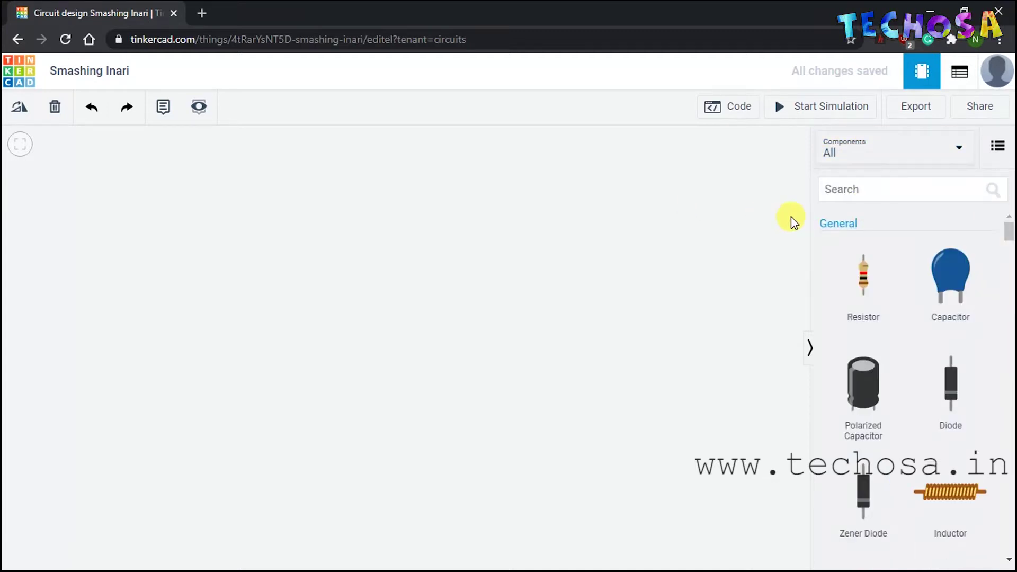
pyautogui.scroll(-10, 992, 258)
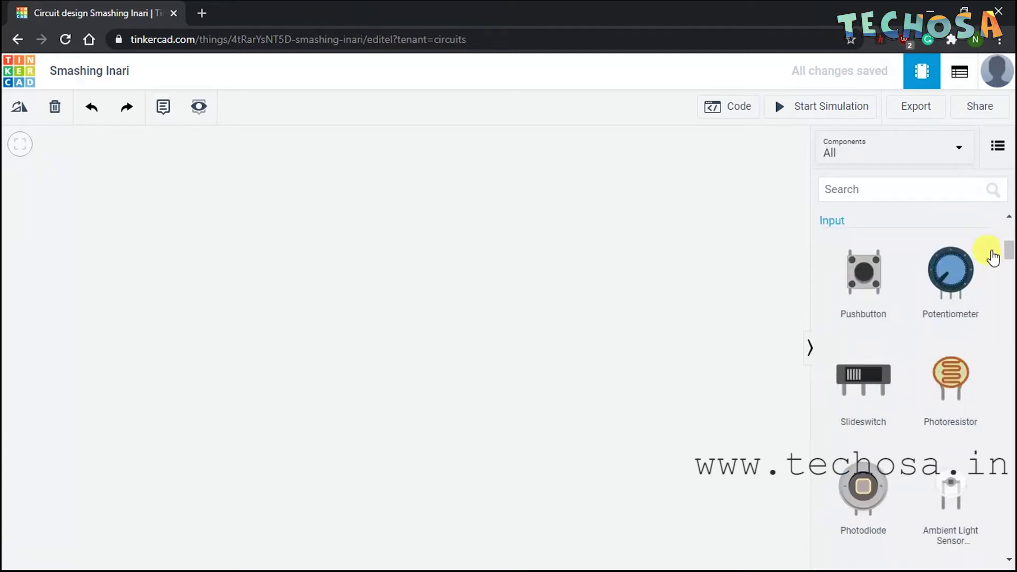
pyautogui.scroll(-15, 992, 259)
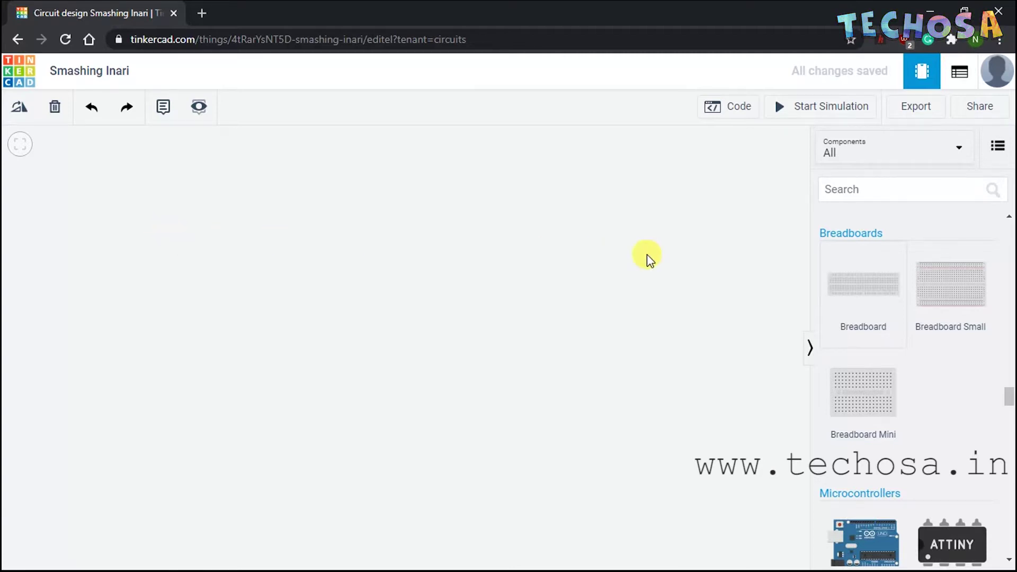
# Place one each of the Breadboard, Breadboard Small and Breadboard Mini in the workspace.
pyautogui.hotkey('ctrl', 'z')
pyautogui.click(443, 247)
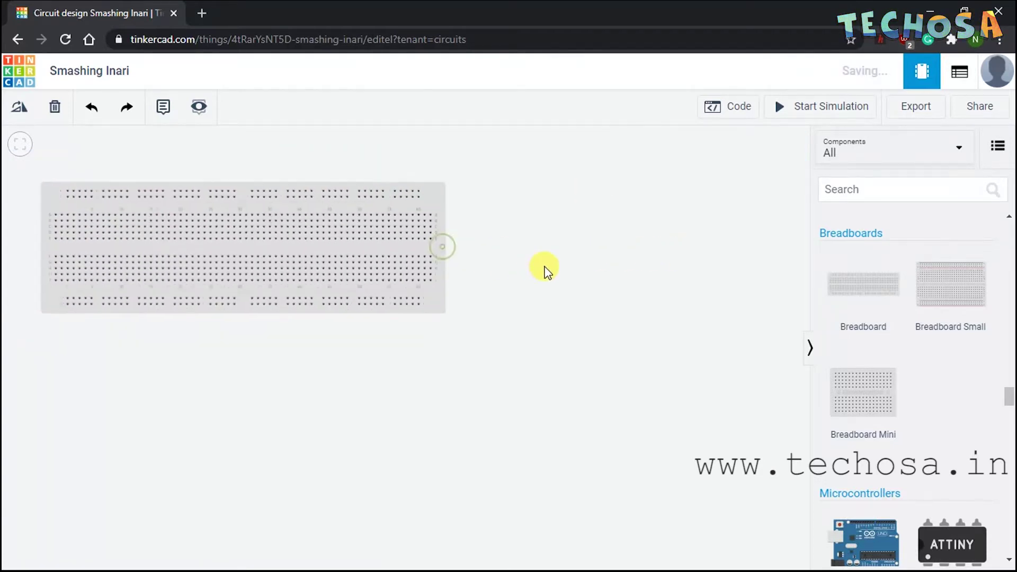
pyautogui.hotkey('ctrl', 'z')
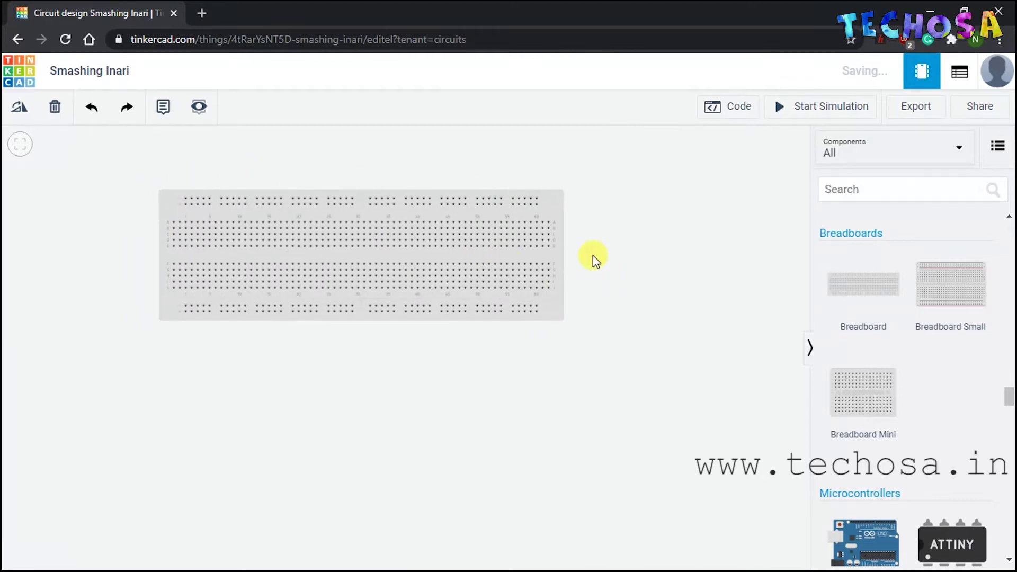
pyautogui.moveTo(949, 286); pyautogui.dragTo(283, 396)
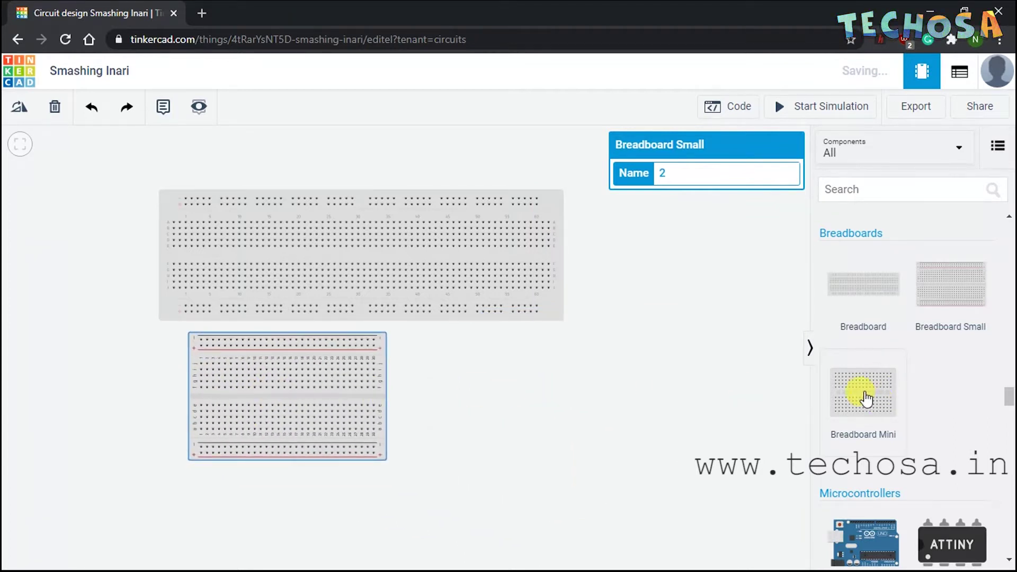
pyautogui.click(518, 391)
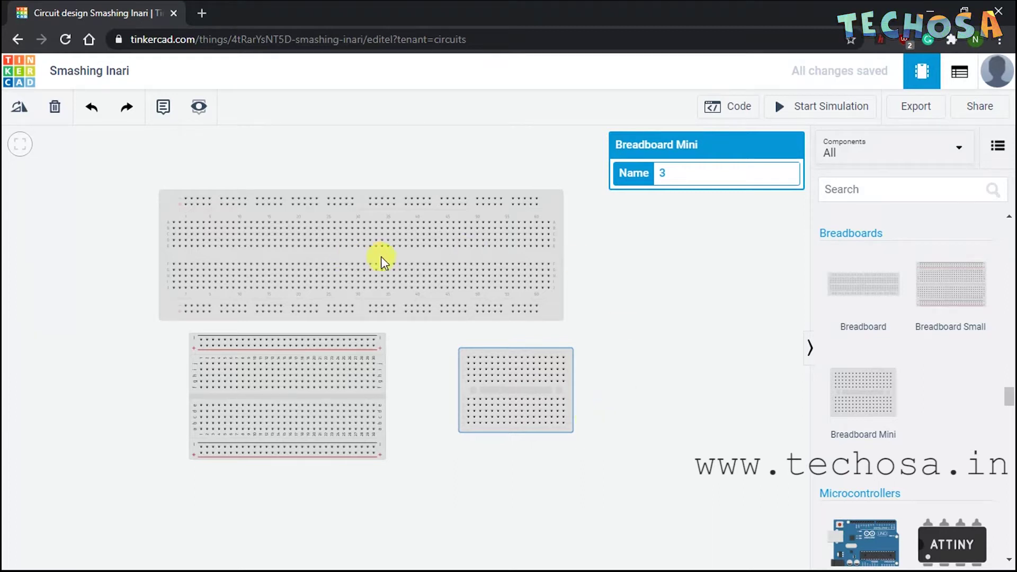
# Delete the full-size Breadboard and the Breadboard Small from the workspace.
pyautogui.click(478, 198)
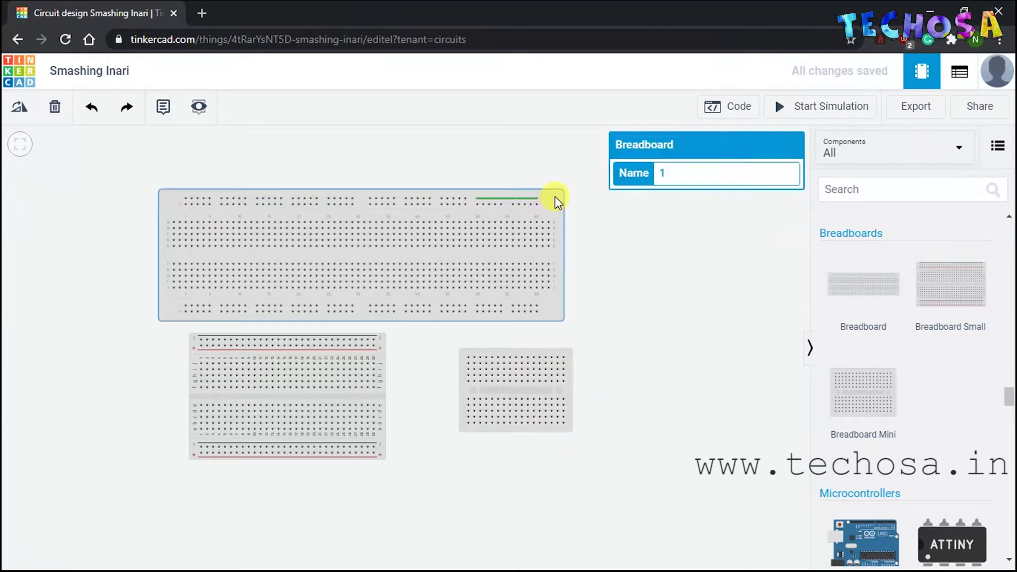
pyautogui.click(551, 198)
pyautogui.press('Delete')
pyautogui.click(382, 358)
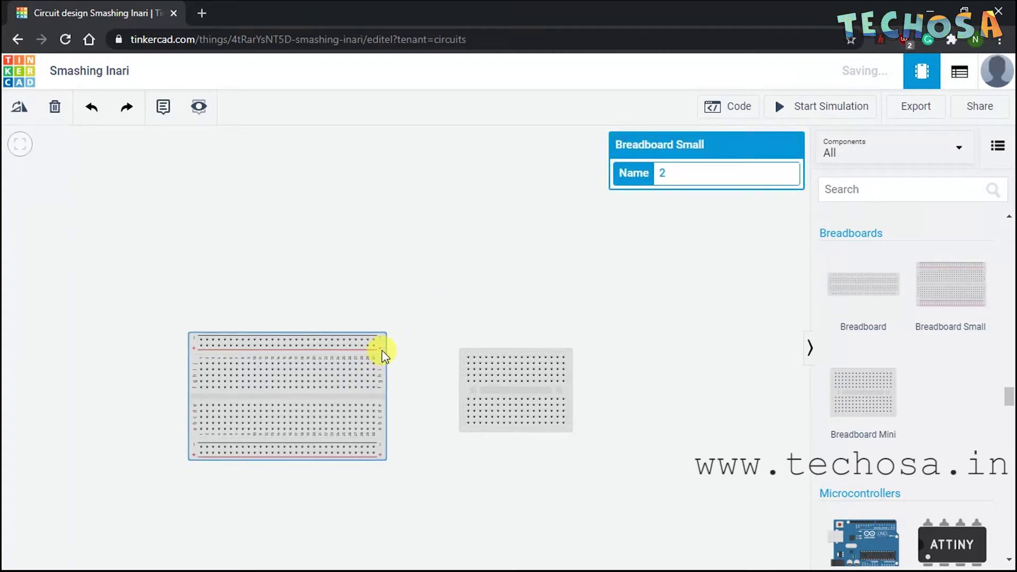
pyautogui.press('Delete')
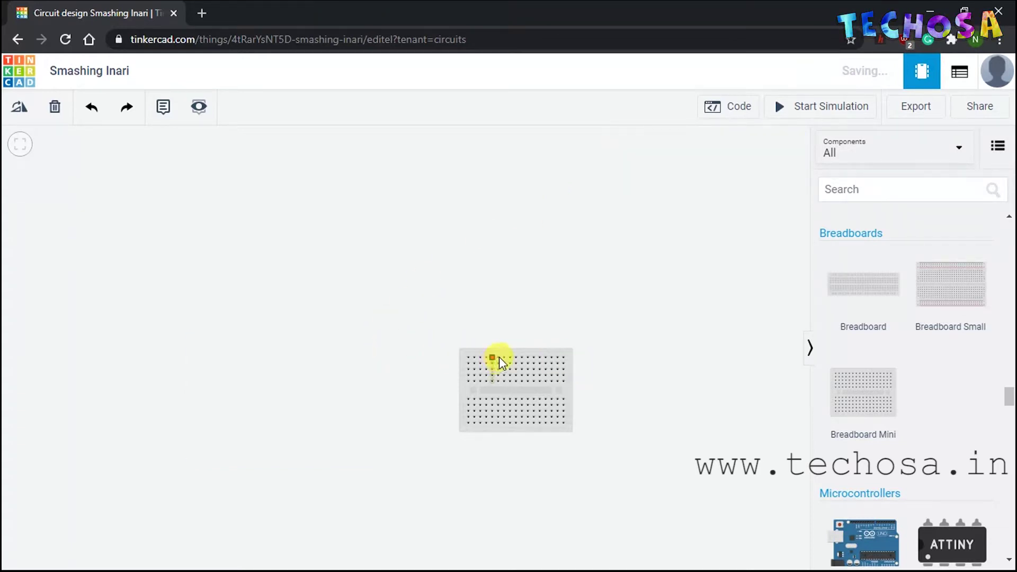
# Move the Breadboard Mini toward the middle of the workspace and examine how its holes are connected in columns above and below the centre gap.
pyautogui.moveTo(503, 357); pyautogui.dragTo(391, 254)
pyautogui.scroll(5, 484, 262)
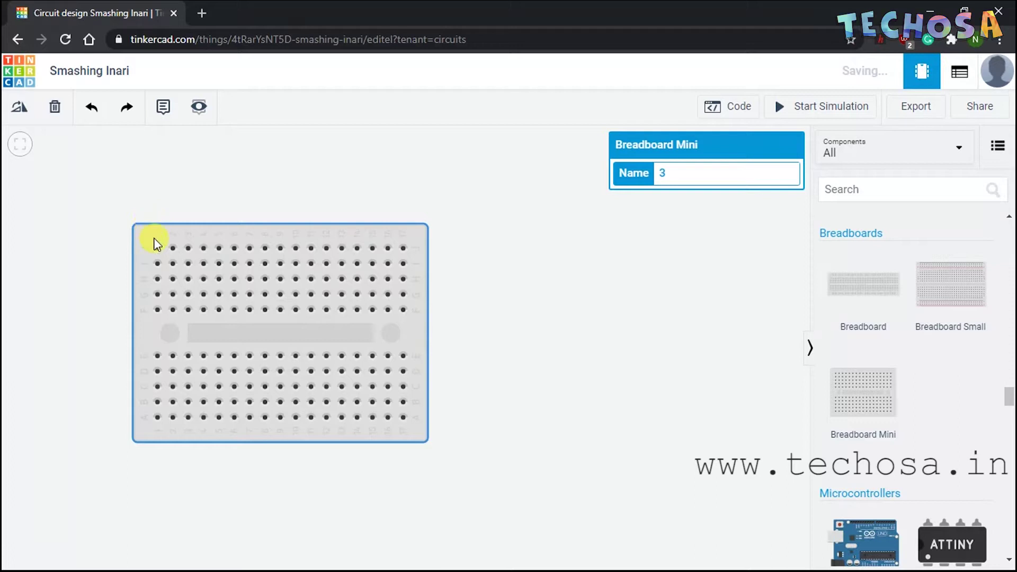
pyautogui.scroll(3, 155, 241)
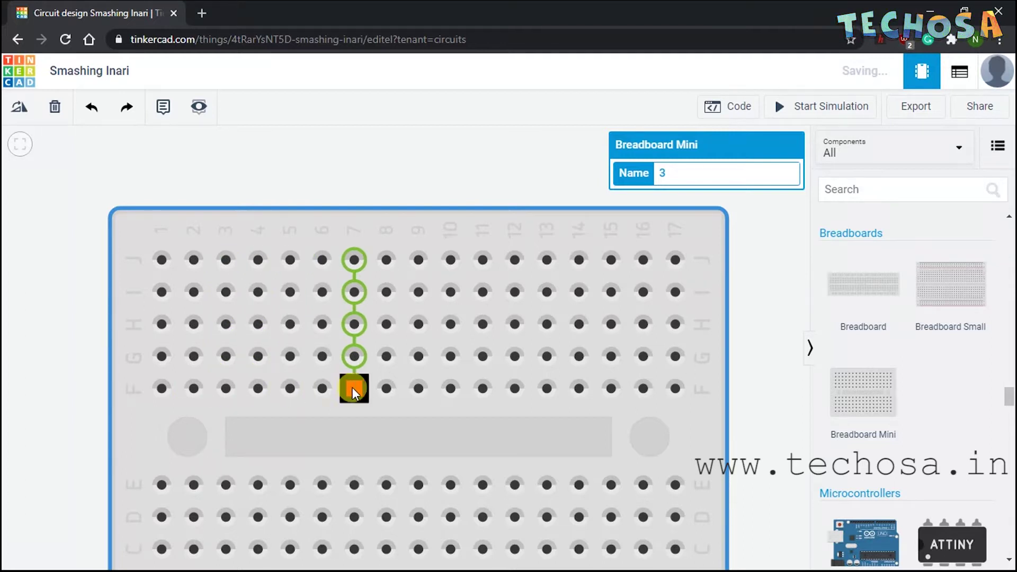
pyautogui.scroll(-2, 484, 392)
pyautogui.moveTo(486, 415); pyautogui.dragTo(477, 291)
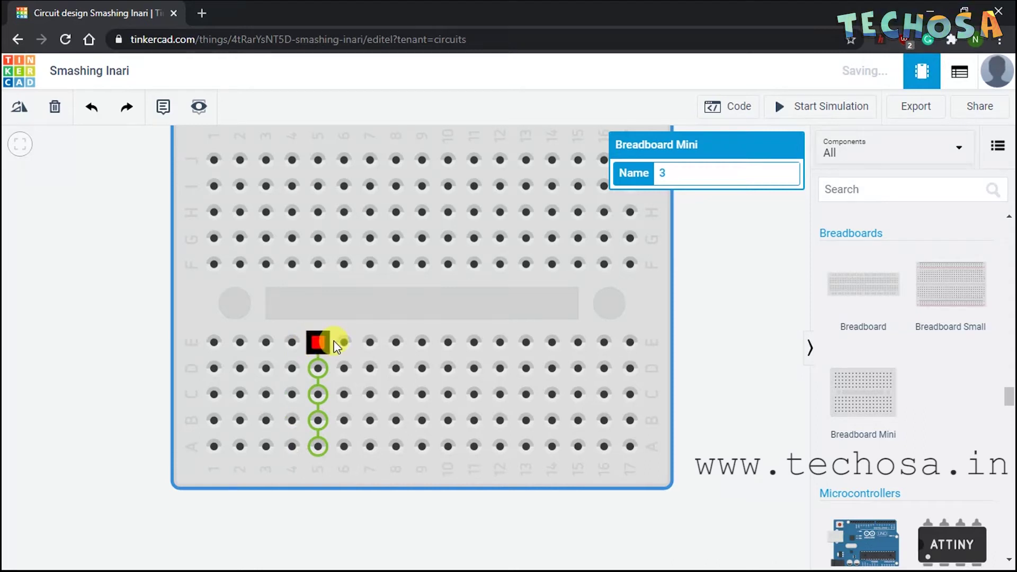
pyautogui.moveTo(701, 291); pyautogui.dragTo(700, 320)
pyautogui.scroll(-2, 700, 320)
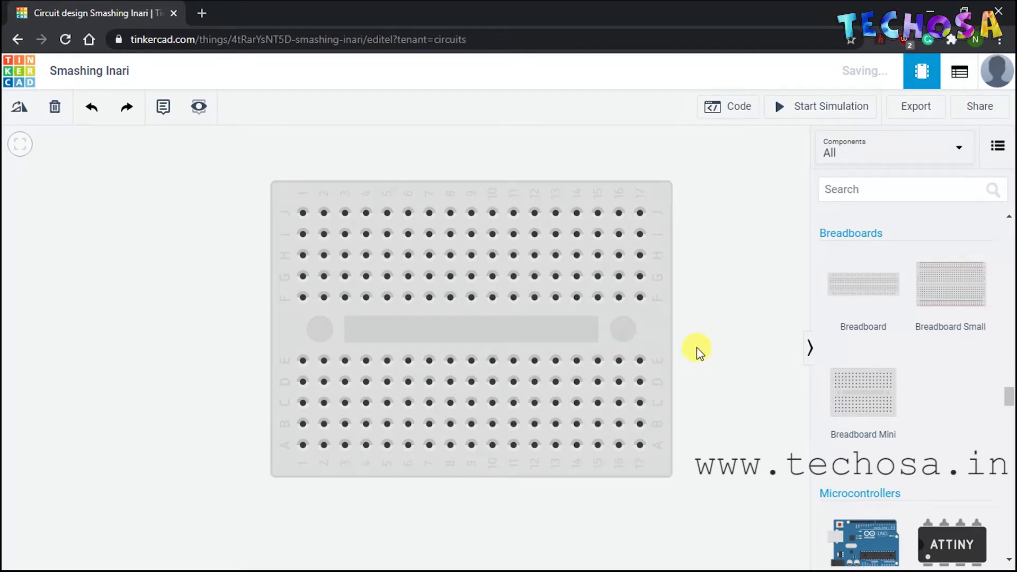
# Place an LED on the mini breadboard with its legs in holes I8 and I9.
pyautogui.moveTo(1009, 395); pyautogui.dragTo(1005, 214)
pyautogui.scroll(-5, 949, 321)
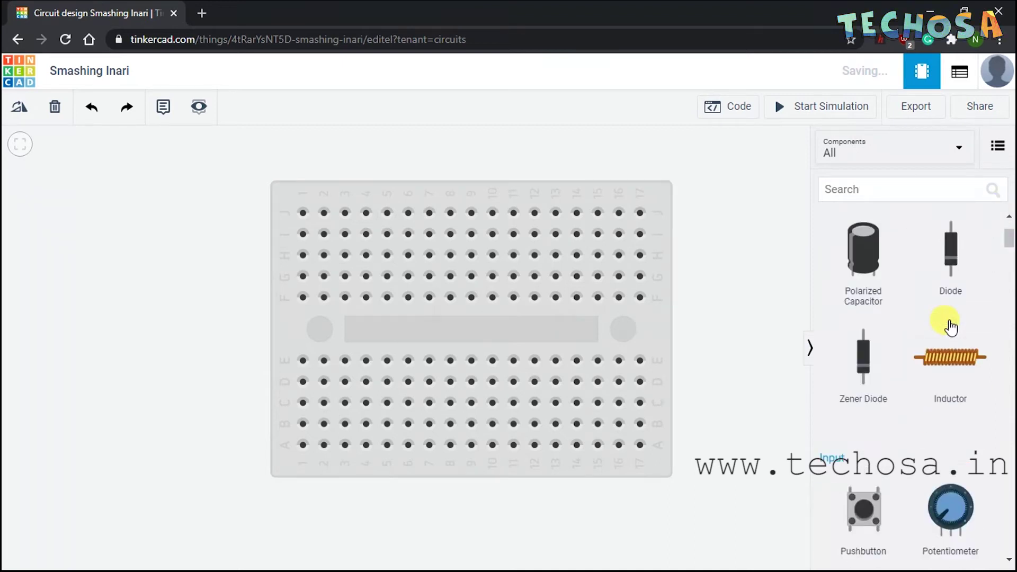
pyautogui.scroll(-10, 951, 327)
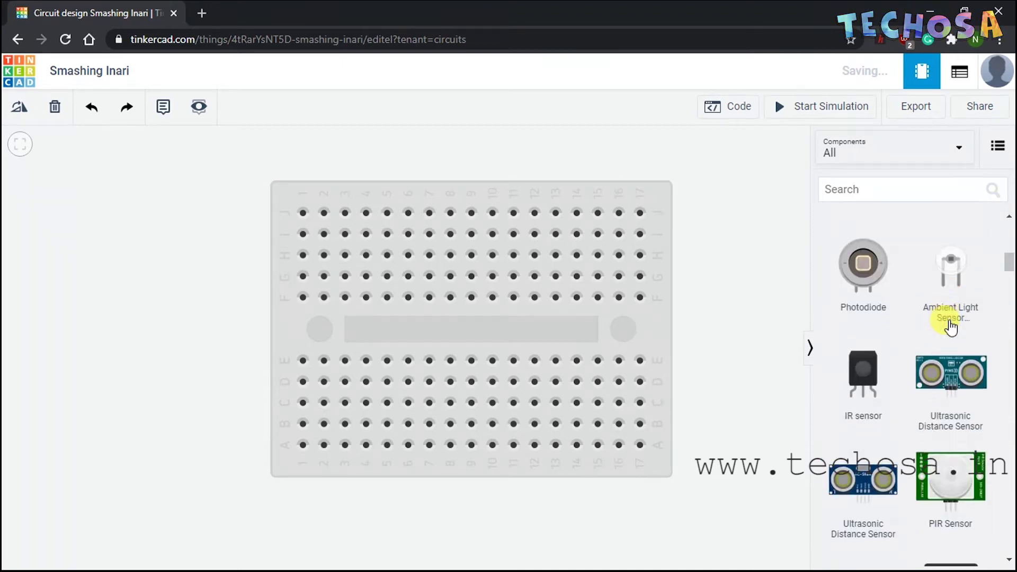
pyautogui.scroll(-2, 952, 327)
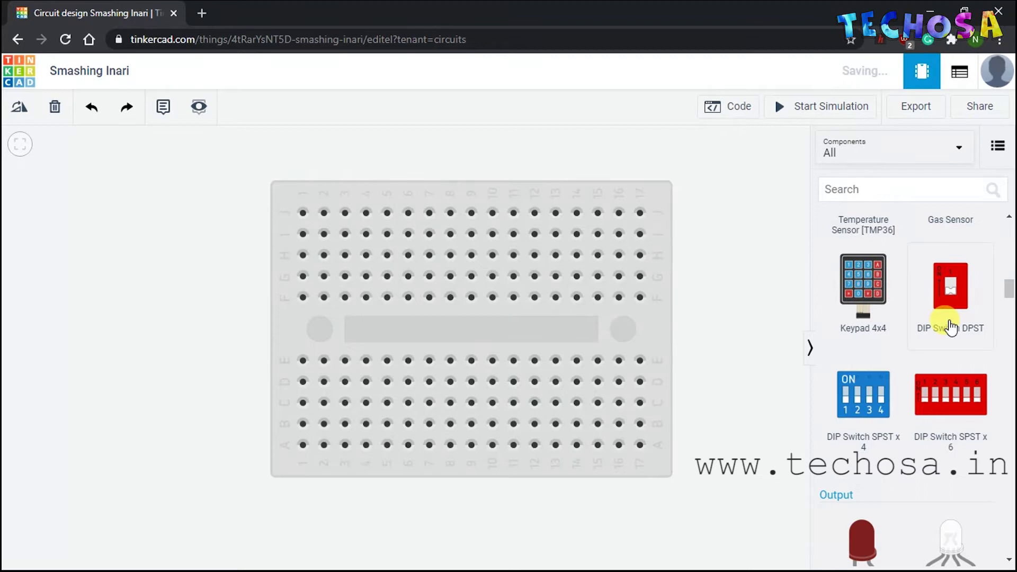
pyautogui.scroll(-5, 950, 323)
pyautogui.moveTo(865, 268); pyautogui.dragTo(456, 234)
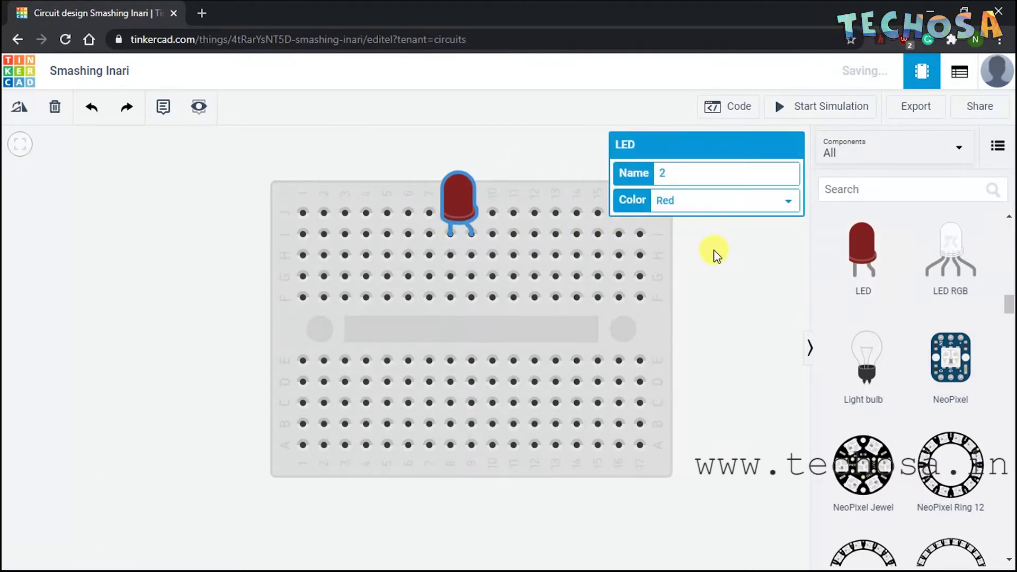
pyautogui.click(728, 279)
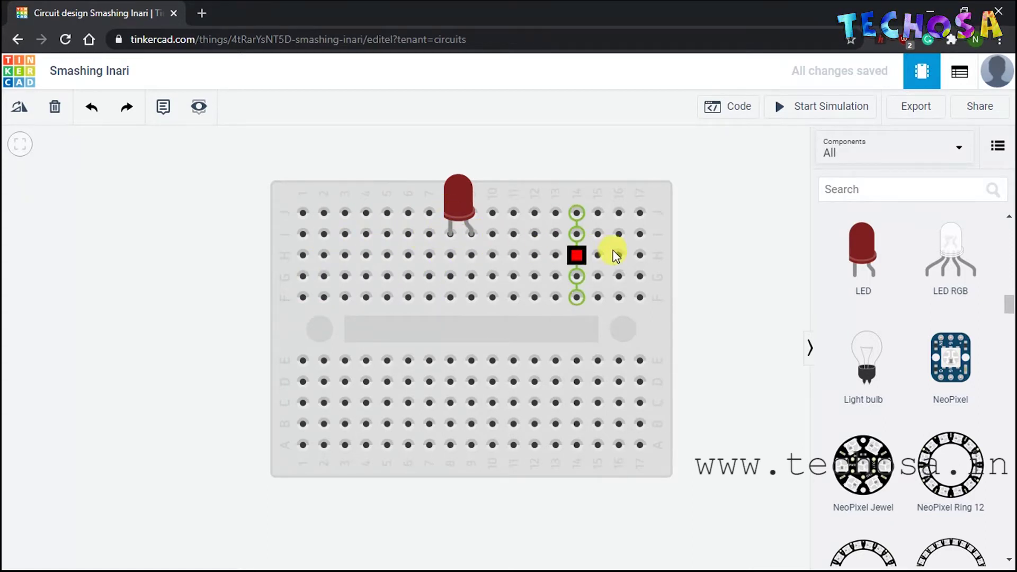
# Add a Coin Cell 3V Battery to the left of the breadboard.
pyautogui.scroll(-15, 885, 295)
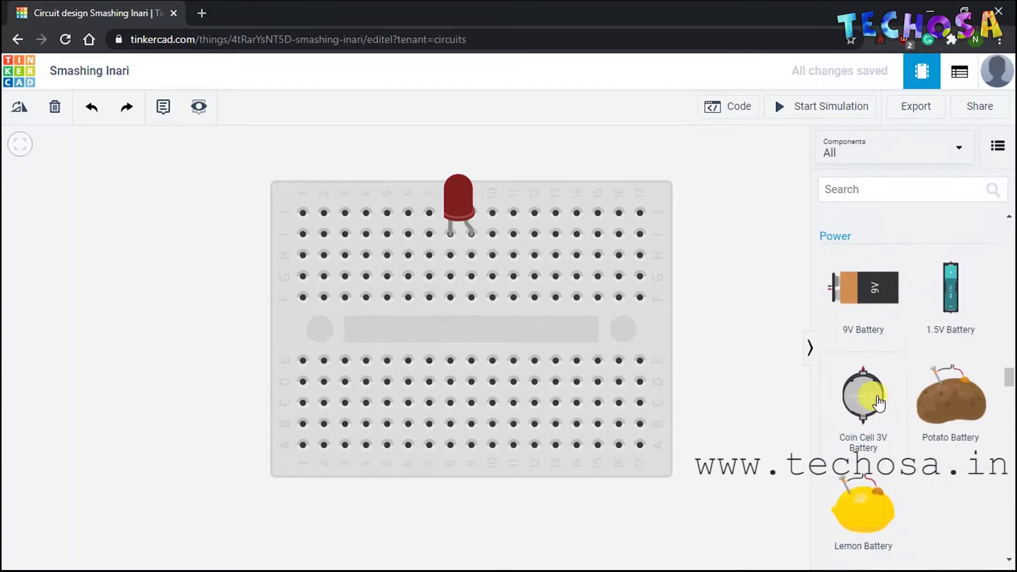
pyautogui.moveTo(865, 401); pyautogui.dragTo(145, 365)
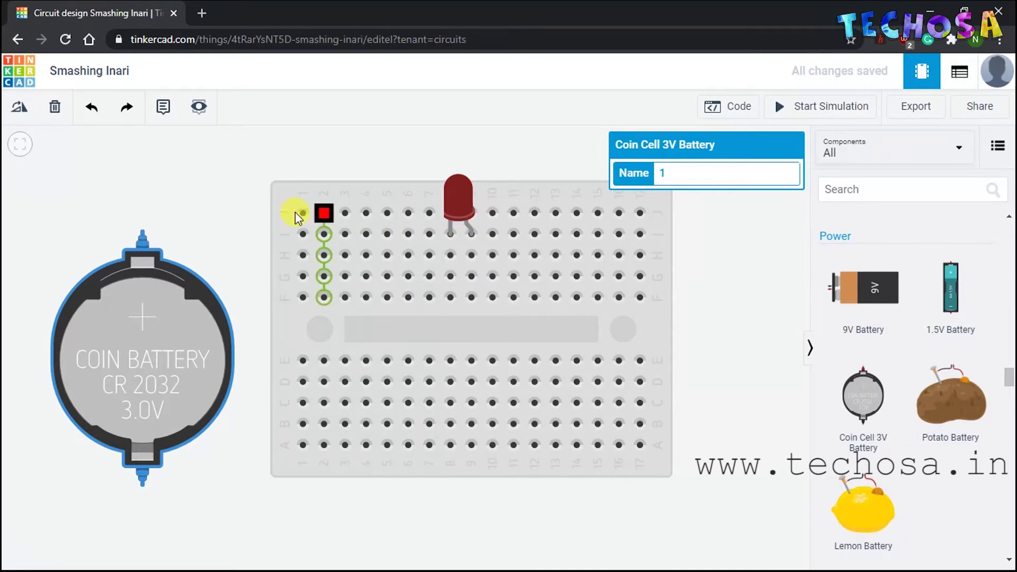
# Wire the coin cell's positive terminal to breadboard hole H9, routing it with right-angle bends above and around the LED.
pyautogui.click(143, 230)
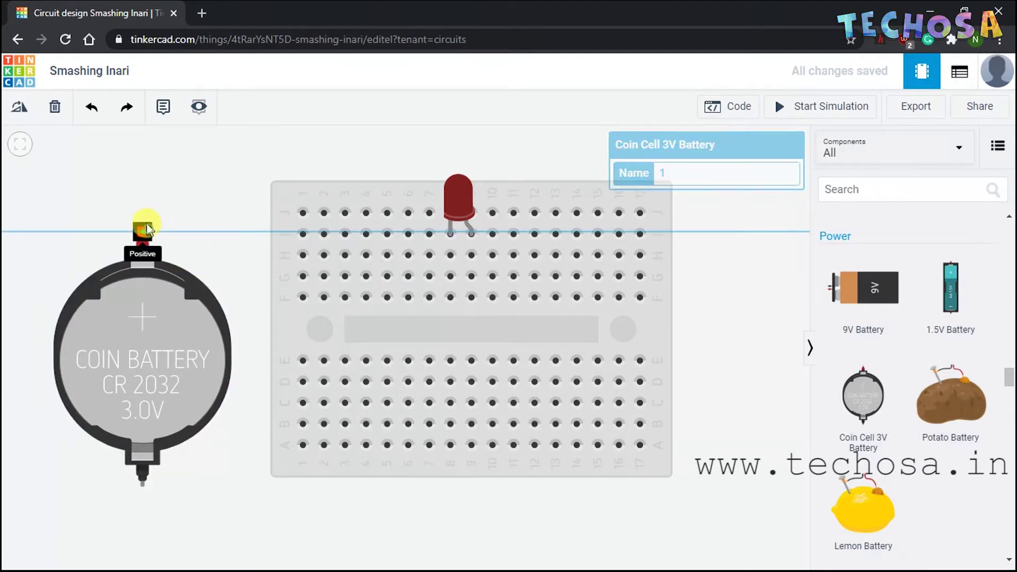
pyautogui.click(142, 164)
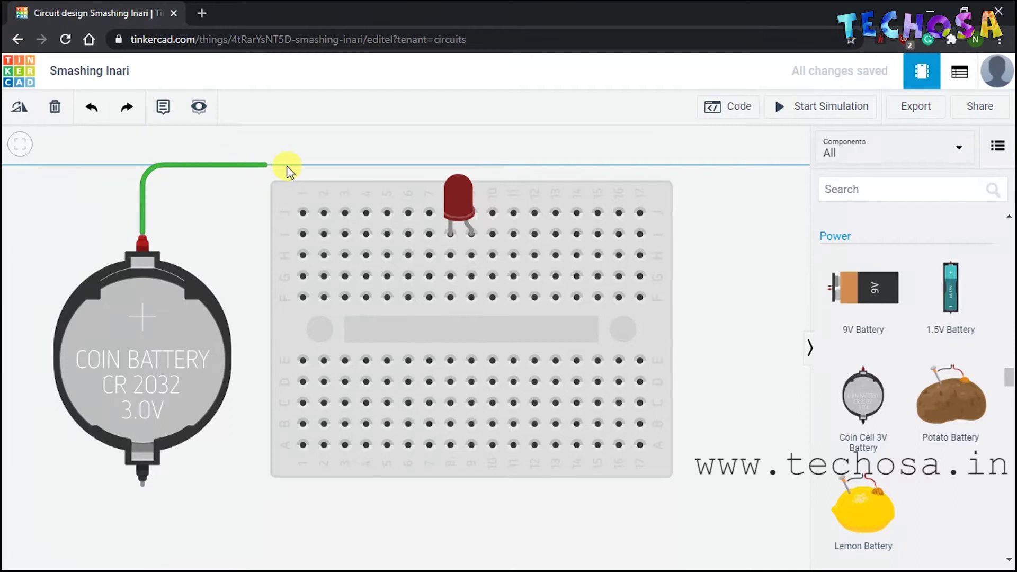
pyautogui.click(520, 166)
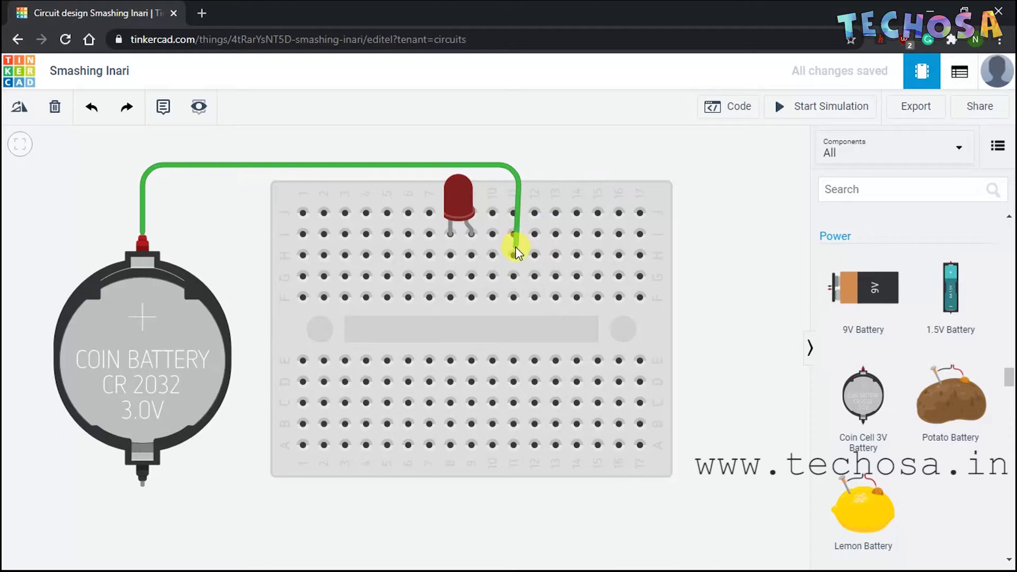
pyautogui.click(474, 257)
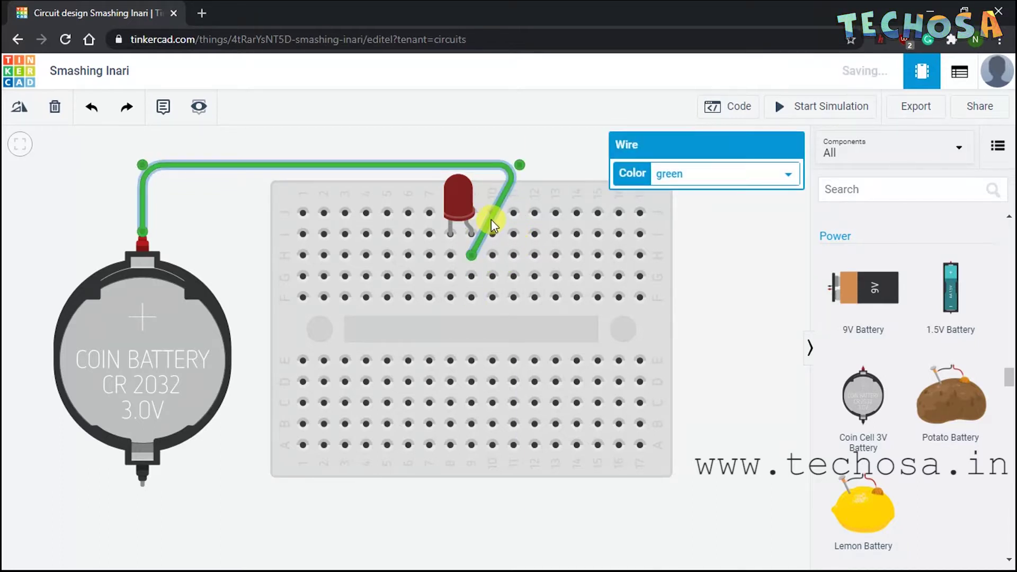
pyautogui.moveTo(492, 218); pyautogui.dragTo(520, 257)
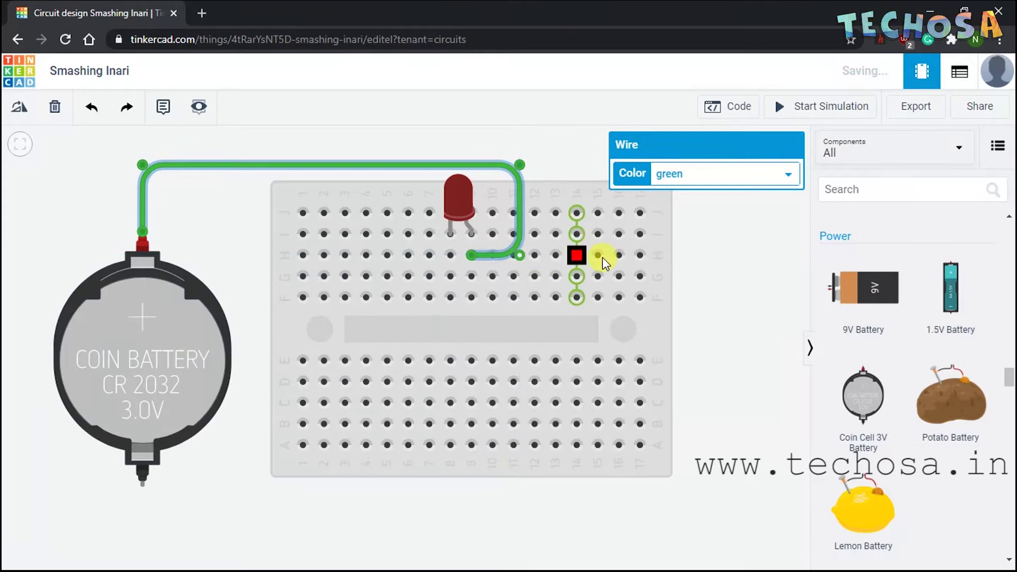
pyautogui.click(730, 259)
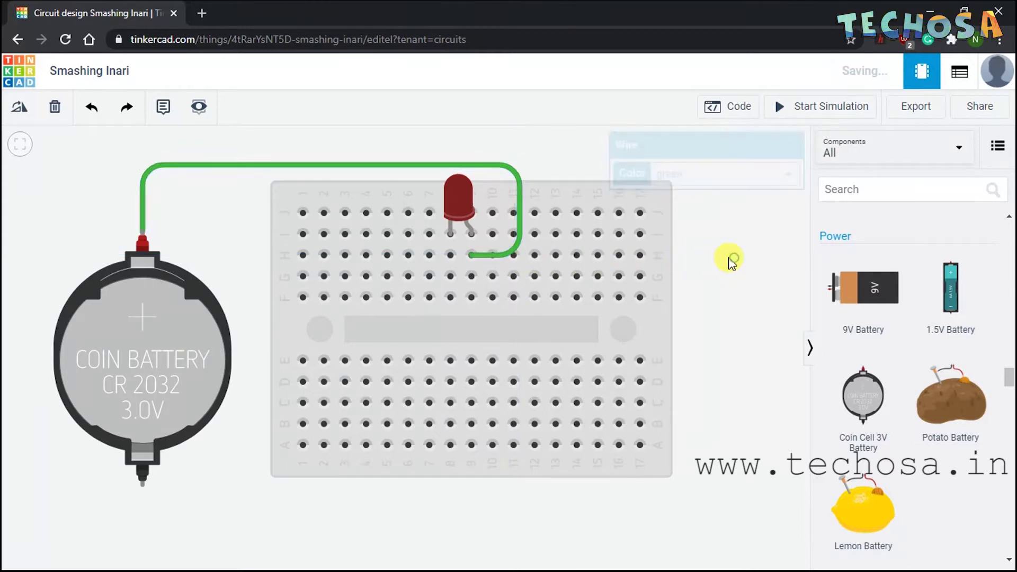
# Change the color of the wire from the battery's positive terminal to red.
pyautogui.click(373, 165)
pyautogui.click(692, 175)
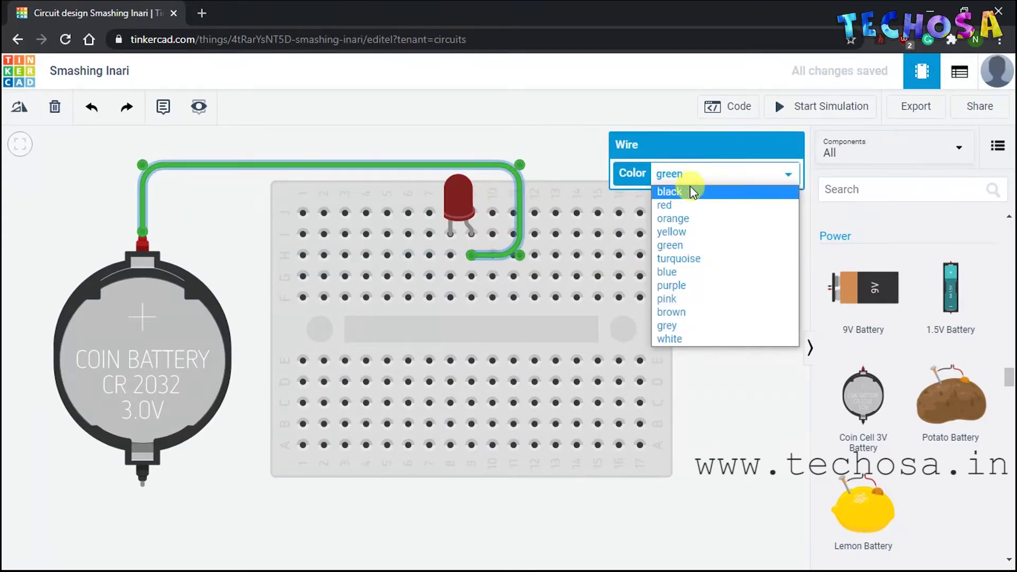
pyautogui.click(688, 204)
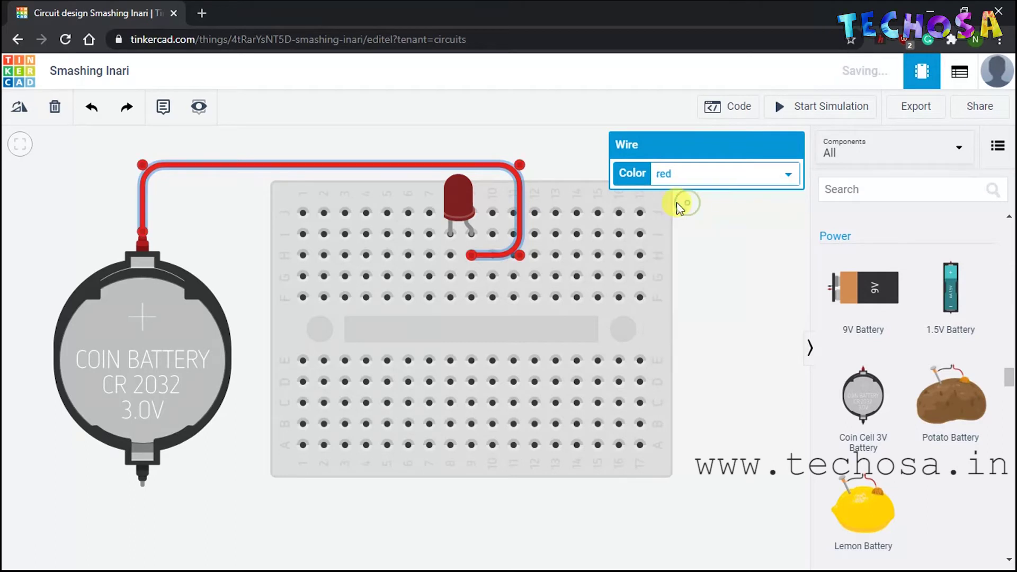
pyautogui.click(757, 259)
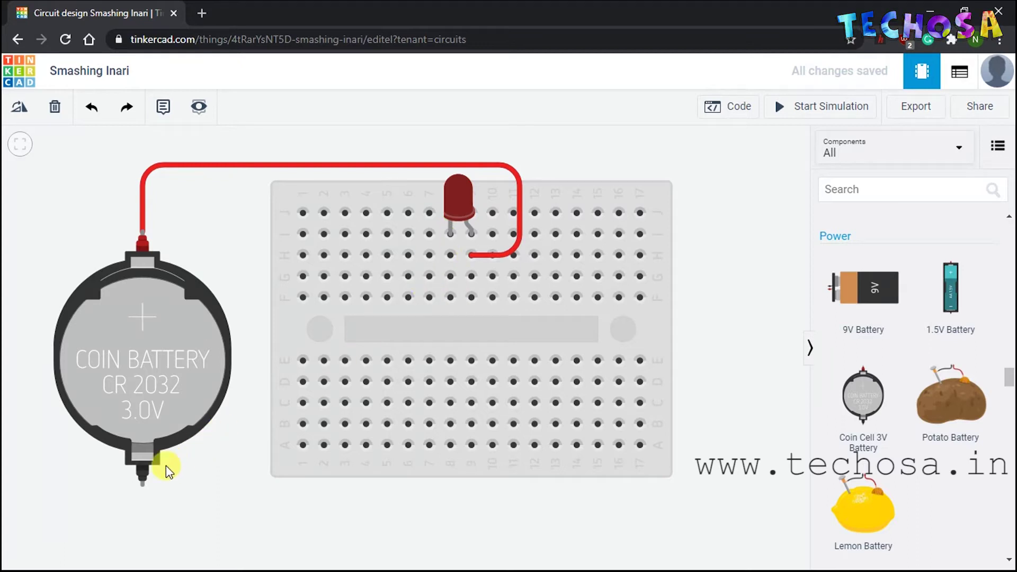
# Wire the coin cell's negative terminal to hole H8, routing it below the breadboard and straight up column 8.
pyautogui.click(145, 491)
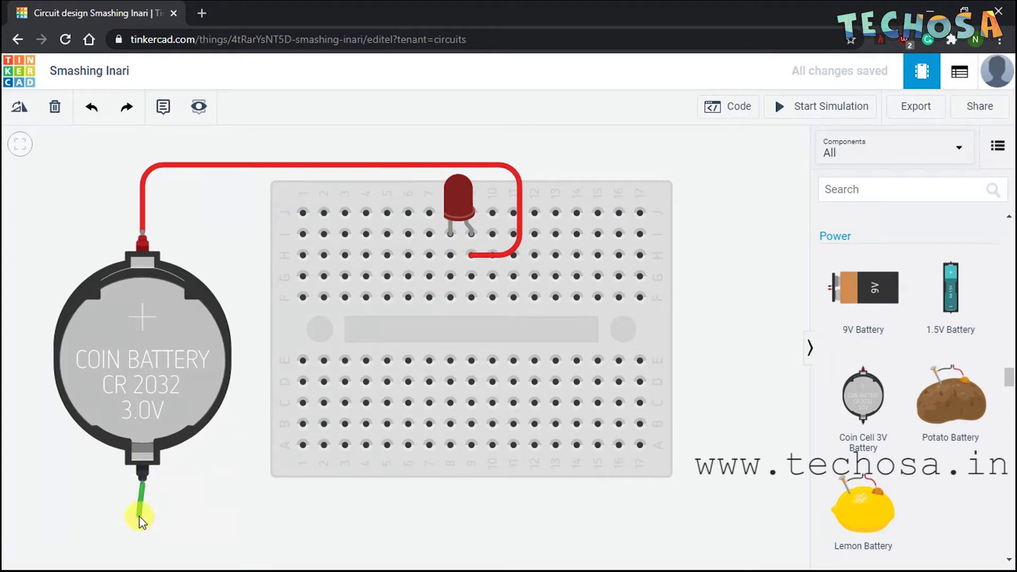
pyautogui.click(142, 517)
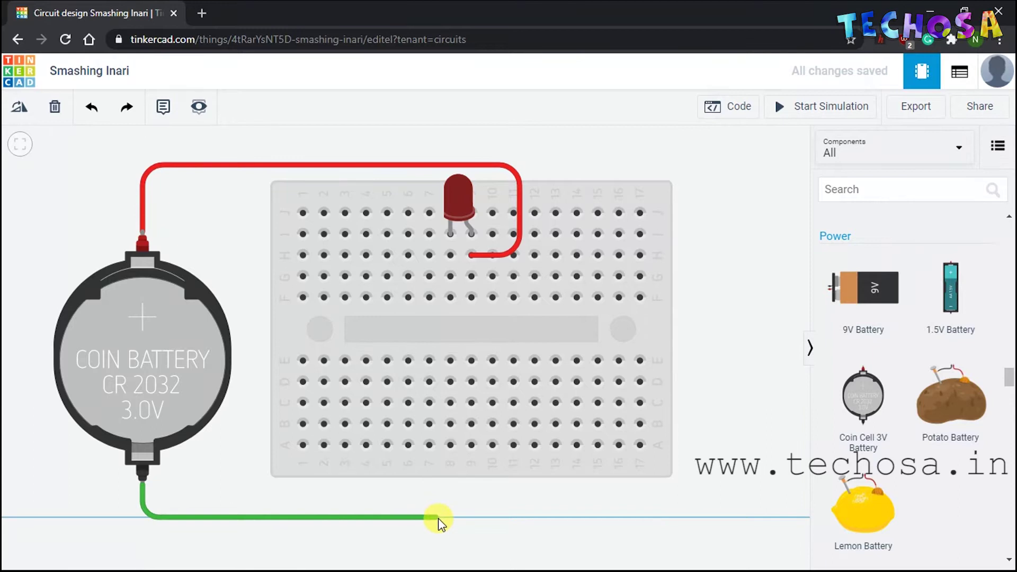
pyautogui.click(454, 517)
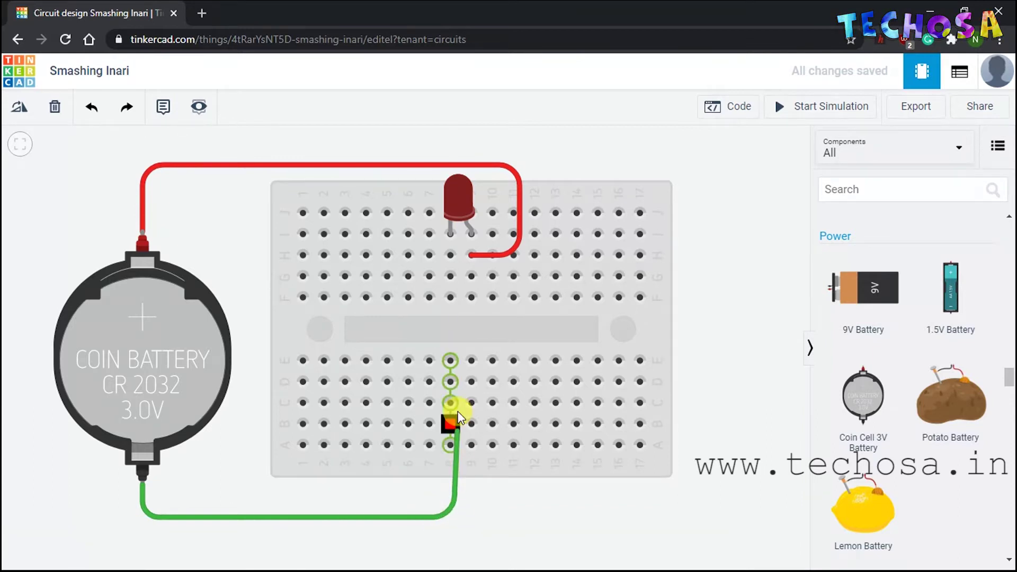
pyautogui.click(456, 255)
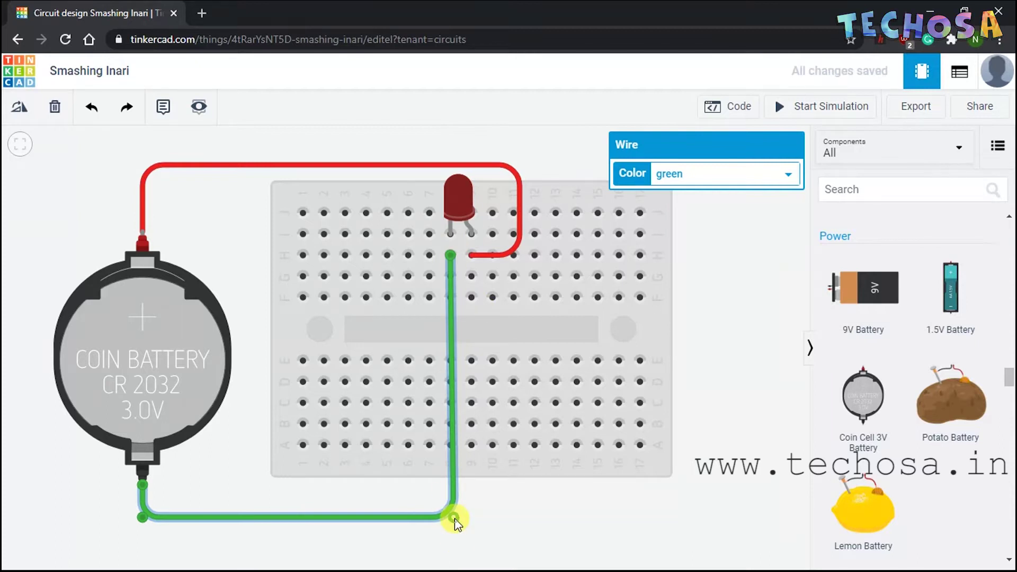
pyautogui.moveTo(454, 518); pyautogui.dragTo(453, 519)
pyautogui.click(734, 390)
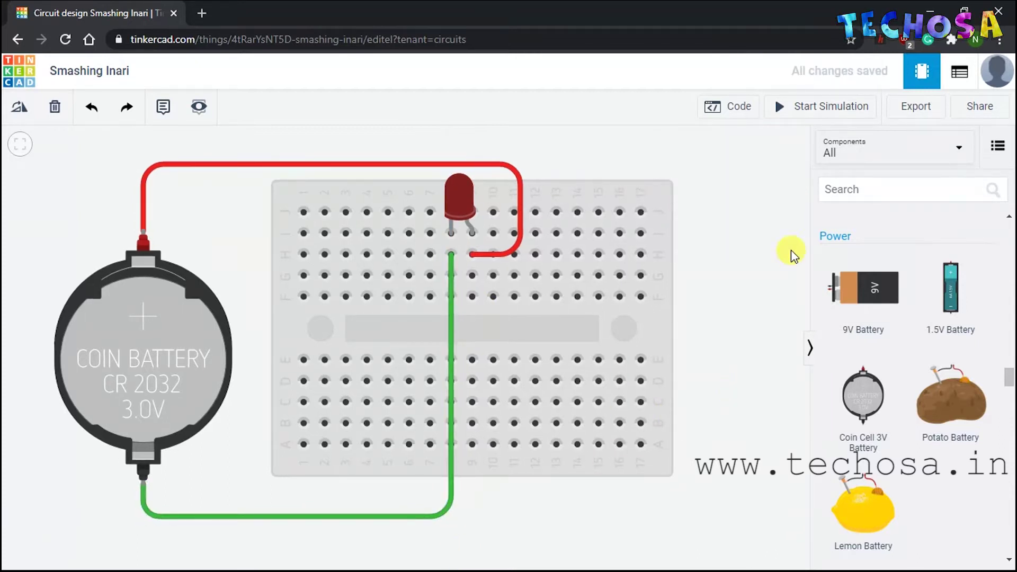
# Run the circuit simulation to check whether the LED lights, and stop it.
pyautogui.click(804, 110)
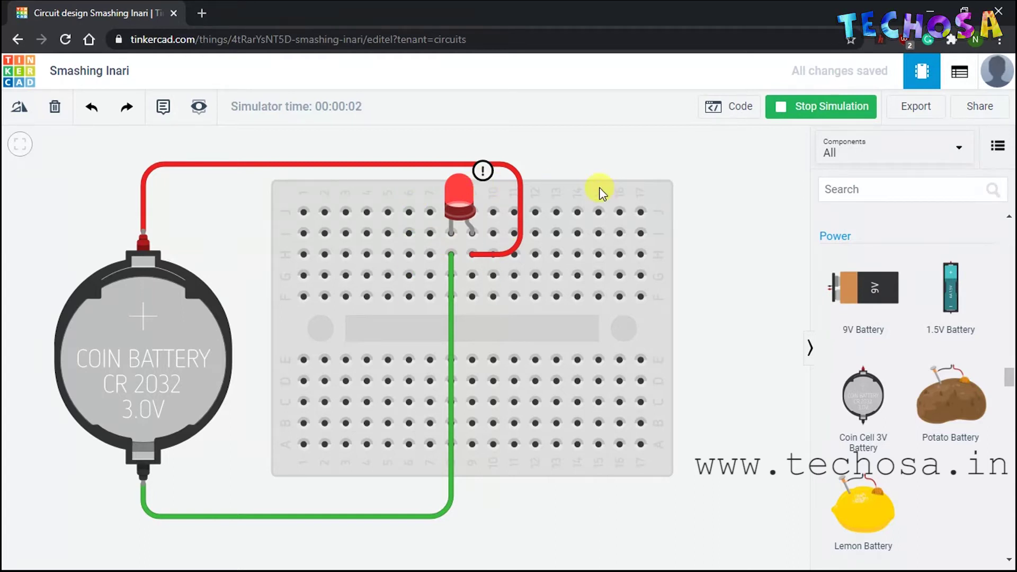
pyautogui.click(818, 110)
# Replace the coin cell's negative wire with one routed below the breadboard and up column 8 to hole F8, and test it in simulation.
pyautogui.press('Delete')
pyautogui.click(143, 480)
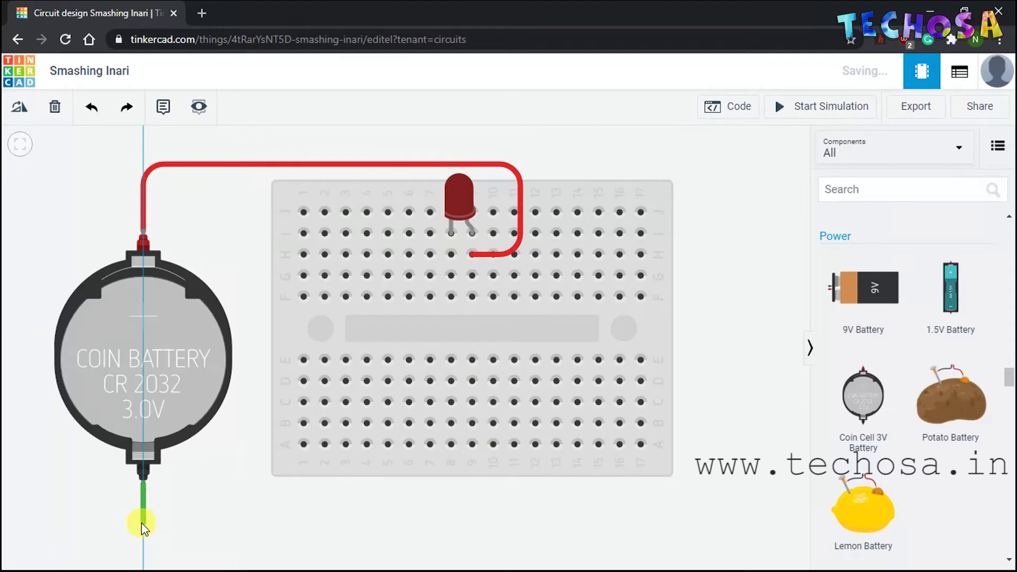
pyautogui.click(143, 523)
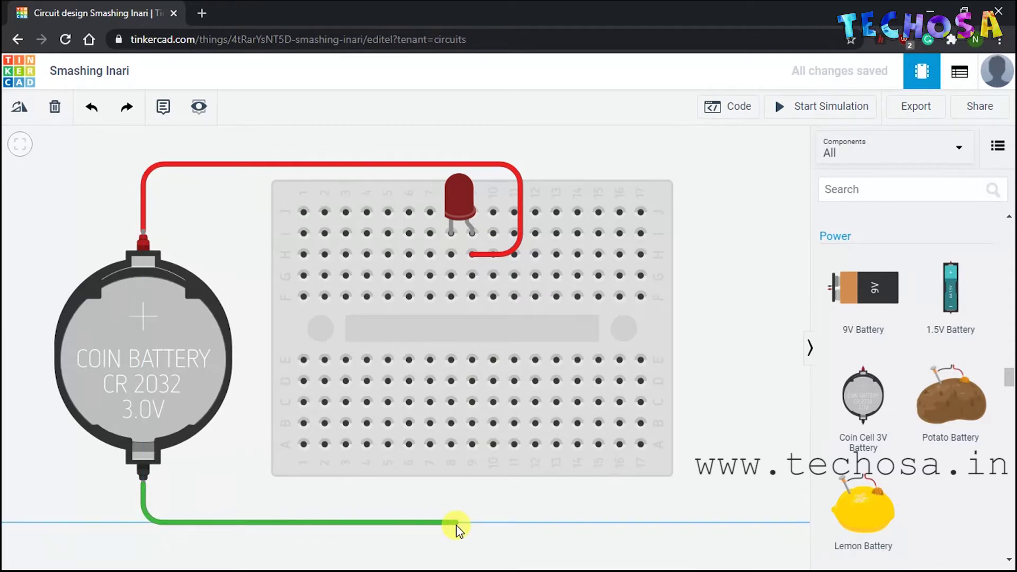
pyautogui.click(452, 524)
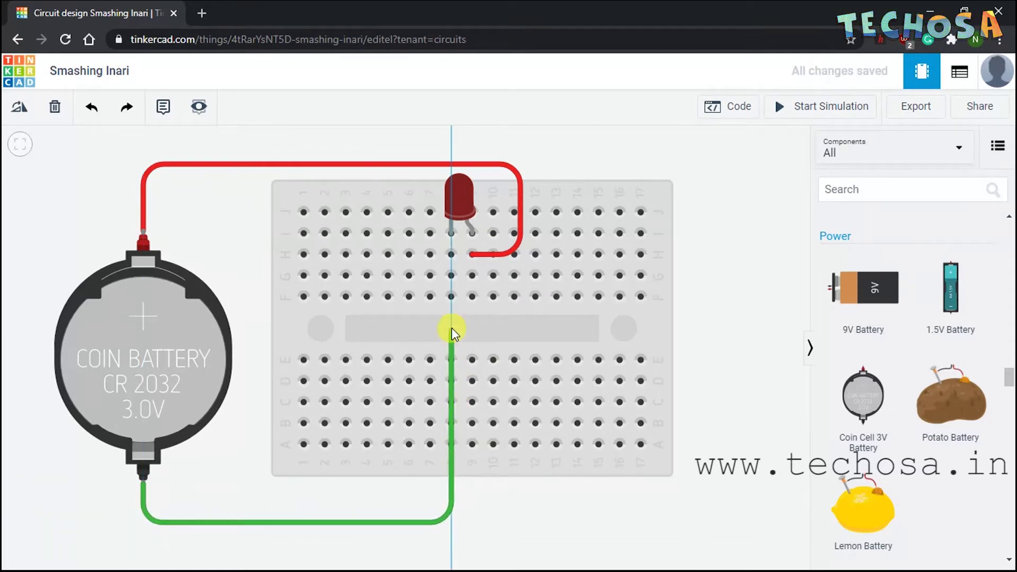
pyautogui.click(451, 297)
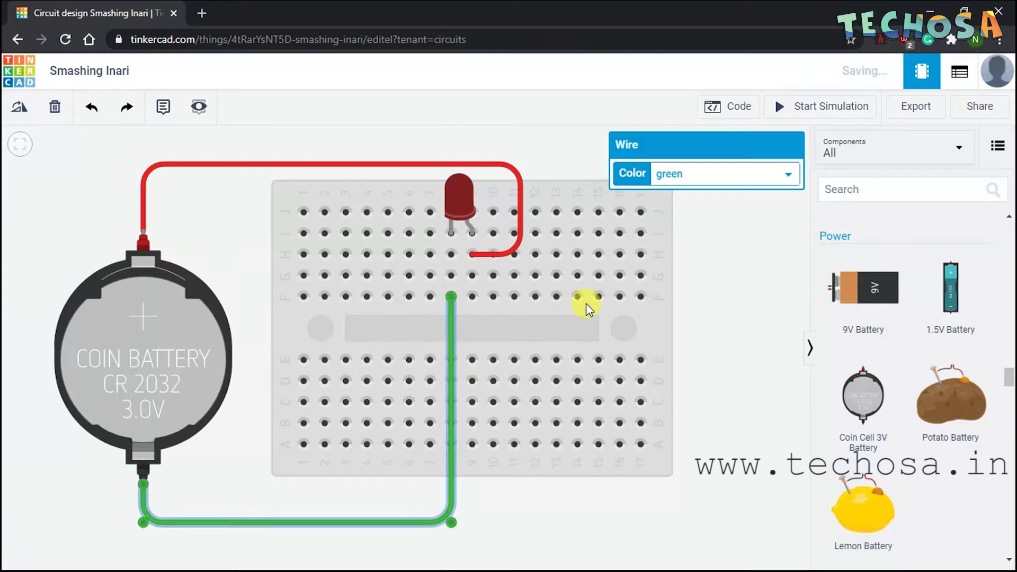
pyautogui.click(754, 323)
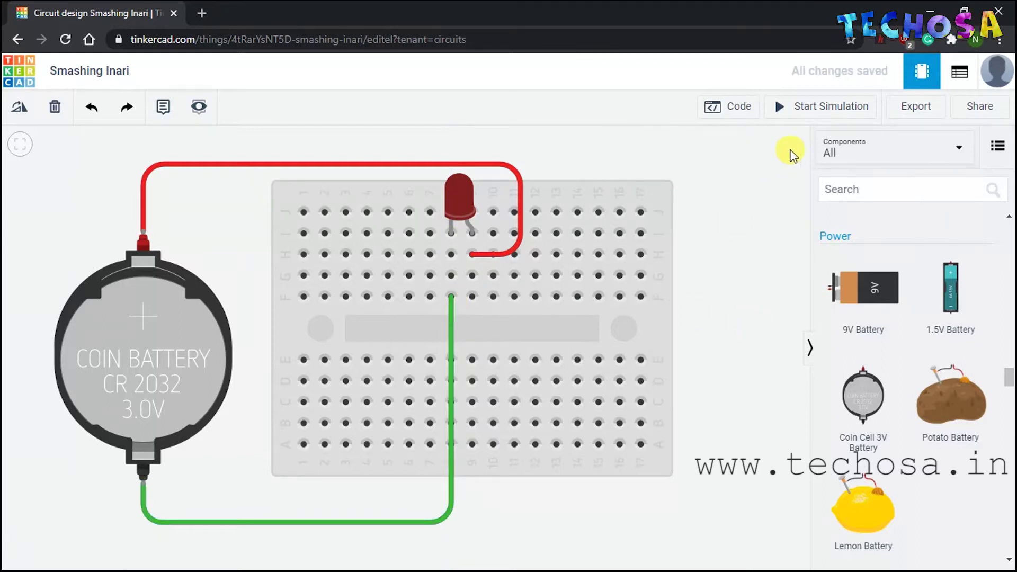
pyautogui.click(808, 120)
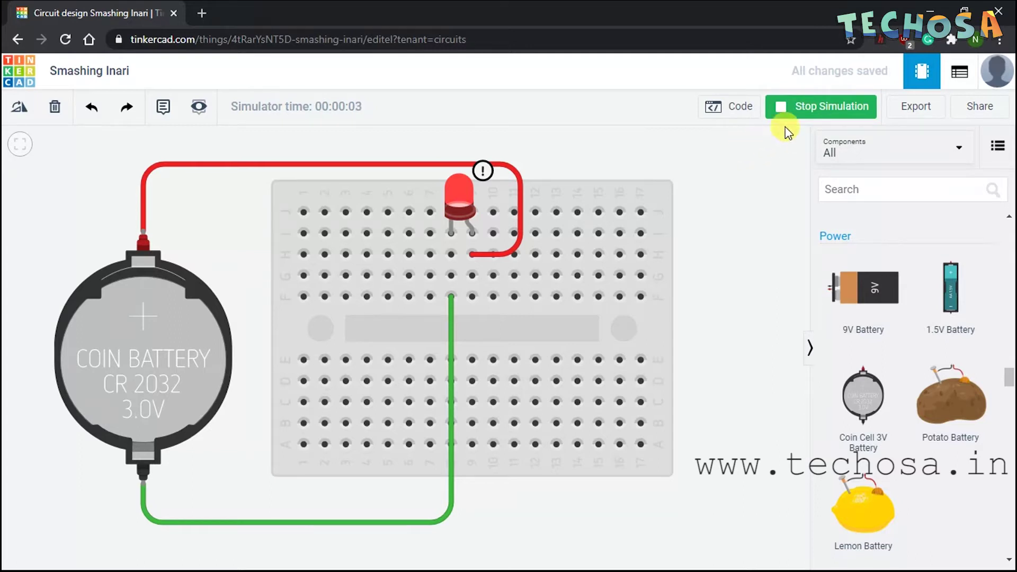
pyautogui.click(798, 106)
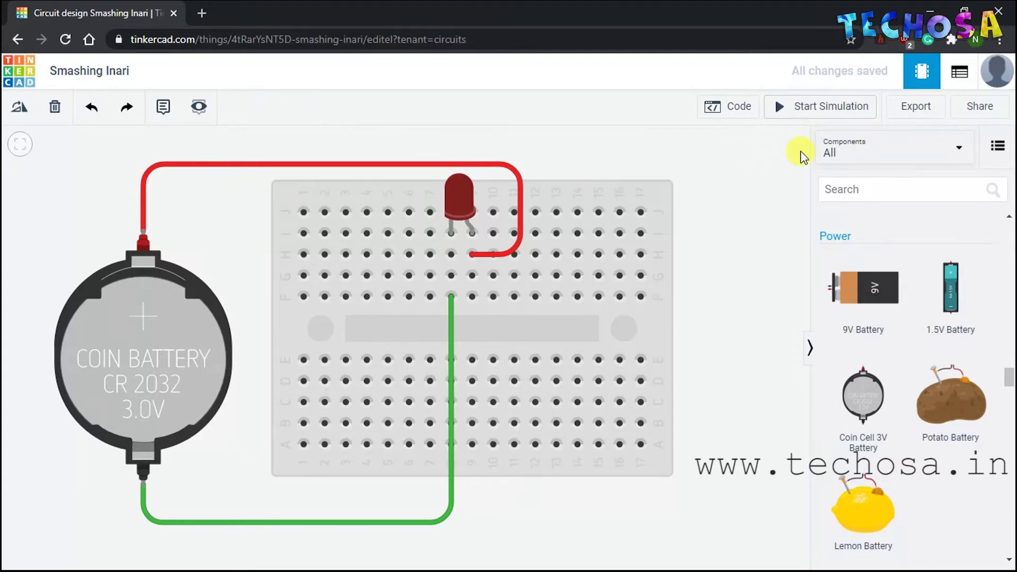
# Replace the negative wire with one routed up the breadboard's left edge to hole I3, and test the circuit in simulation.
pyautogui.click(450, 312)
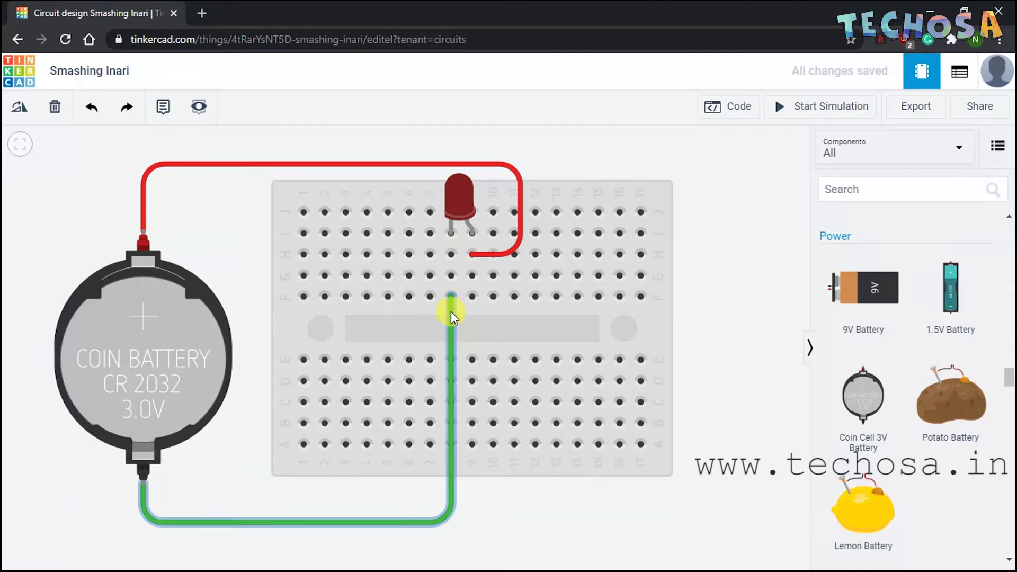
pyautogui.press('Delete')
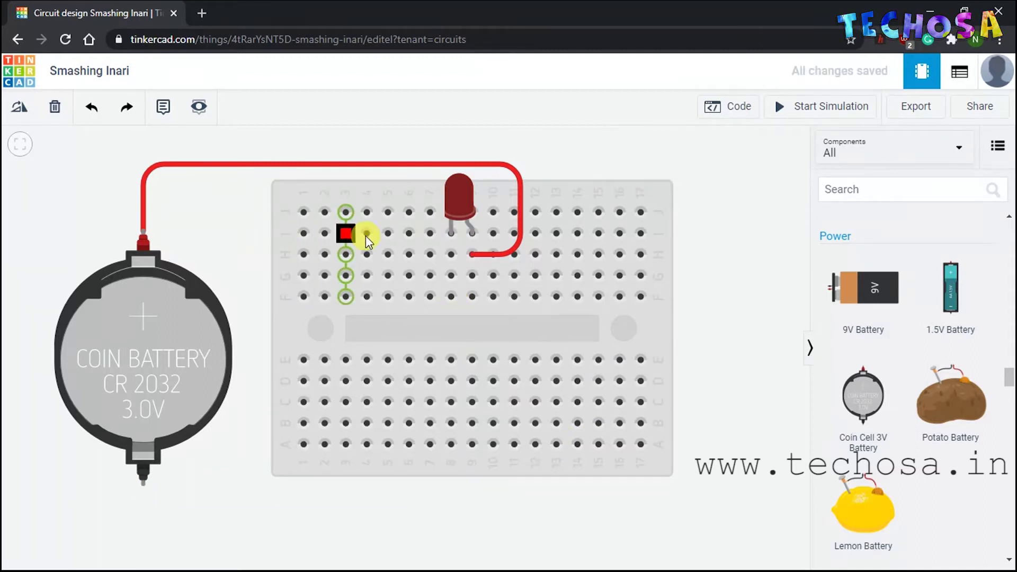
pyautogui.click(146, 488)
pyautogui.click(143, 506)
pyautogui.click(286, 517)
pyautogui.click(286, 233)
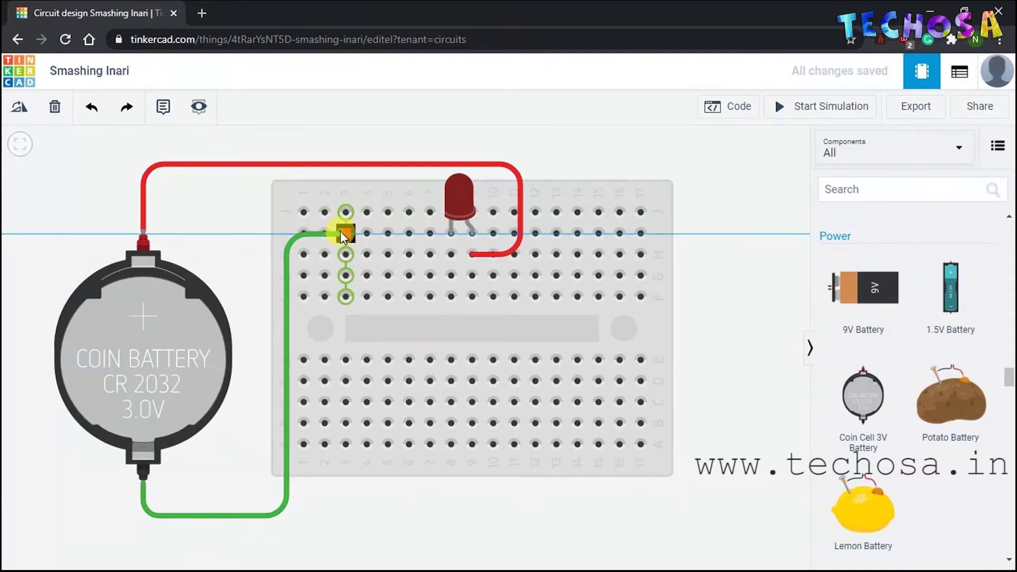
pyautogui.click(340, 231)
pyautogui.click(779, 322)
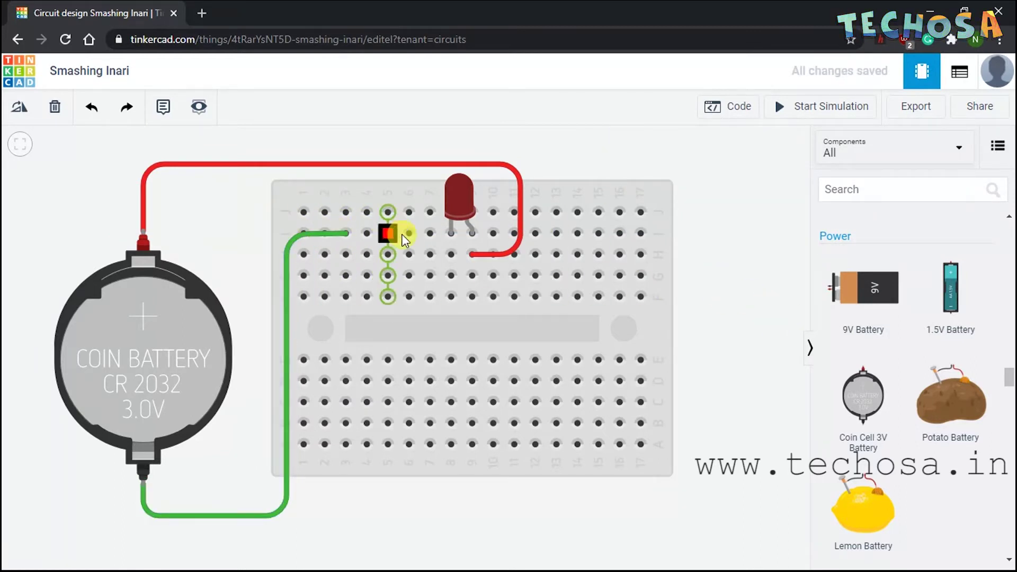
pyautogui.click(781, 109)
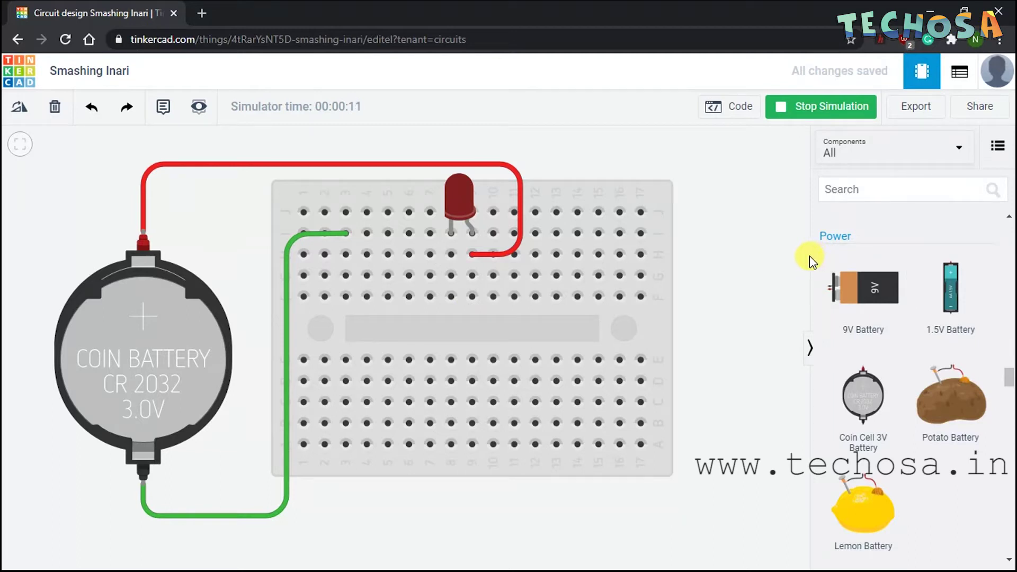
pyautogui.click(820, 108)
# Move the LED across the breadboard's center gap so its legs sit in holes E7 and E8, and test the circuit in simulation.
pyautogui.click(456, 199)
pyautogui.moveTo(456, 199); pyautogui.dragTo(435, 320)
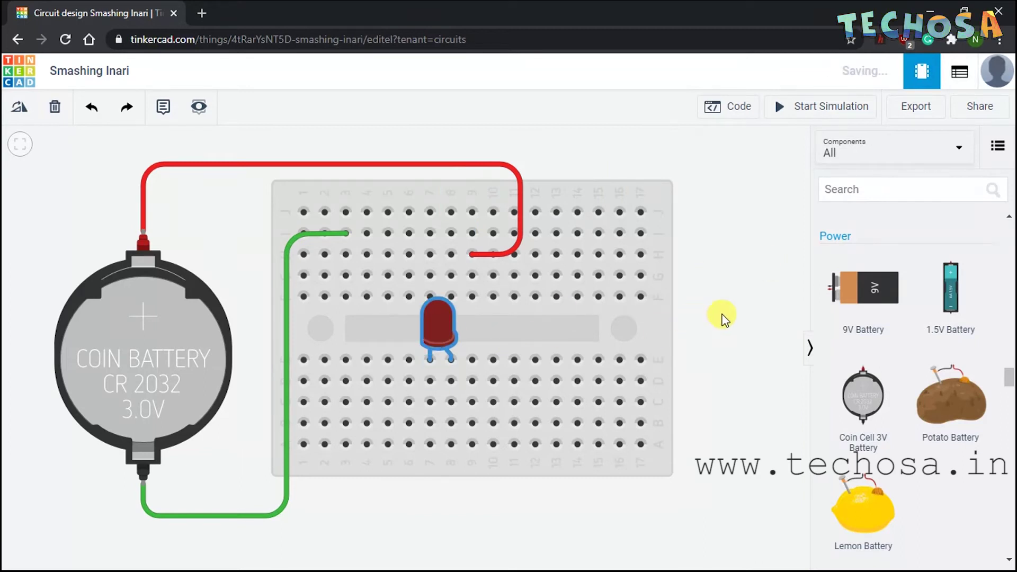
pyautogui.click(815, 105)
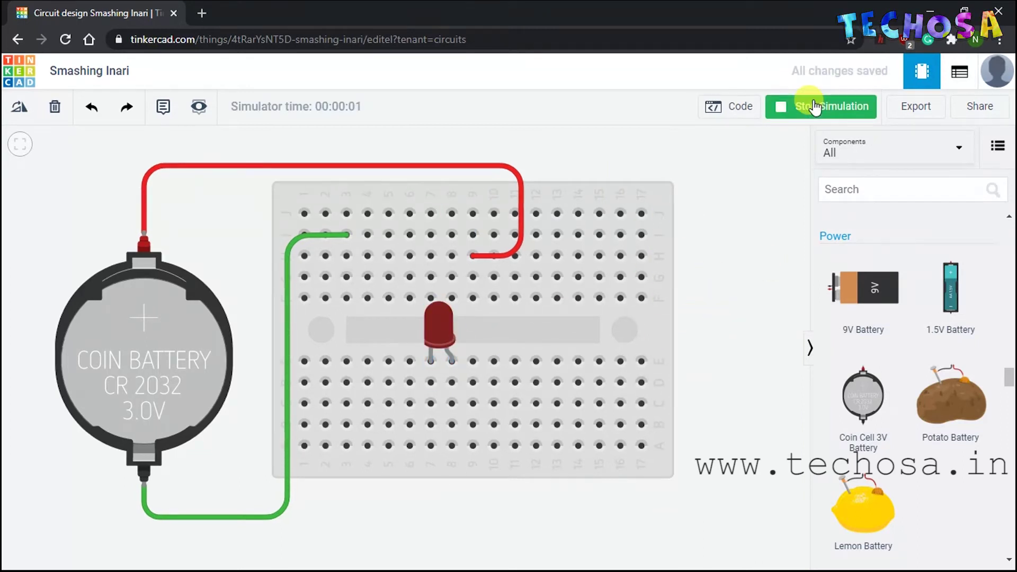
pyautogui.click(815, 105)
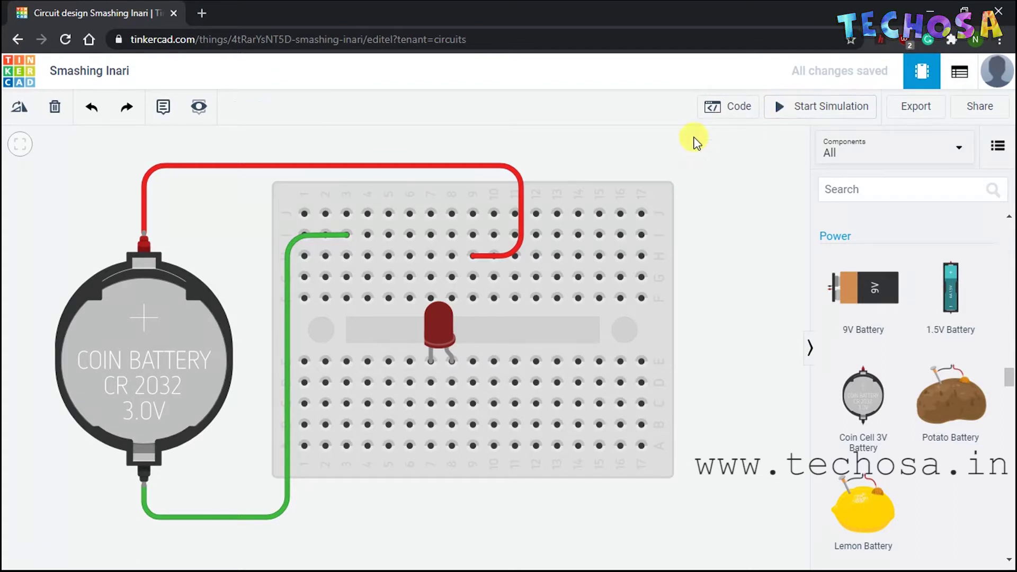
# Delete both wires connecting the coin cell to the breadboard.
pyautogui.click(485, 255)
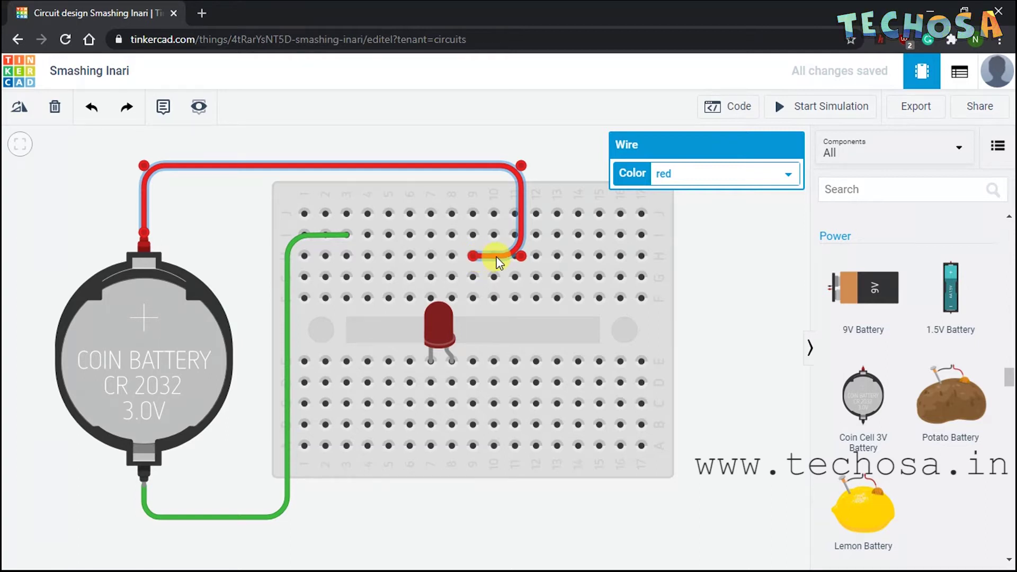
pyautogui.moveTo(498, 260); pyautogui.dragTo(490, 258)
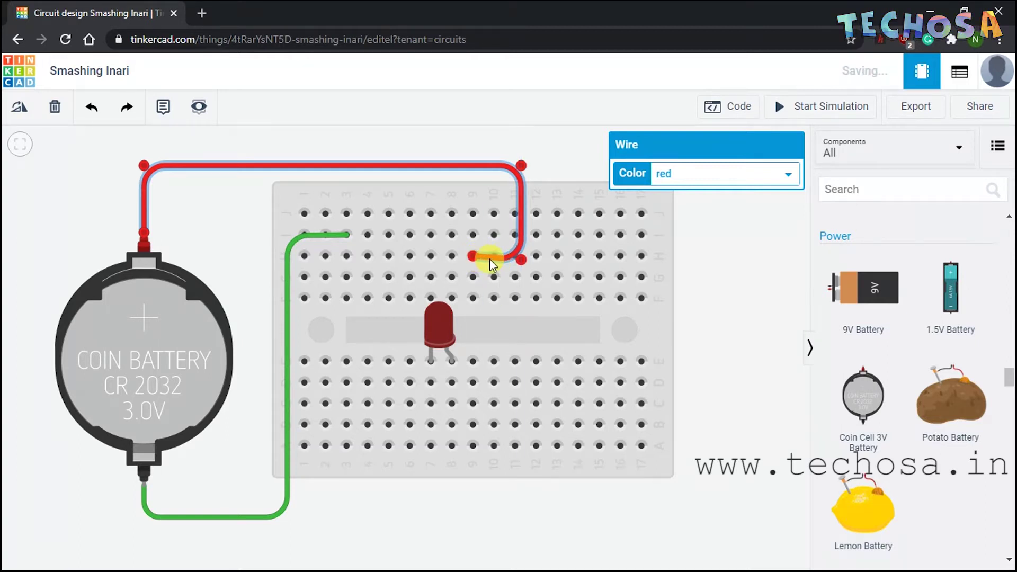
pyautogui.press('Delete')
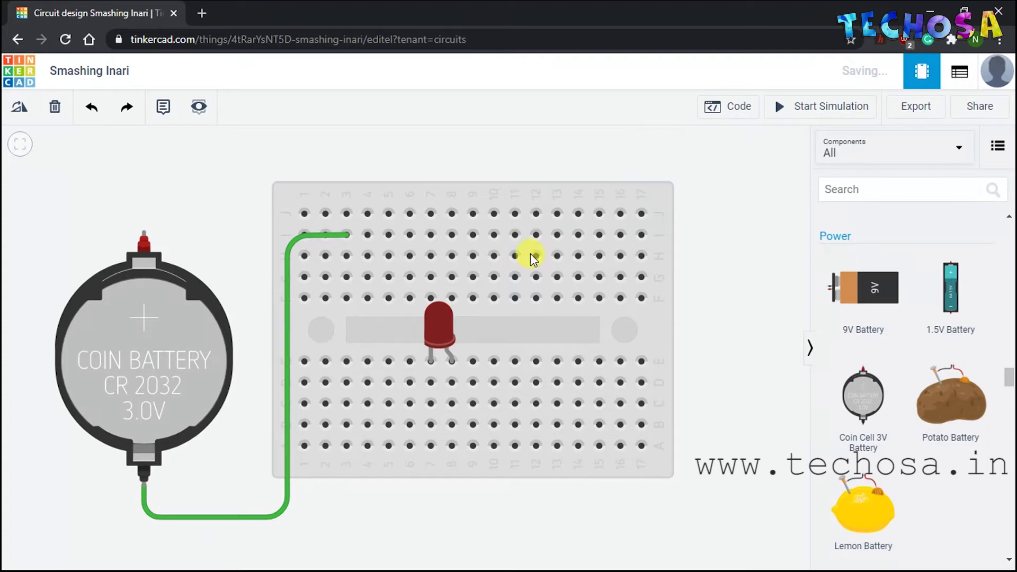
pyautogui.click(286, 321)
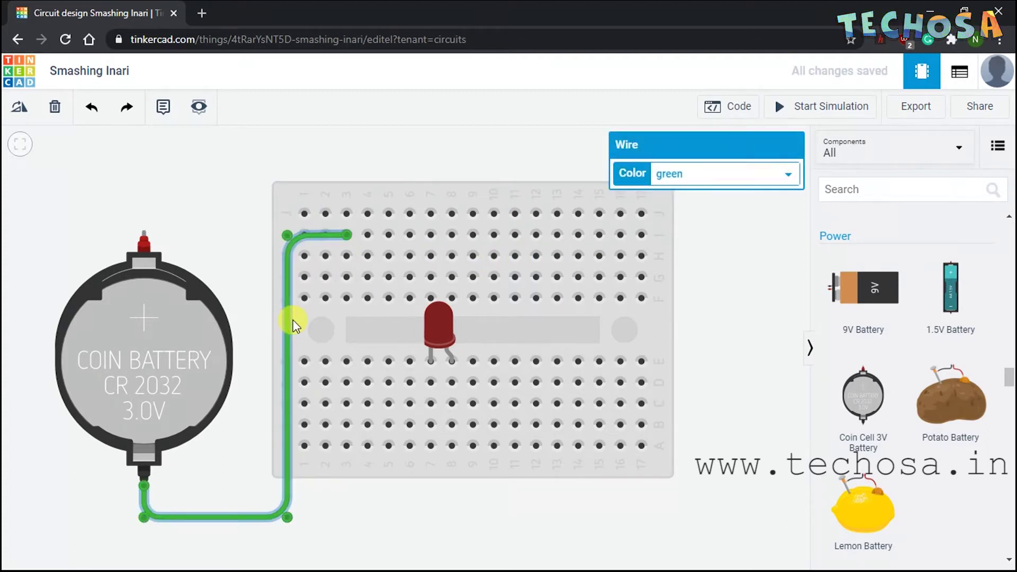
pyautogui.press('Delete')
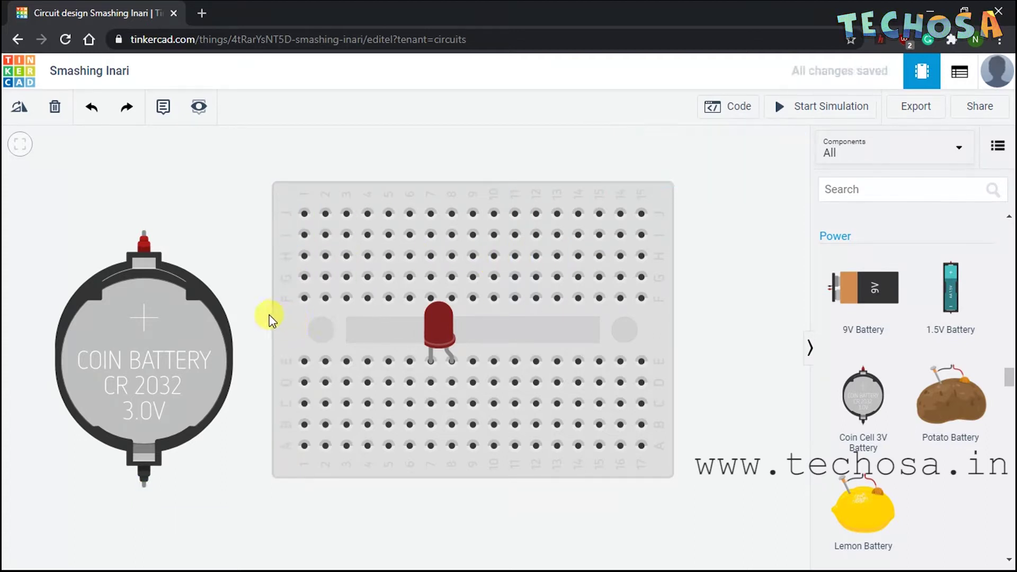
# Wire the coin cell's positive terminal to hole D8, routing it above the breadboard, down between columns 10 and 11, and back to column 8.
pyautogui.click(144, 231)
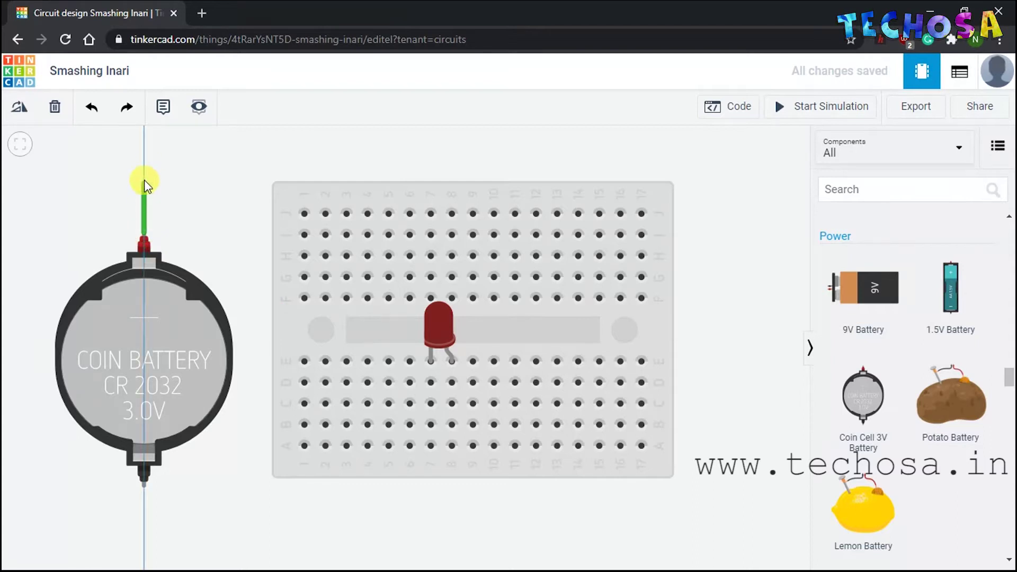
pyautogui.click(144, 155)
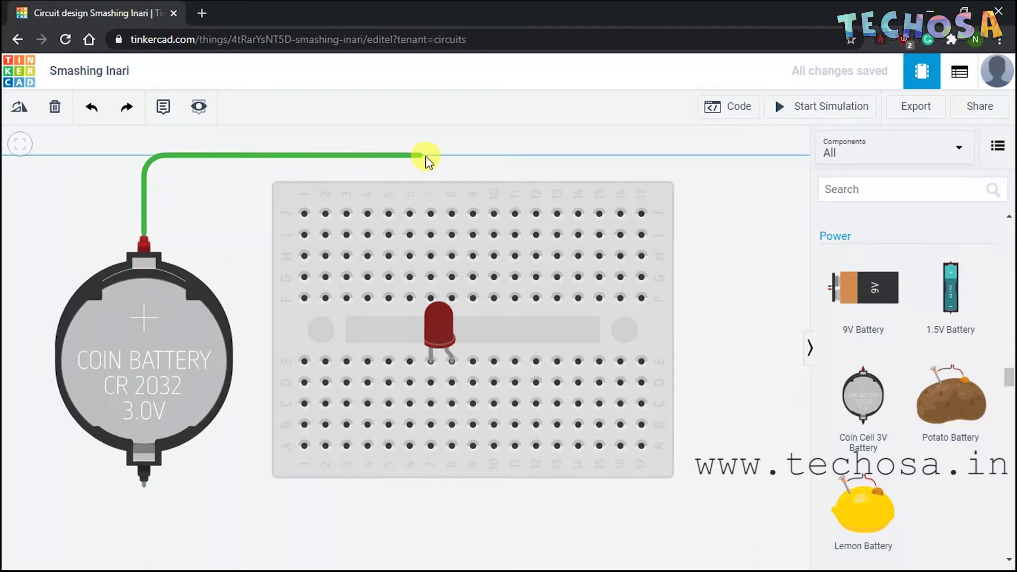
pyautogui.click(503, 156)
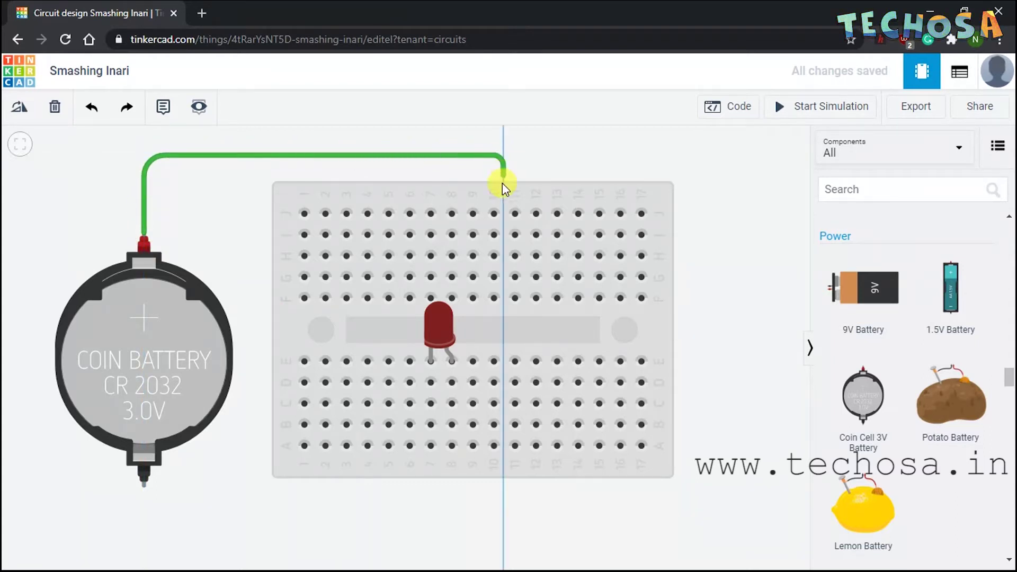
pyautogui.click(503, 393)
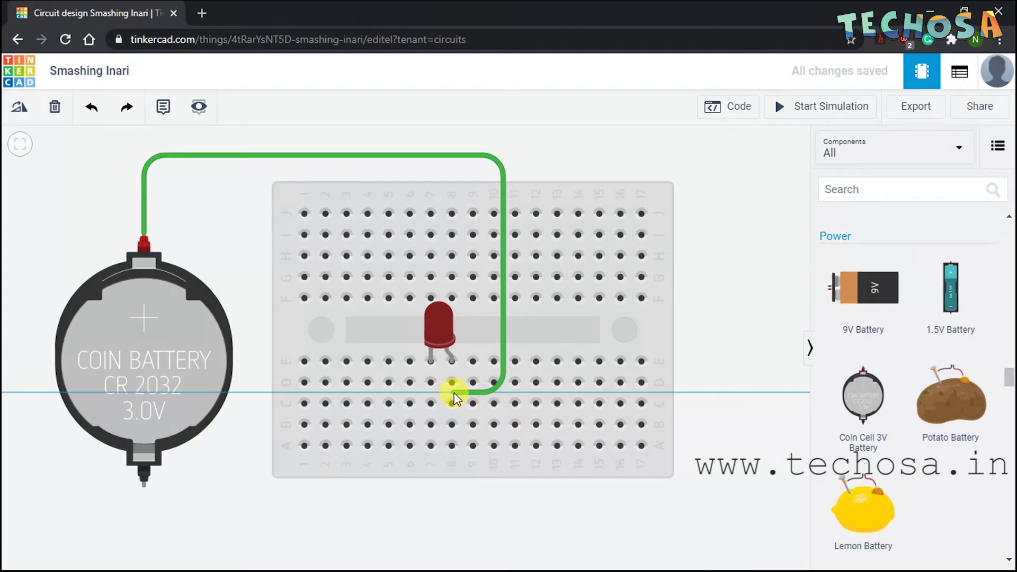
pyautogui.click(452, 387)
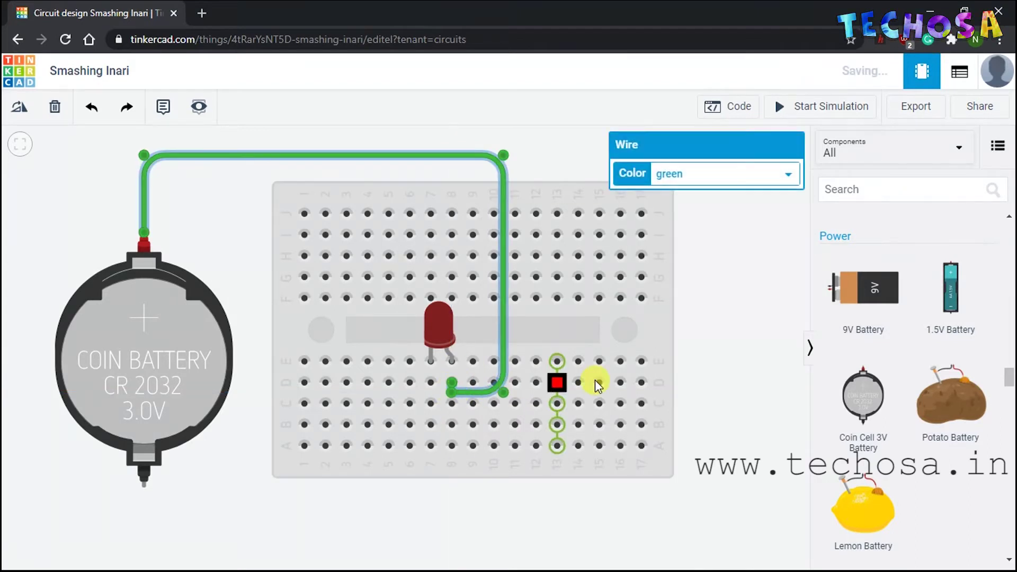
pyautogui.click(704, 355)
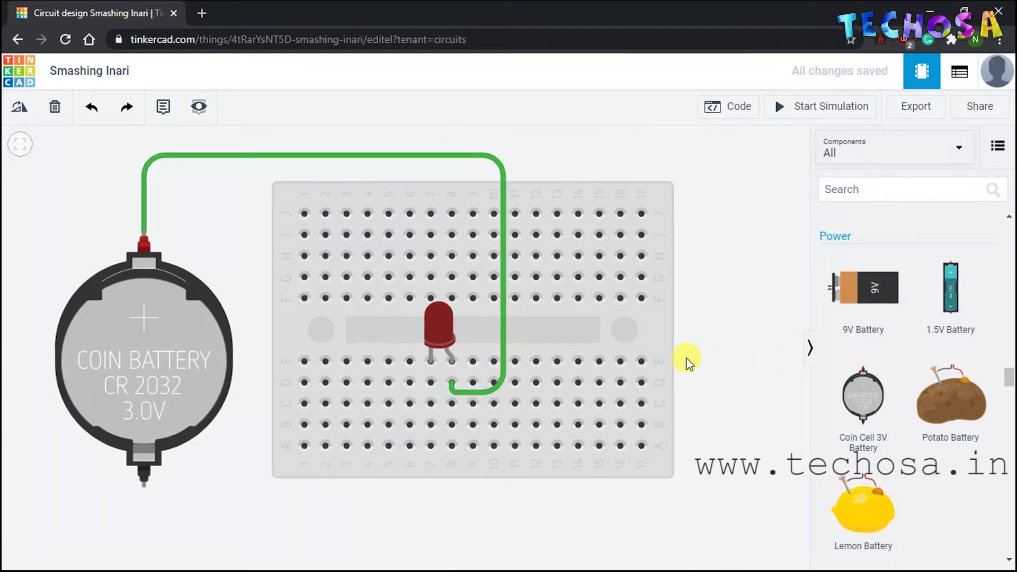
# Change the color of the wire from the battery's positive terminal to hole D8 to red.
pyautogui.click(459, 151)
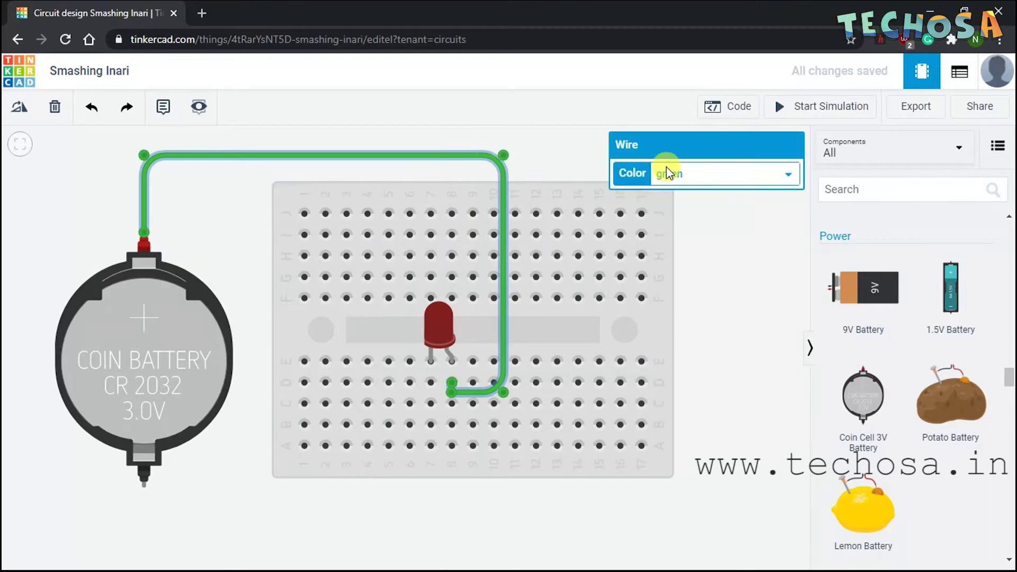
pyautogui.click(671, 169)
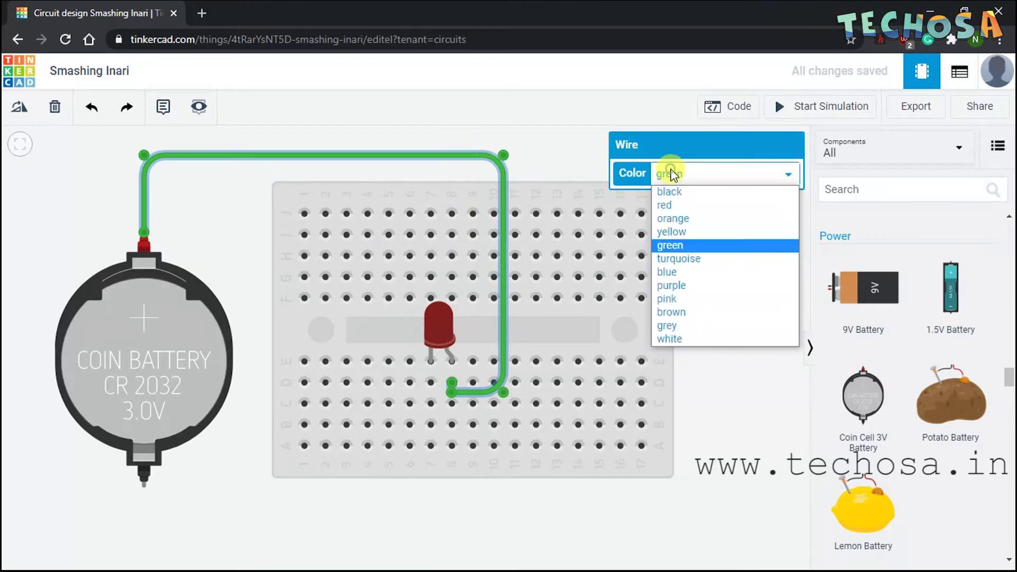
pyautogui.click(686, 206)
pyautogui.click(727, 260)
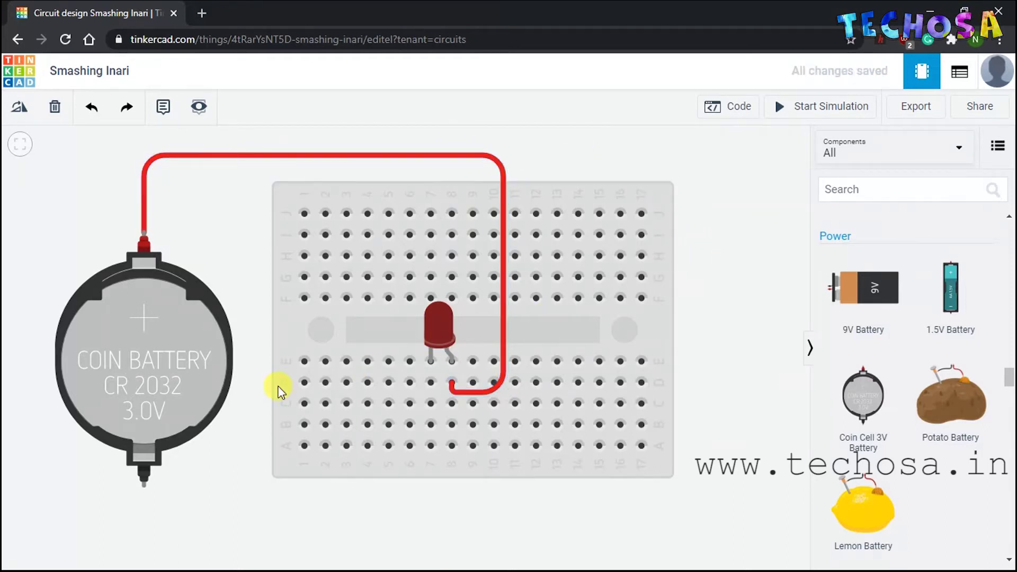
# Wire the coin cell's negative terminal to hole A7, routing it below the breadboard, and color the wire black.
pyautogui.click(144, 486)
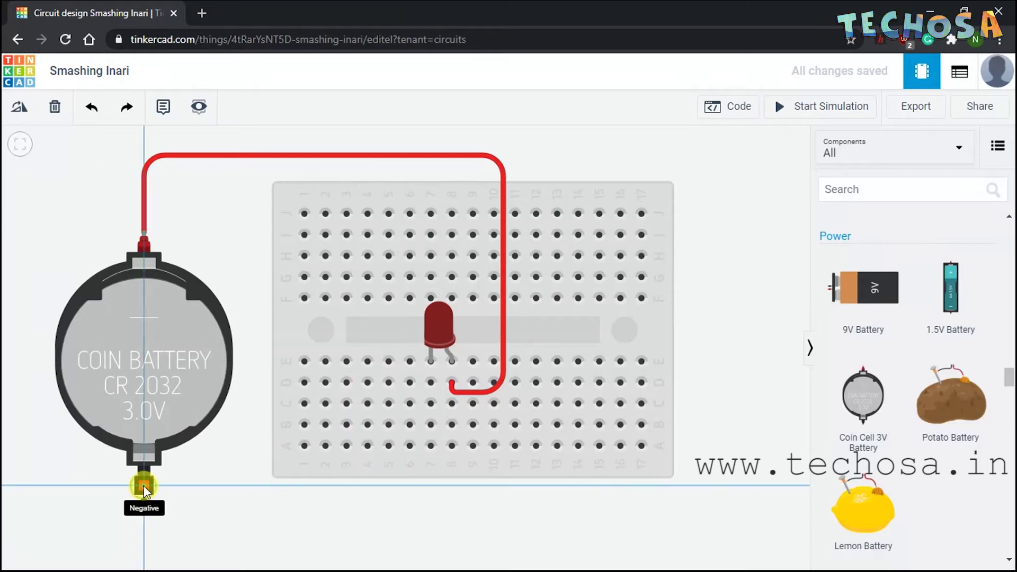
pyautogui.click(143, 521)
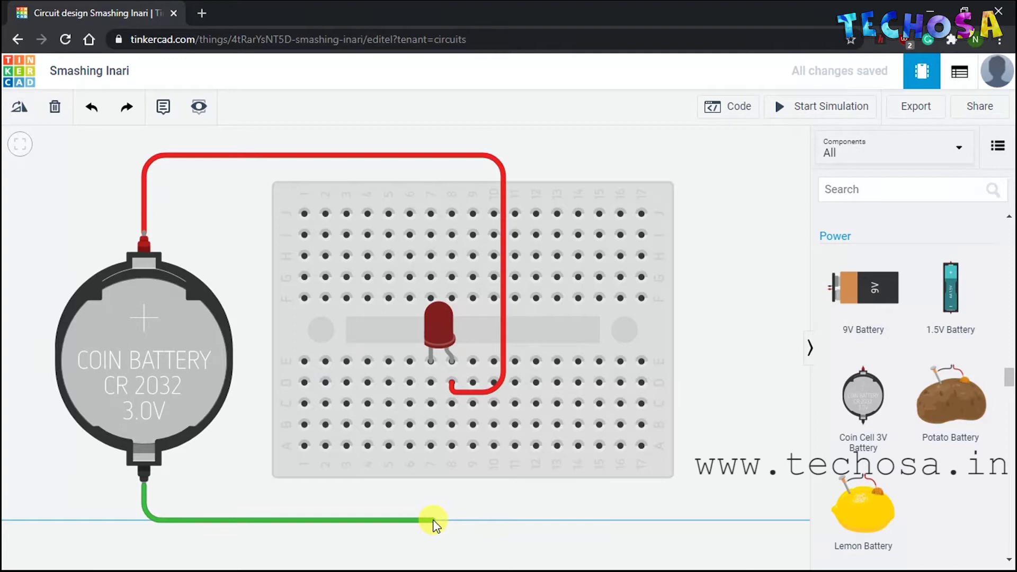
pyautogui.click(433, 521)
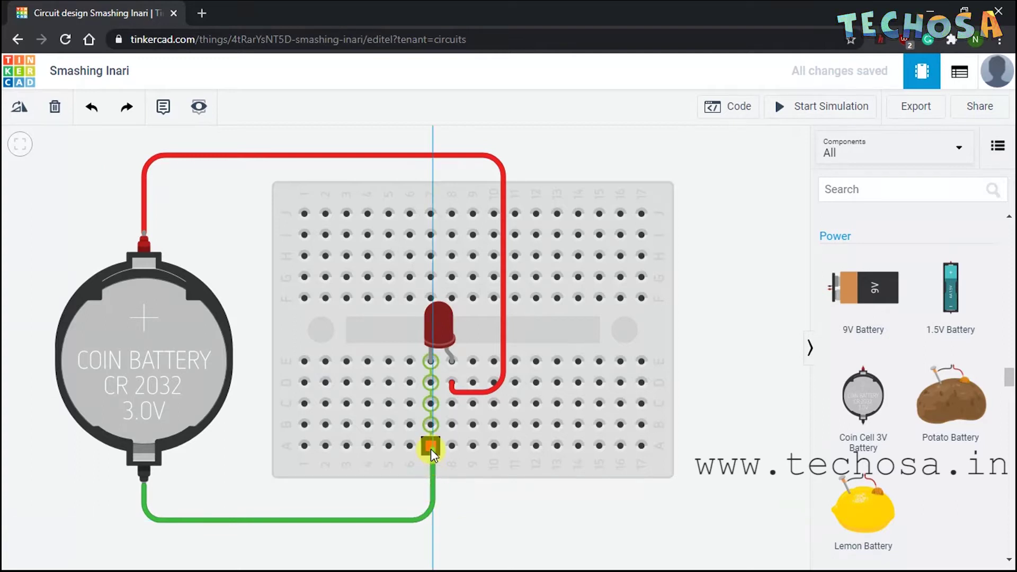
pyautogui.click(431, 446)
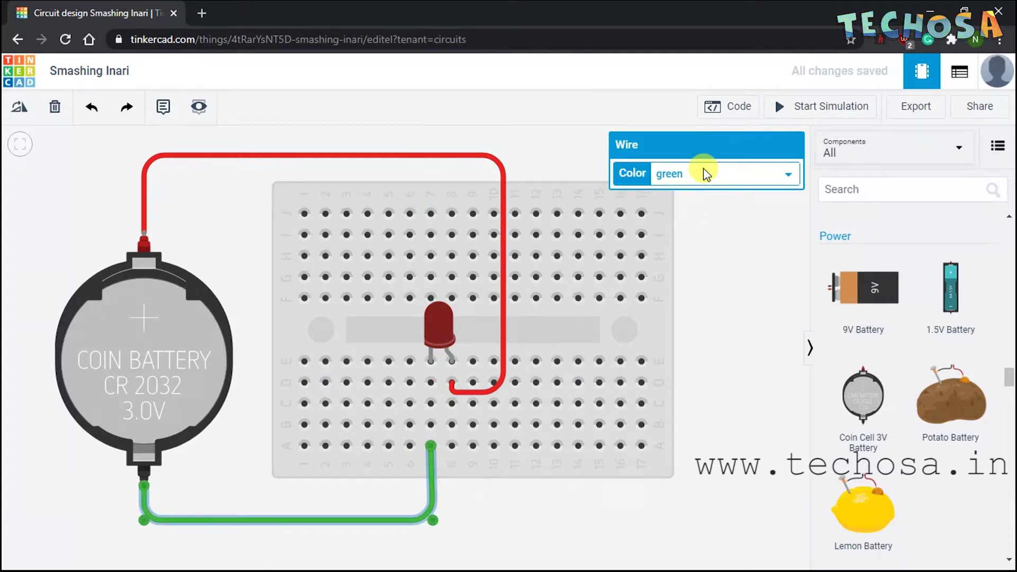
pyautogui.click(706, 174)
pyautogui.click(711, 192)
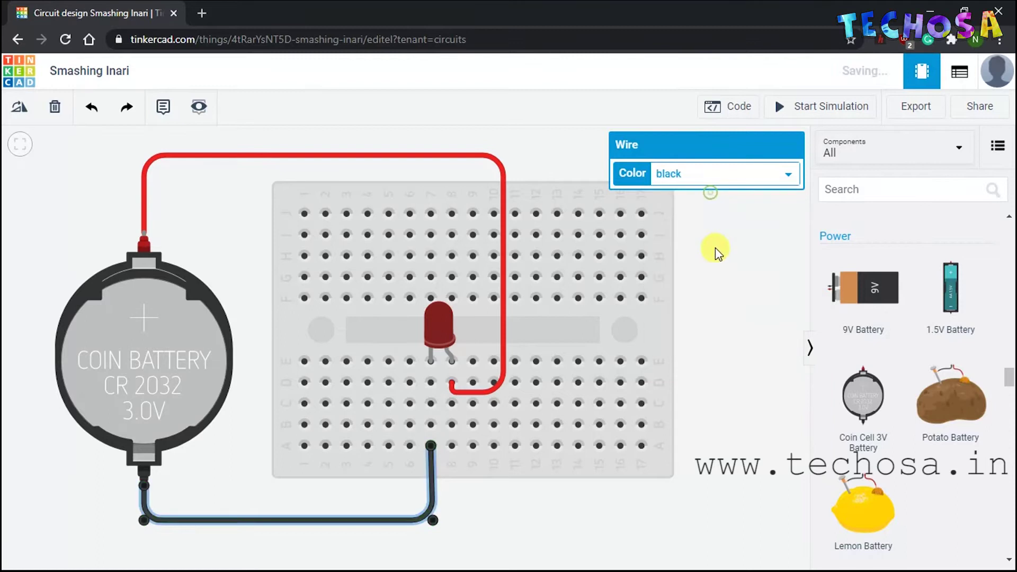
# Simulate the circuit with the single LED wired through holes D8 and A7, and stop the simulation.
pyautogui.click(754, 366)
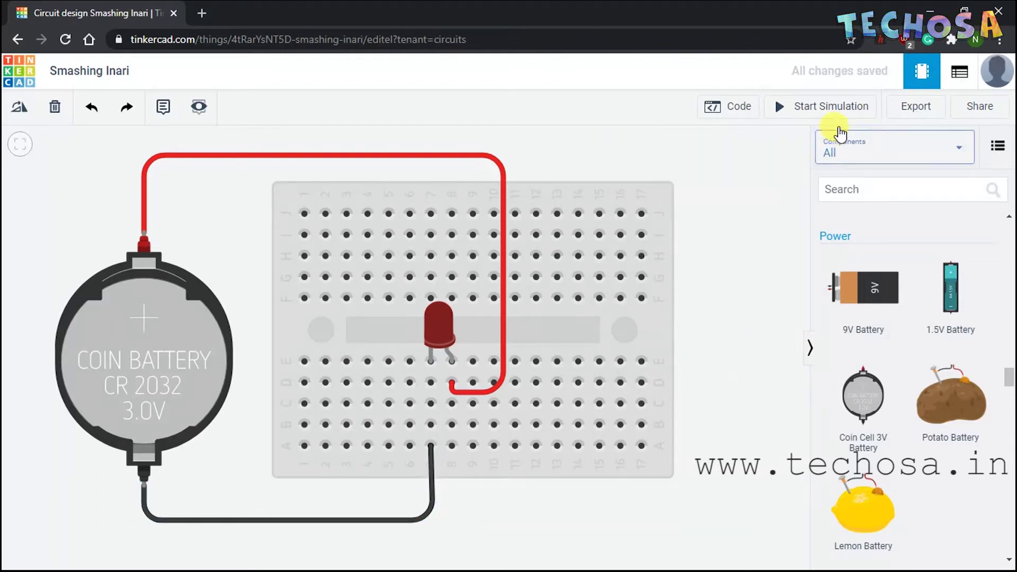
pyautogui.click(798, 106)
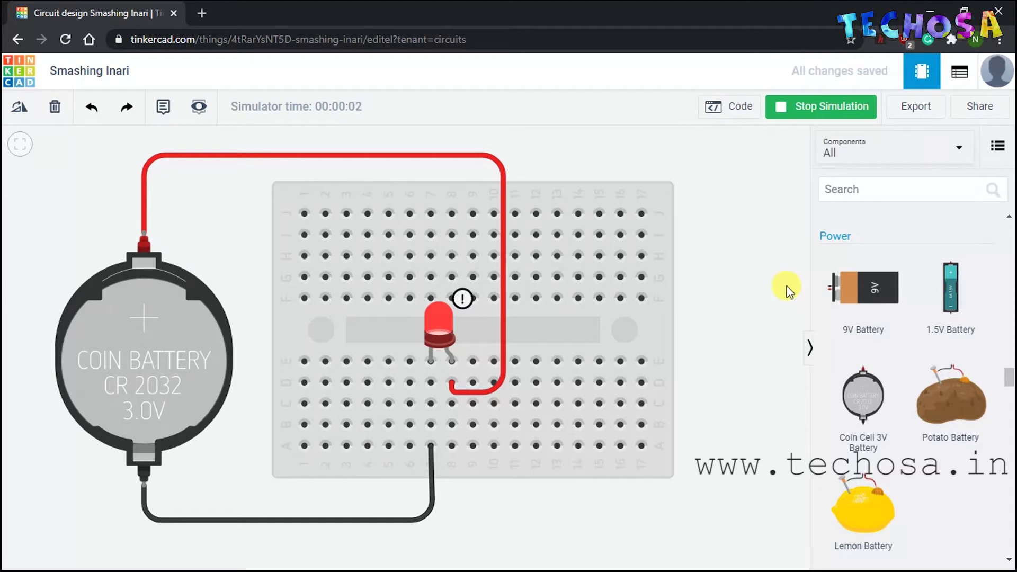
pyautogui.click(792, 111)
# Add a second LED to the mini breadboard below the first, with its legs in holes B7 and B8.
pyautogui.scroll(15, 873, 324)
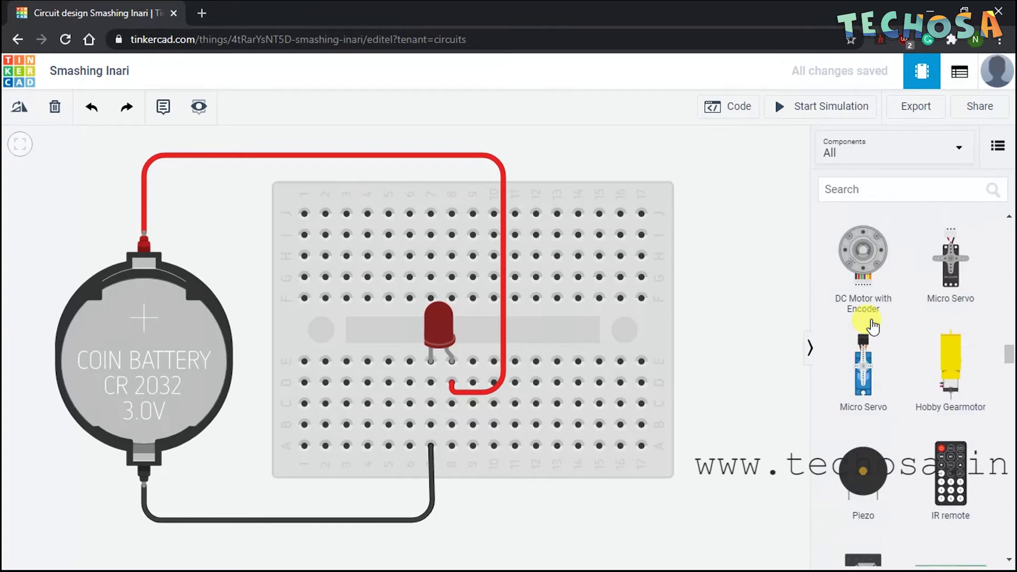
pyautogui.scroll(8, 872, 324)
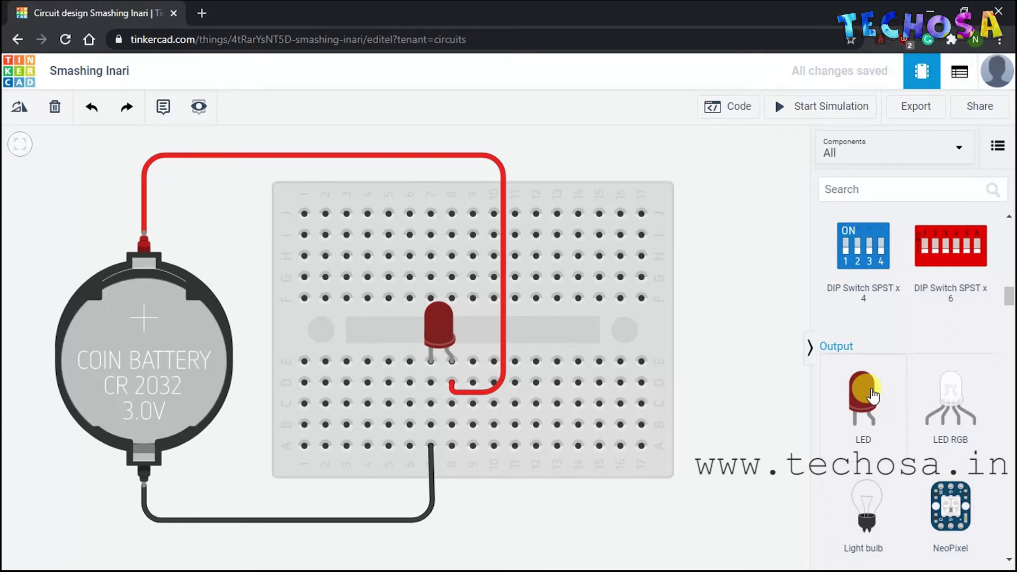
pyautogui.moveTo(872, 395); pyautogui.dragTo(448, 422)
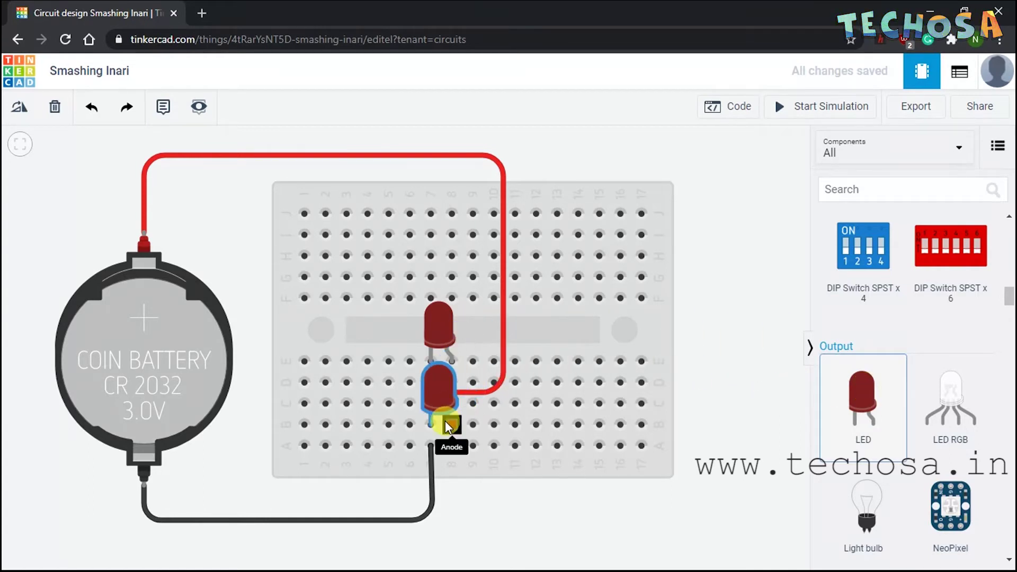
pyautogui.click(726, 368)
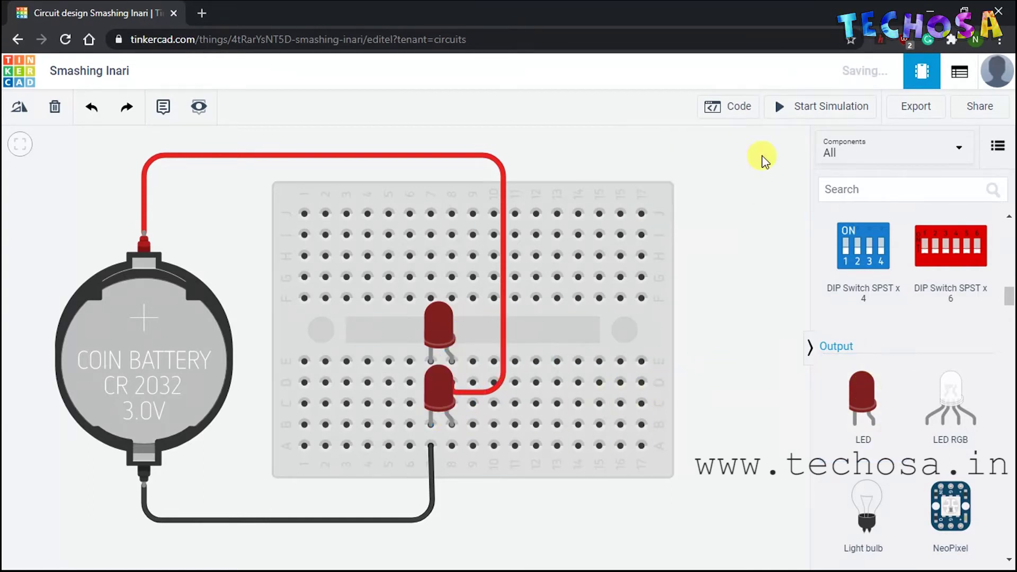
# Simulate the circuit with both LEDs sharing columns 7 and 8, and stop the simulation.
pyautogui.click(832, 117)
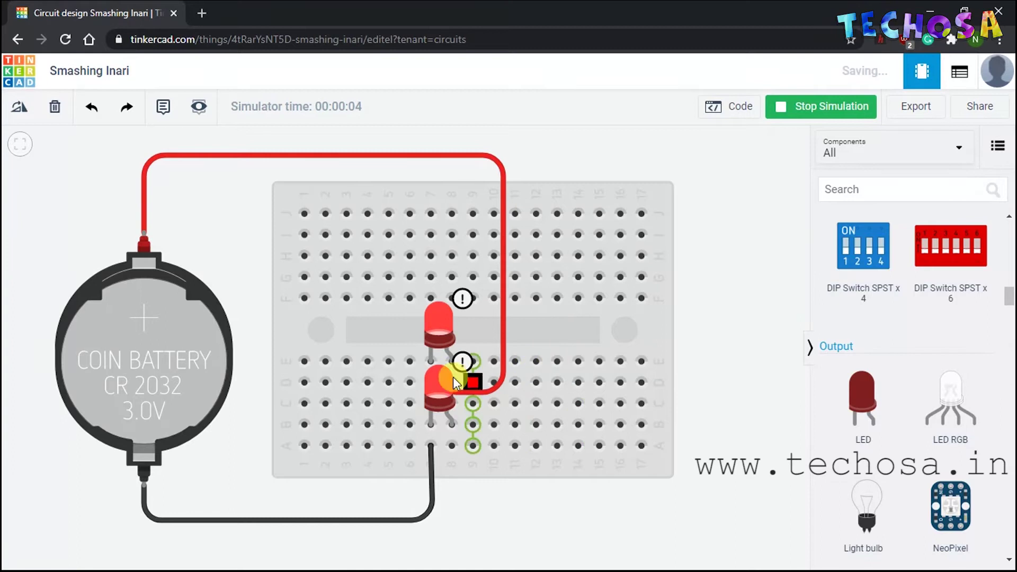
pyautogui.click(436, 394)
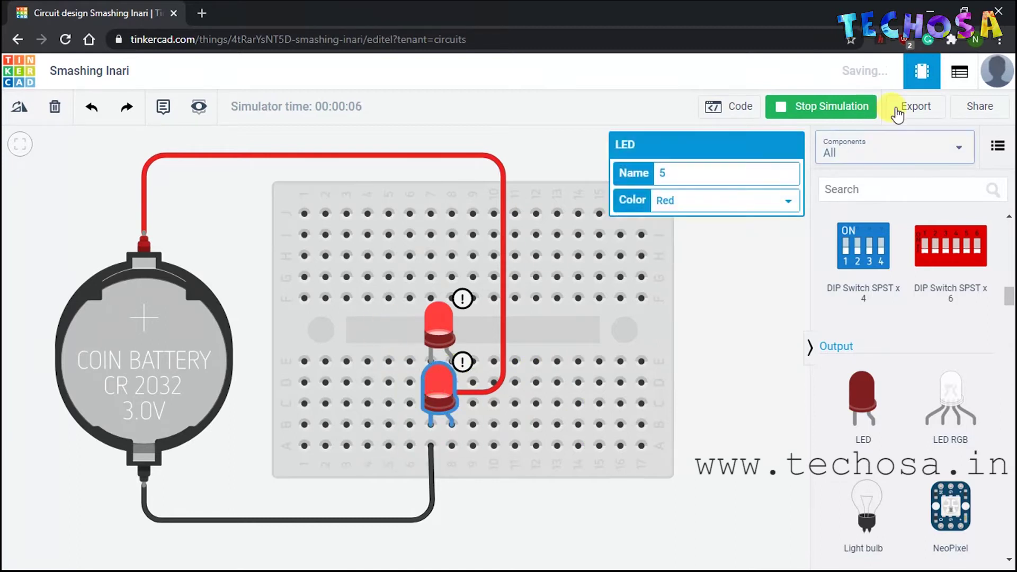
pyautogui.click(823, 106)
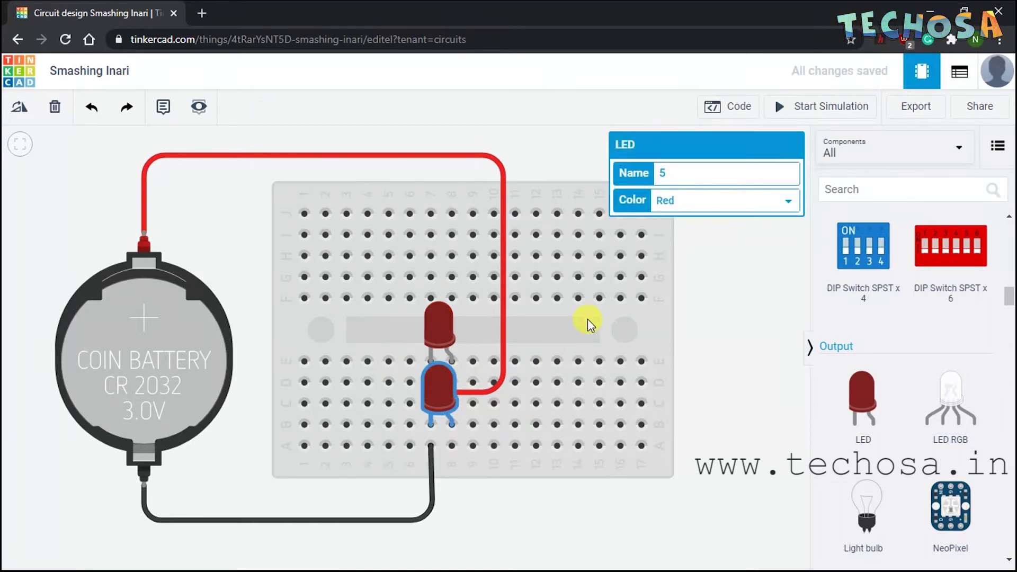
# Move the second LED to the breadboard's upper half, with its legs in holes I2 and I3.
pyautogui.moveTo(435, 395); pyautogui.dragTo(334, 202)
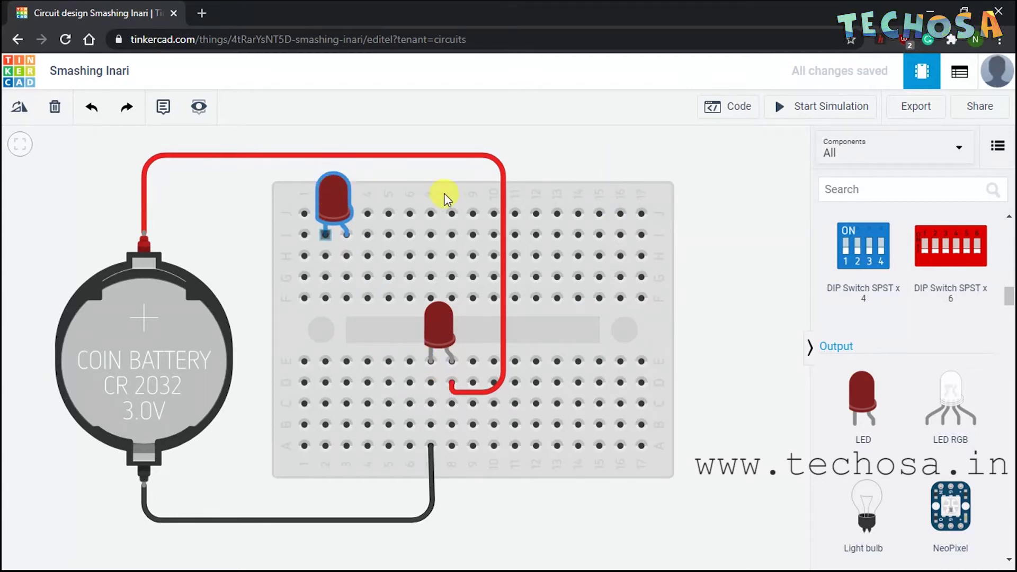
pyautogui.click(723, 175)
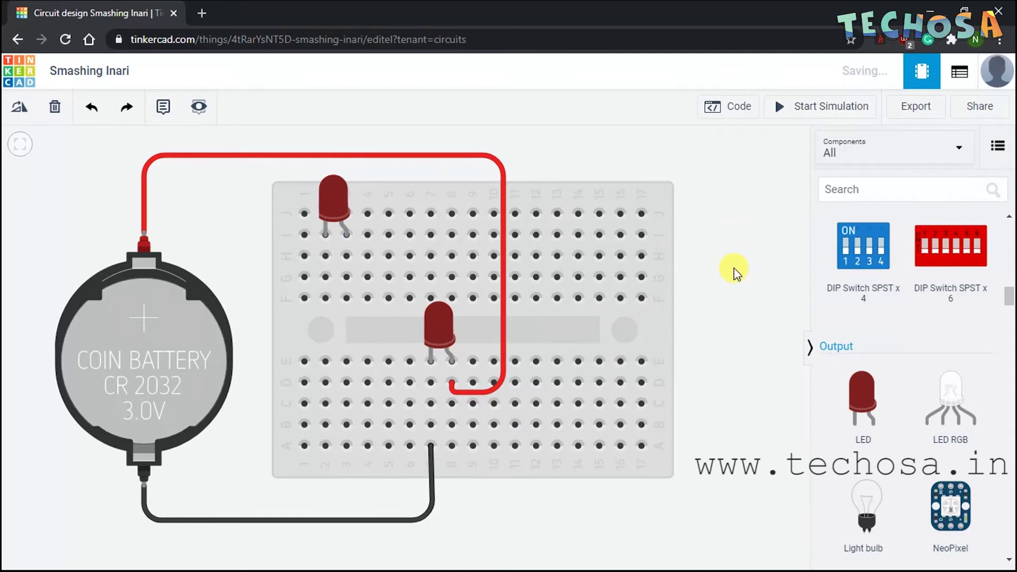
# Wire hole H3 to hole C8 across the center gap with bends between the columns, and color the wire red.
pyautogui.click(346, 256)
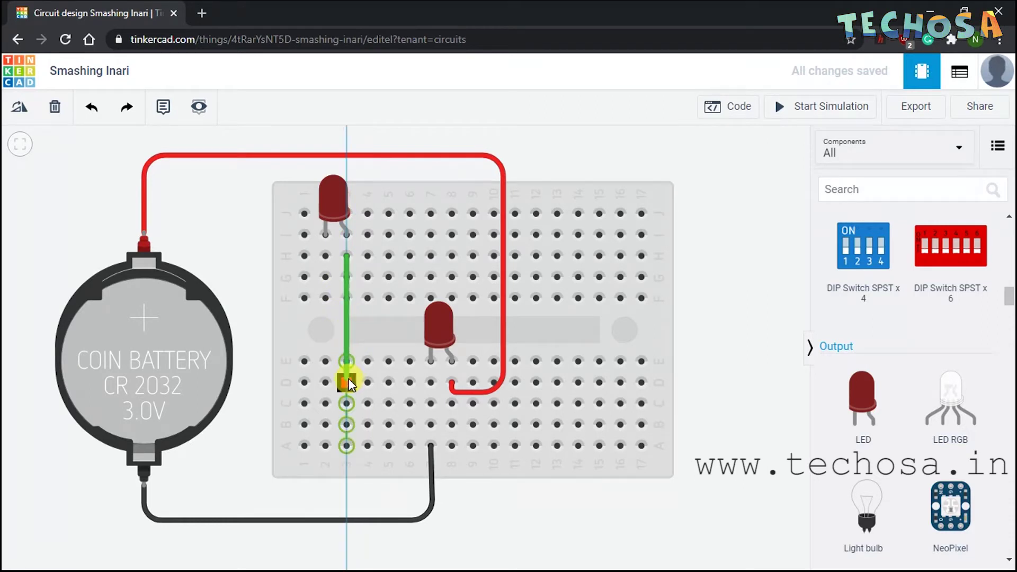
pyautogui.click(348, 344)
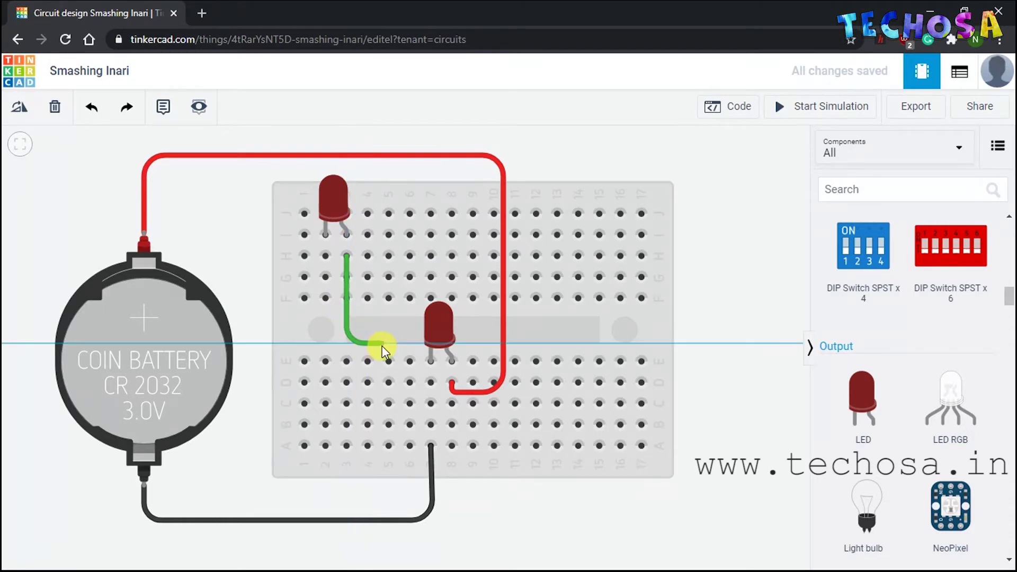
pyautogui.click(379, 412)
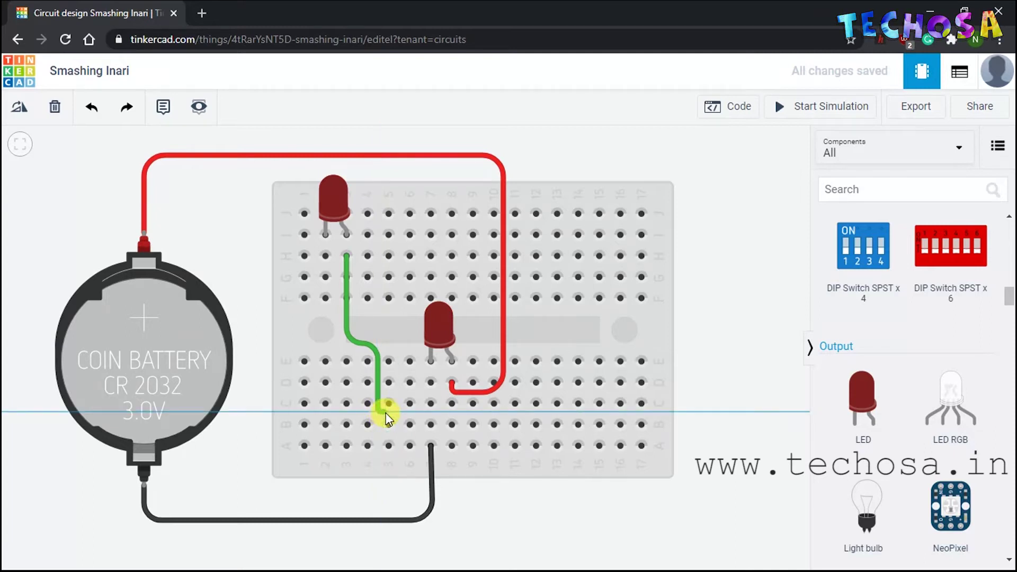
pyautogui.click(452, 405)
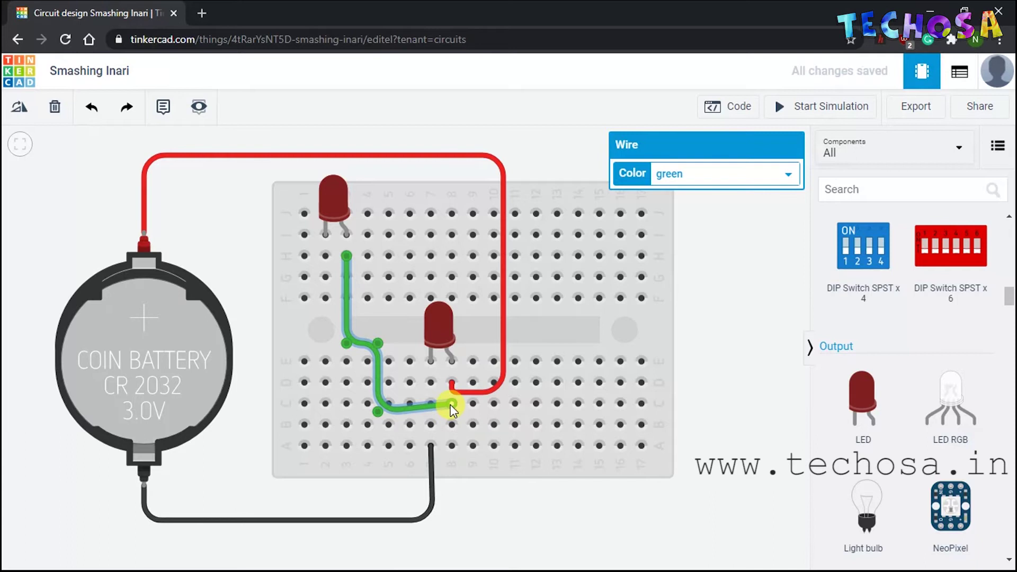
pyautogui.moveTo(378, 412); pyautogui.dragTo(378, 411)
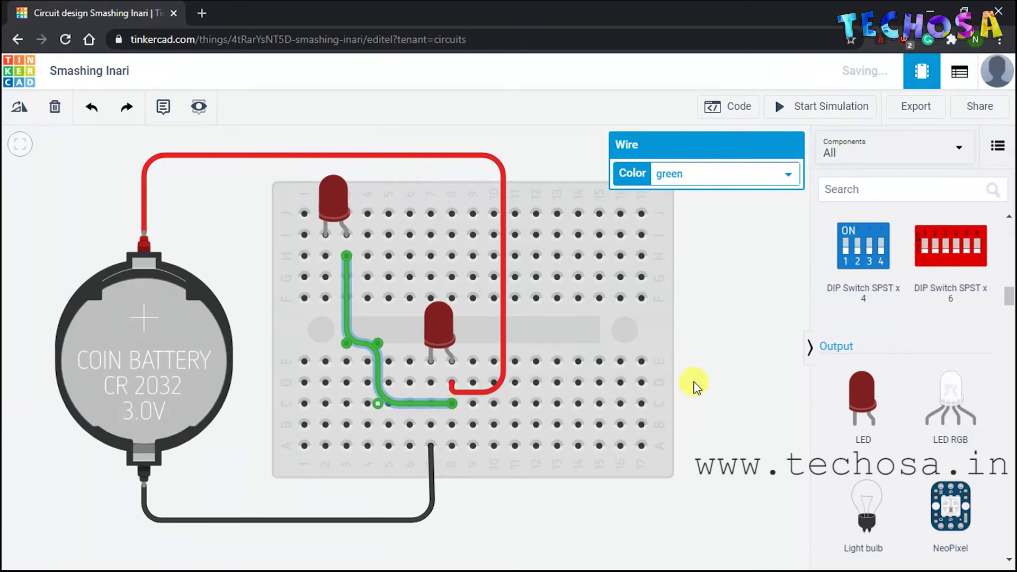
pyautogui.click(736, 179)
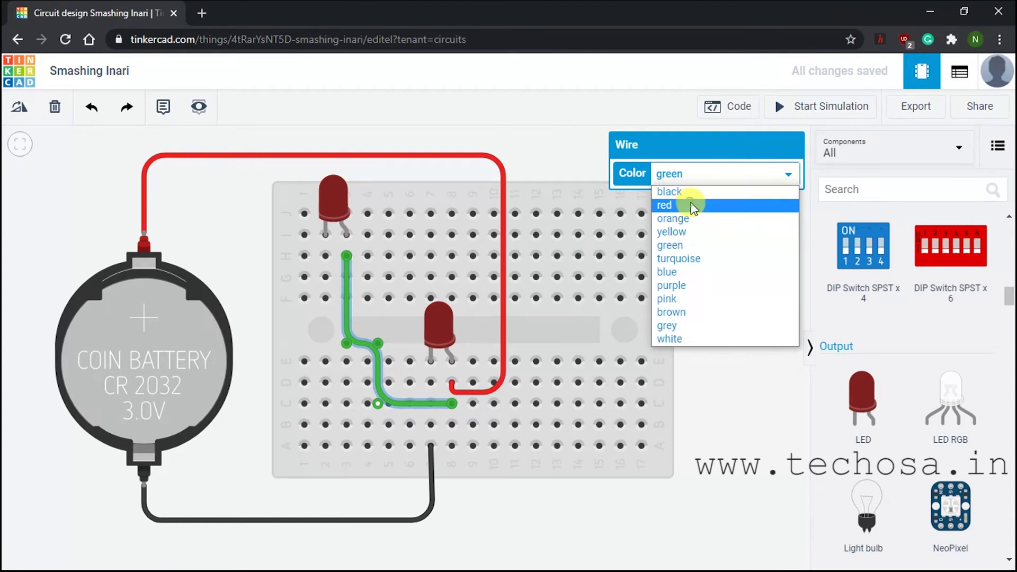
pyautogui.click(691, 205)
# Wire the upper LED's cathode at I2 to hole B7, routing it below row A, and color the wire black.
pyautogui.click(323, 236)
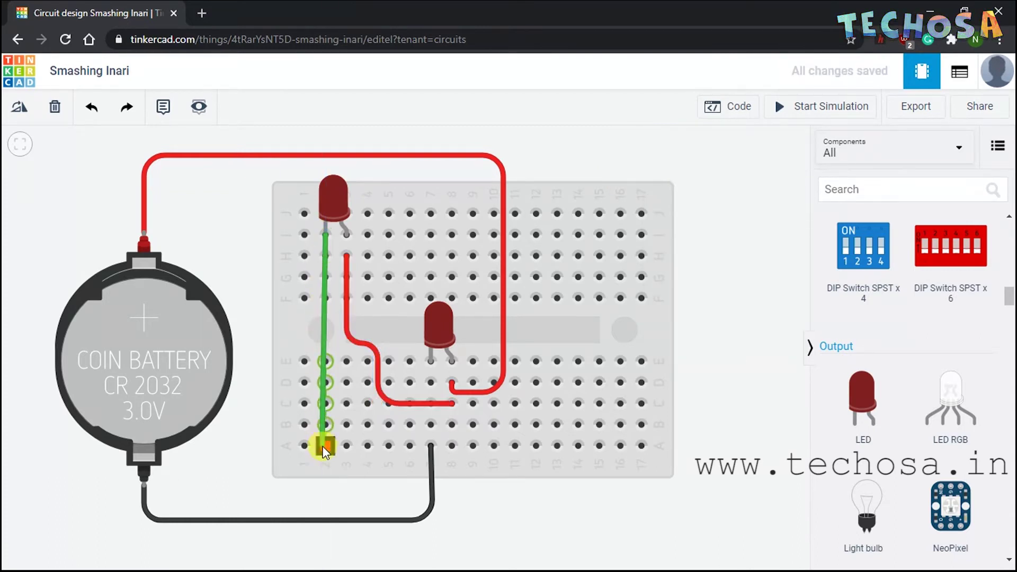
pyautogui.click(324, 461)
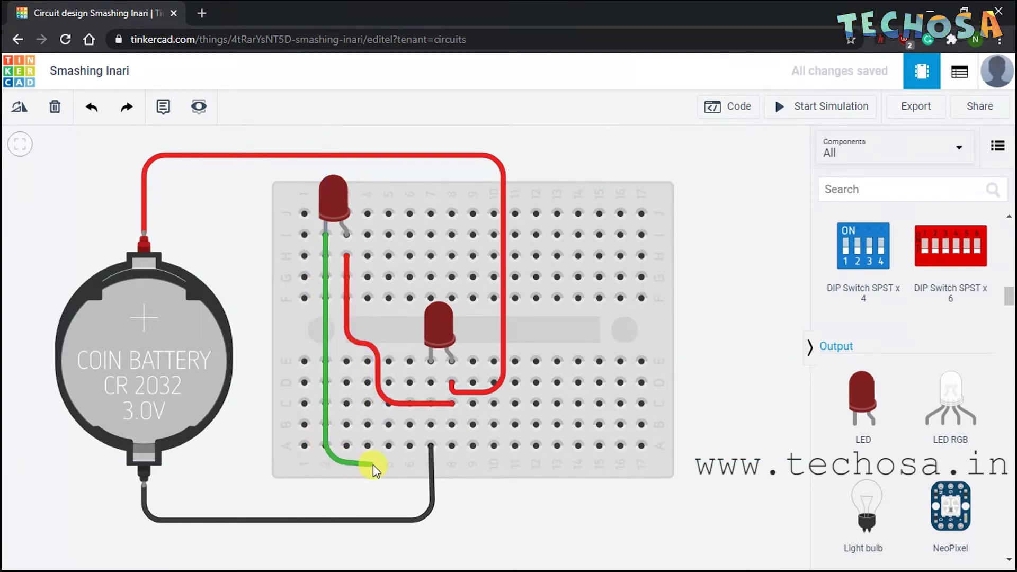
pyautogui.click(399, 462)
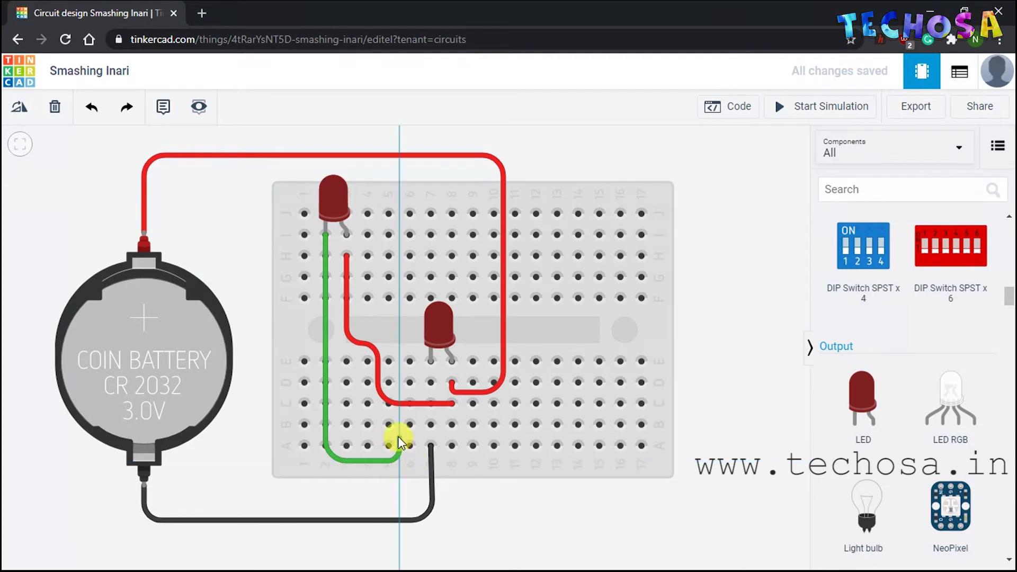
pyautogui.click(432, 427)
pyautogui.click(705, 172)
pyautogui.click(705, 191)
# Simulate the circuit with the upper LED wired across the center gap, and stop the simulation.
pyautogui.click(761, 325)
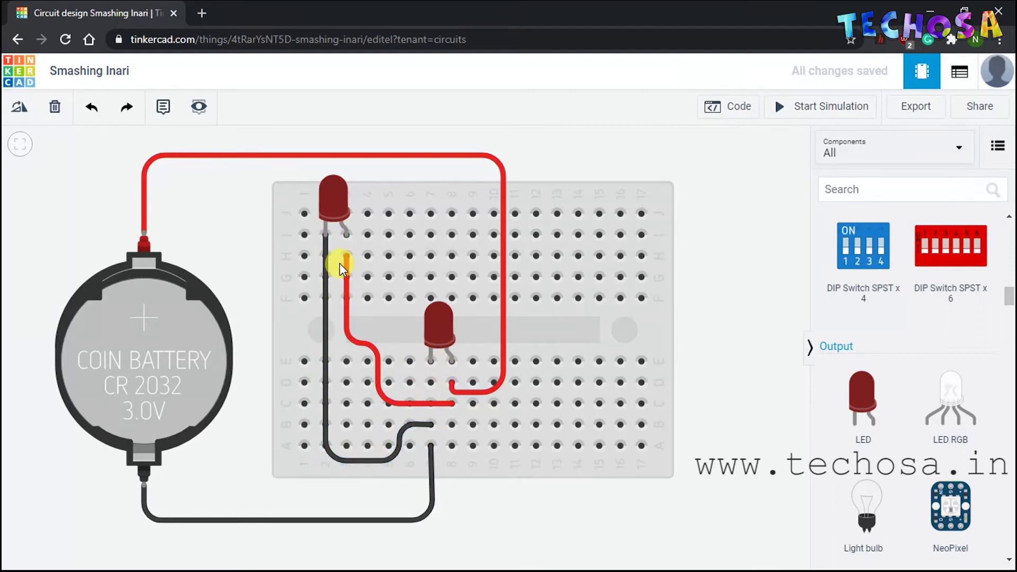
pyautogui.click(818, 111)
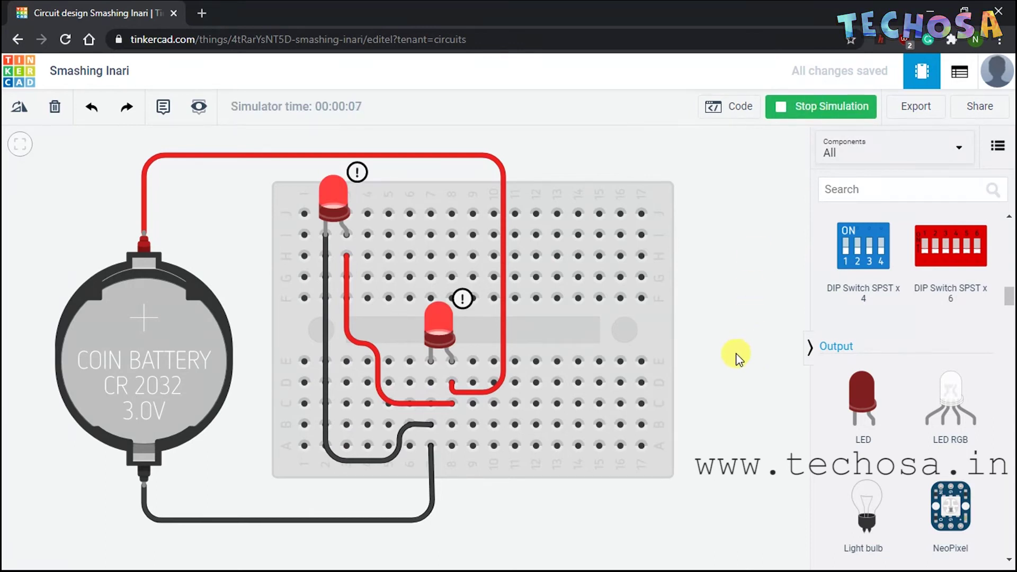
pyautogui.click(801, 108)
# Delete the mini breadboard with its wires and both LEDs, leaving only the coin cell.
pyautogui.click(634, 191)
pyautogui.press('Delete')
pyautogui.click(334, 204)
pyautogui.press('Delete')
pyautogui.click(438, 321)
pyautogui.press('Delete')
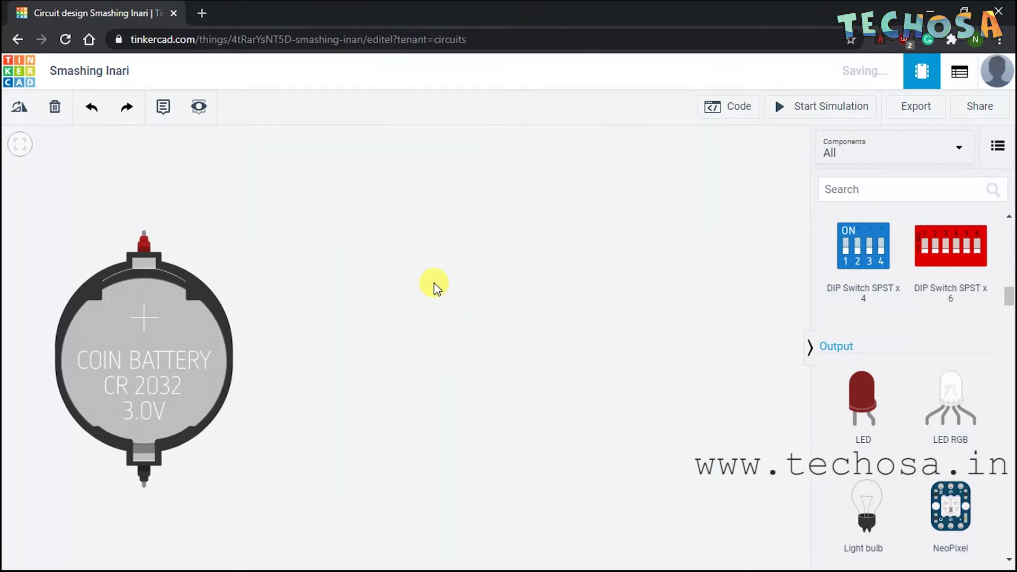
# Add a Breadboard Small to the workspace and move the coin cell clear of it to its left side.
pyautogui.scroll(-1, 431, 295)
pyautogui.scroll(-8, 998, 296)
pyautogui.scroll(-5, 994, 310)
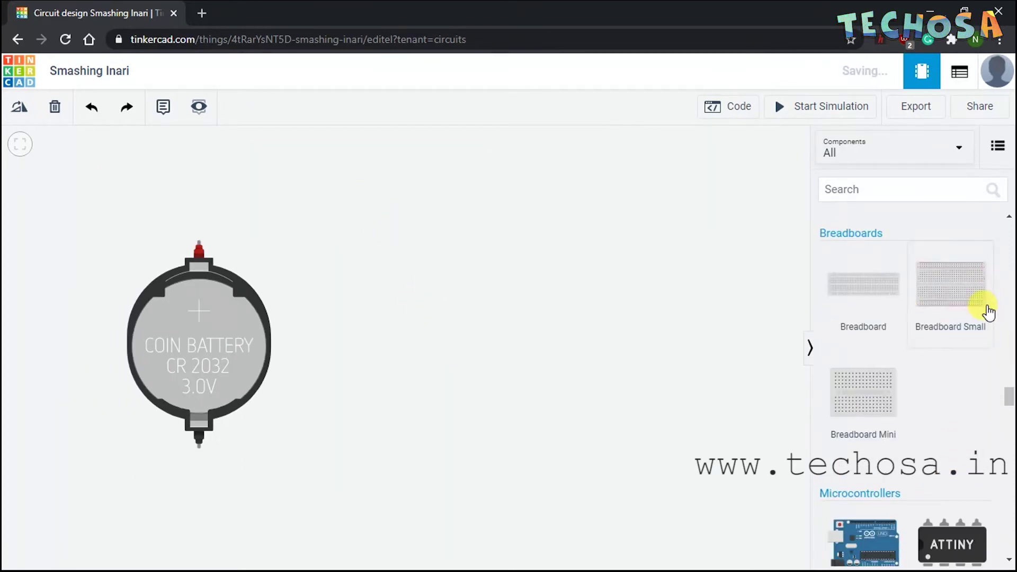
pyautogui.click(395, 294)
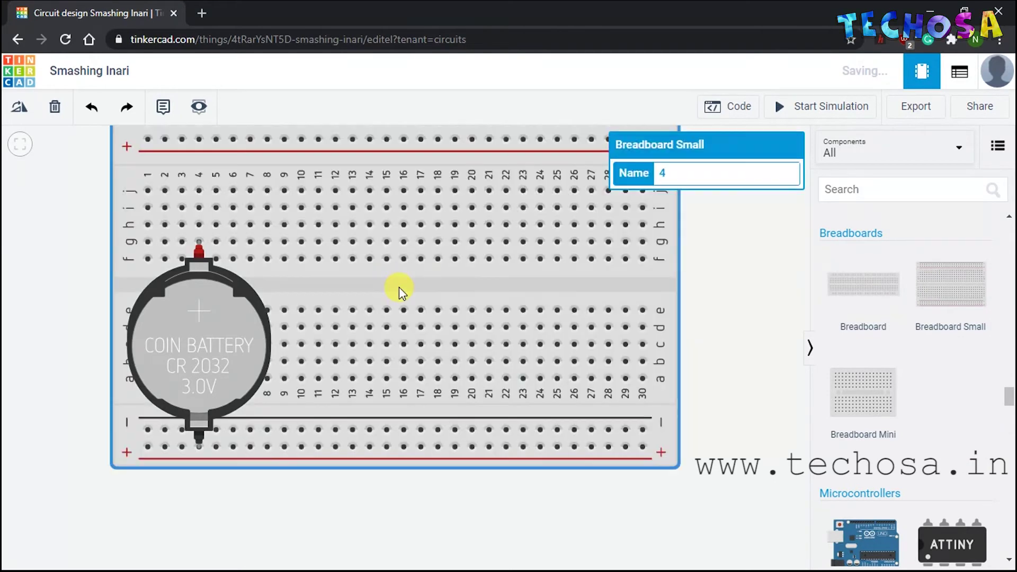
pyautogui.scroll(-2, 397, 289)
pyautogui.moveTo(249, 324); pyautogui.dragTo(106, 303)
# Move the small breadboard slightly lower and closer to the coin cell.
pyautogui.click(613, 219)
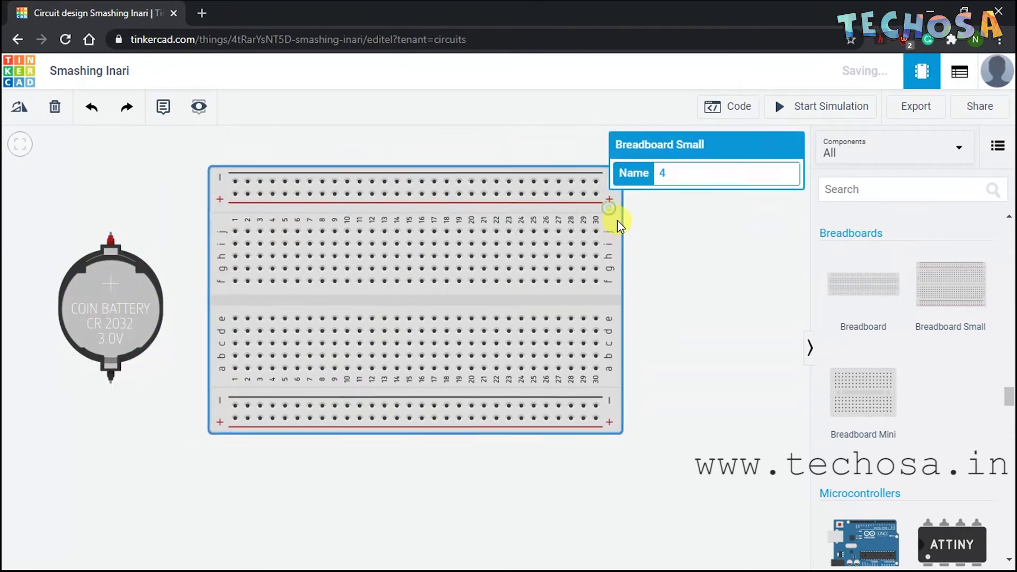
pyautogui.scroll(3, 450, 281)
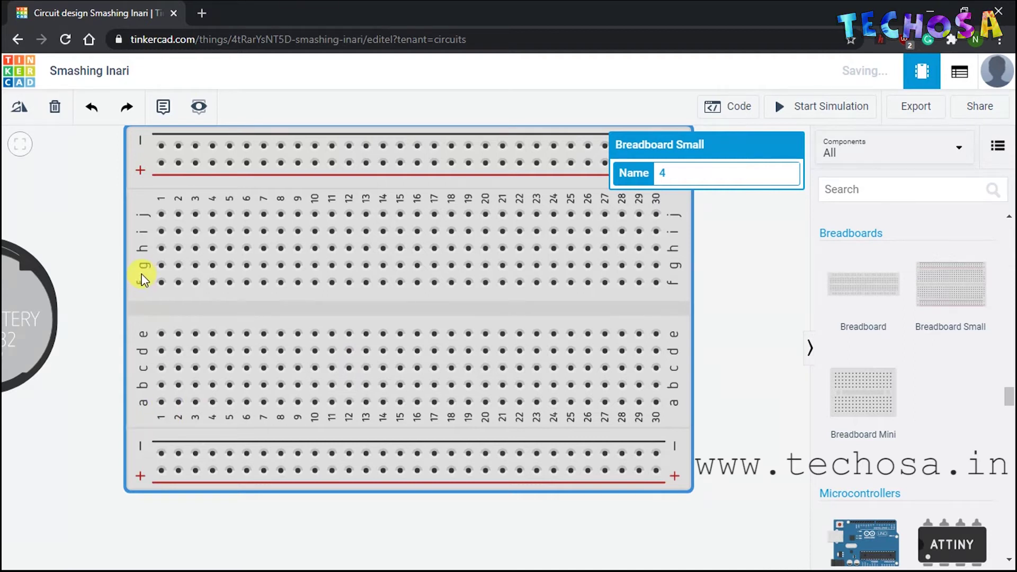
pyautogui.moveTo(159, 281); pyautogui.dragTo(310, 286)
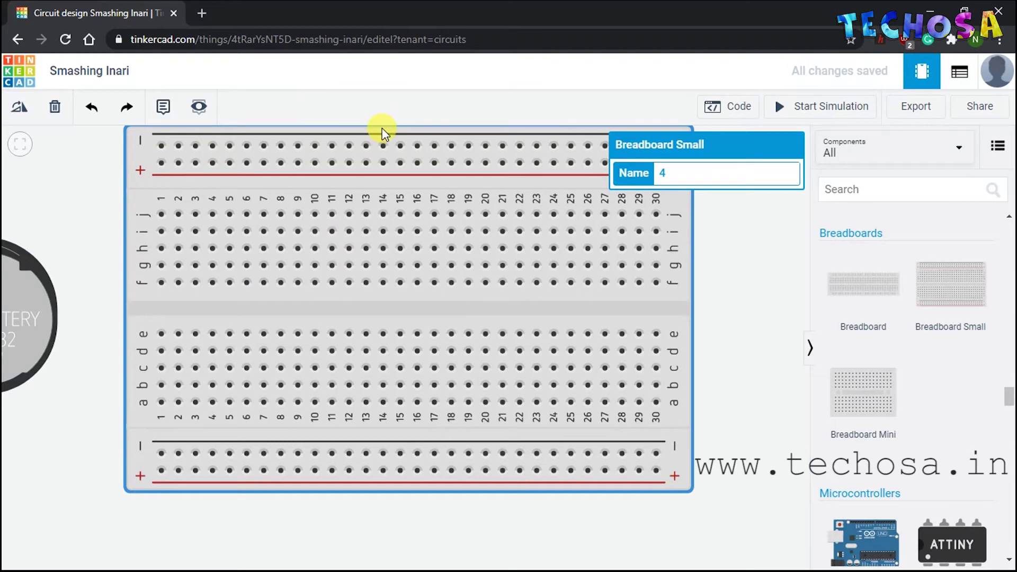
pyautogui.moveTo(144, 138); pyautogui.dragTo(100, 213)
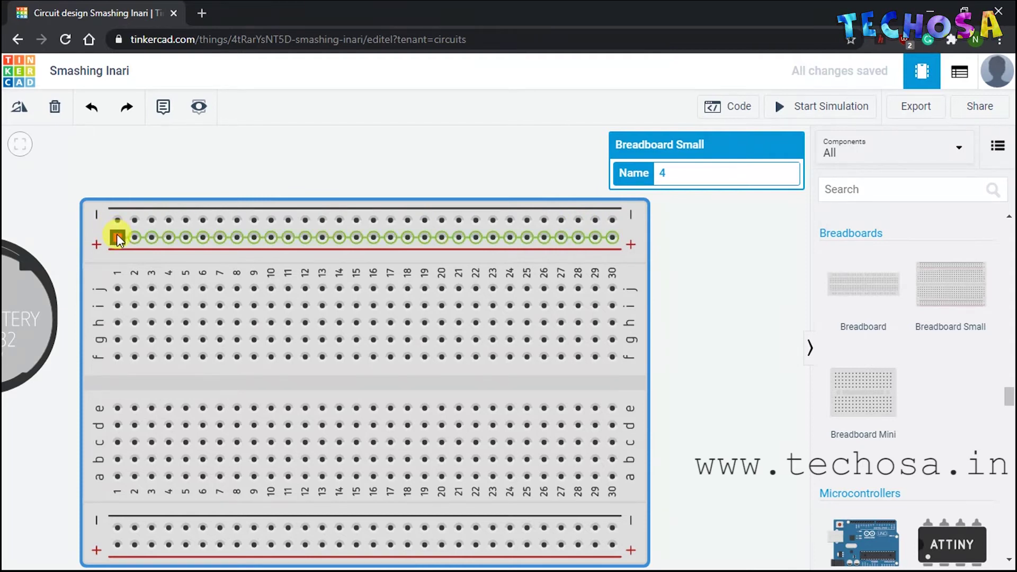
pyautogui.moveTo(186, 159); pyautogui.dragTo(272, 161)
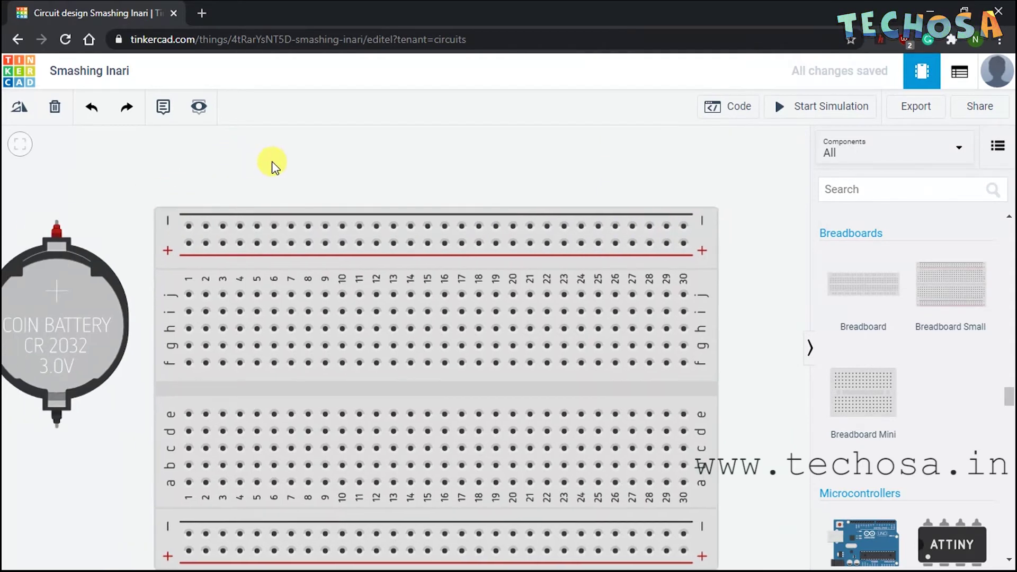
# Wire the coin cell's positive terminal to the first hole of the upper positive rail, routing it above the breadboard.
pyautogui.click(71, 226)
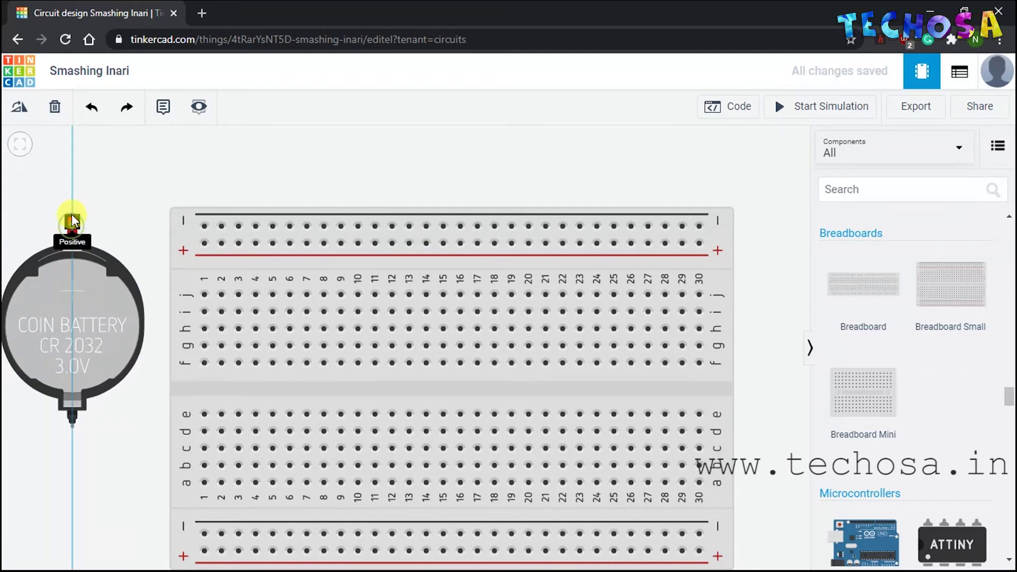
pyautogui.click(72, 180)
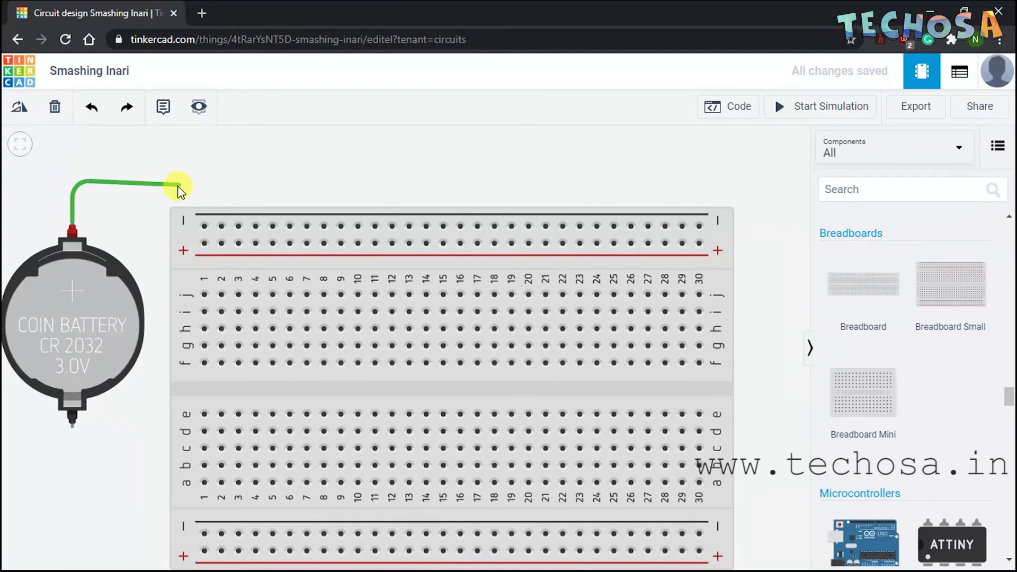
pyautogui.click(200, 180)
pyautogui.click(200, 243)
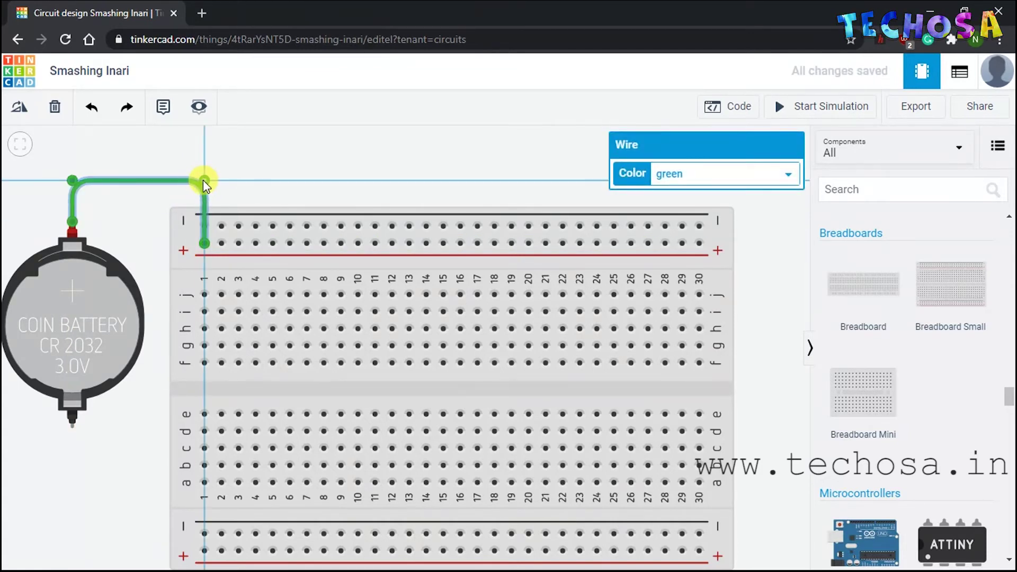
pyautogui.click(284, 174)
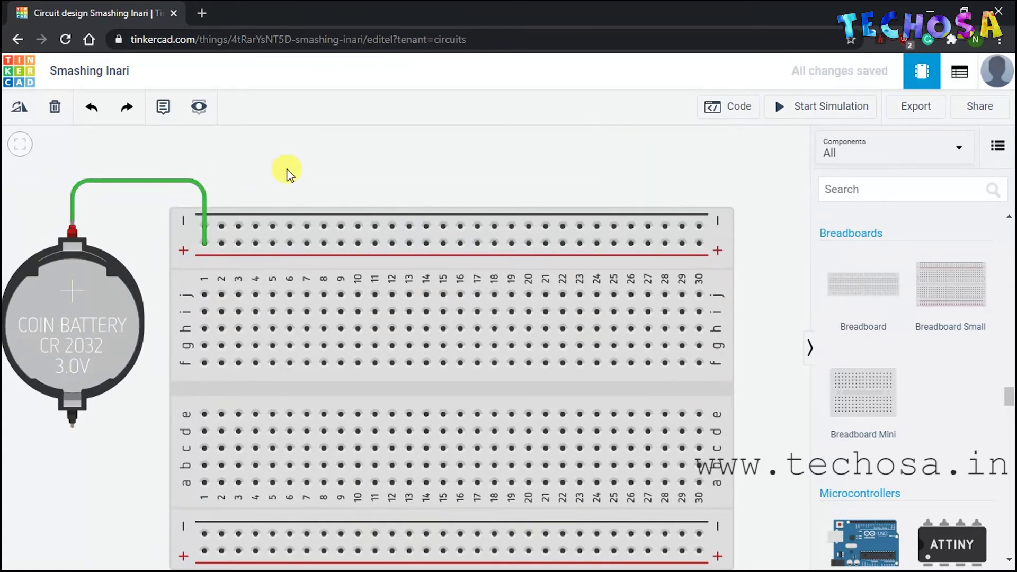
# Set the colour of the wire from the coin cell's positive terminal to red.
pyautogui.click(169, 183)
pyautogui.click(664, 174)
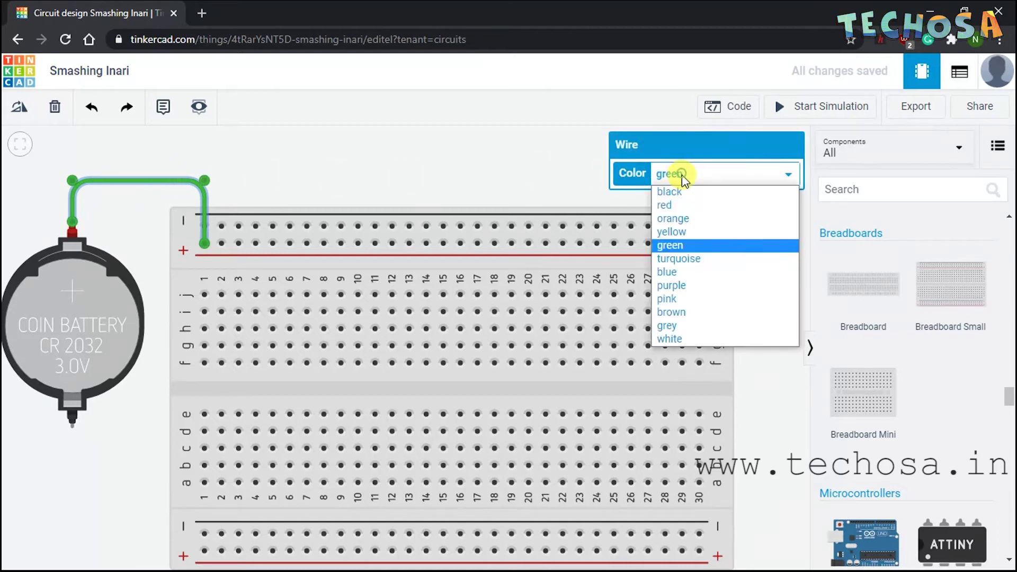
pyautogui.click(674, 204)
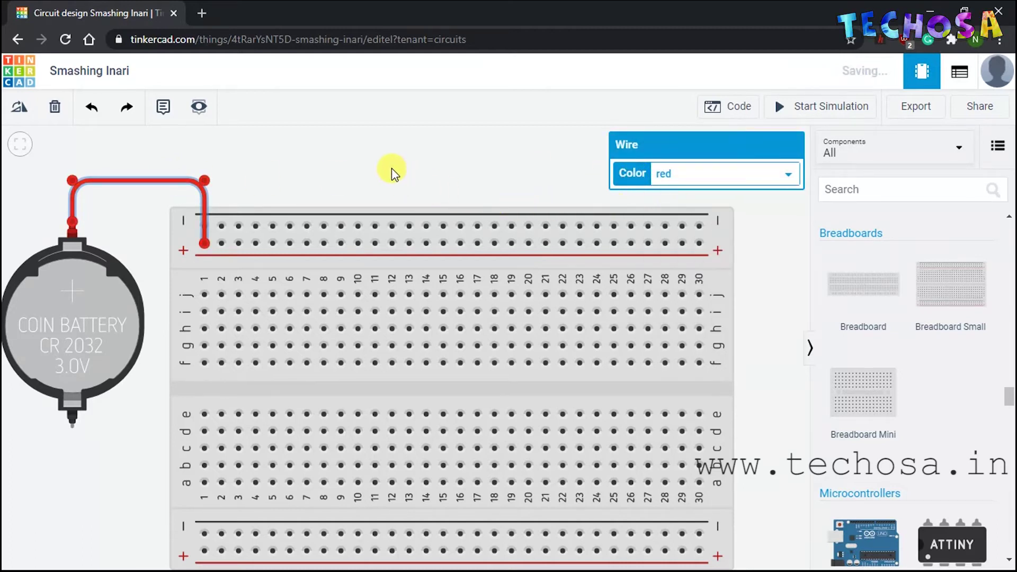
pyautogui.click(342, 155)
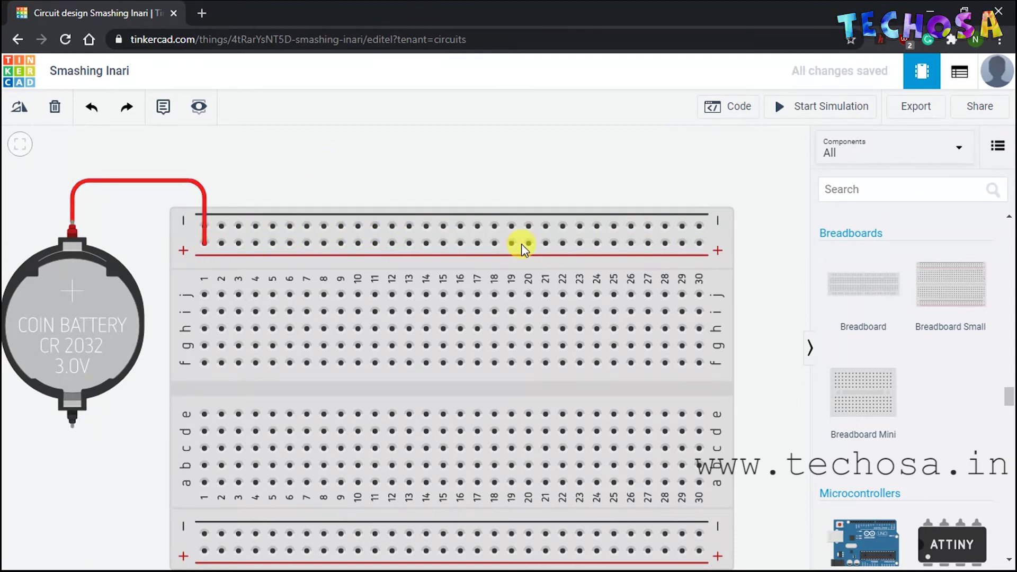
# Wire the coin cell's negative terminal to the upper negative rail at column 3, routing it below the cell, and colour the wire black.
pyautogui.click(72, 418)
pyautogui.click(72, 452)
pyautogui.click(228, 452)
pyautogui.click(230, 225)
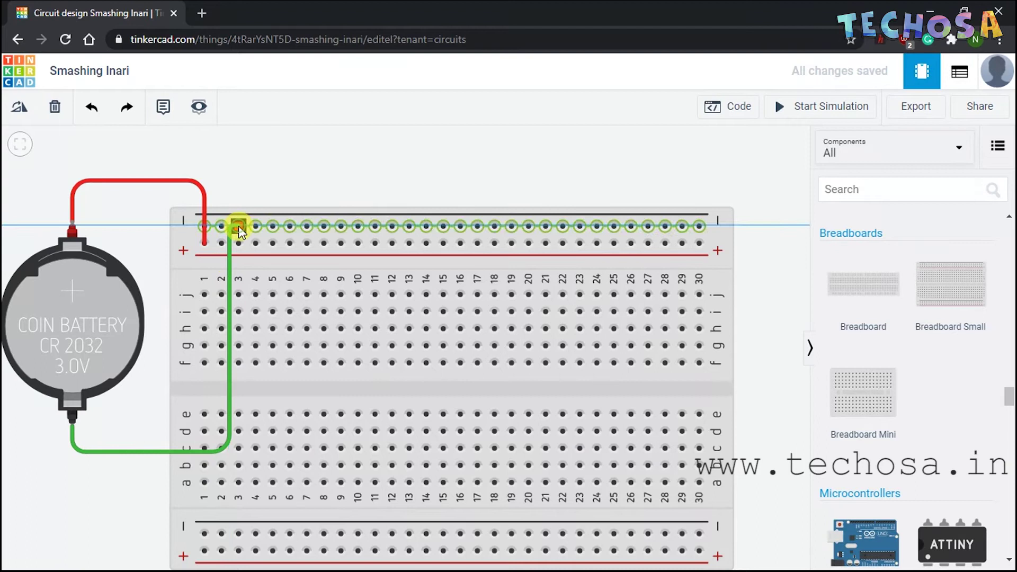
pyautogui.click(238, 226)
pyautogui.click(696, 176)
pyautogui.click(668, 192)
pyautogui.click(467, 165)
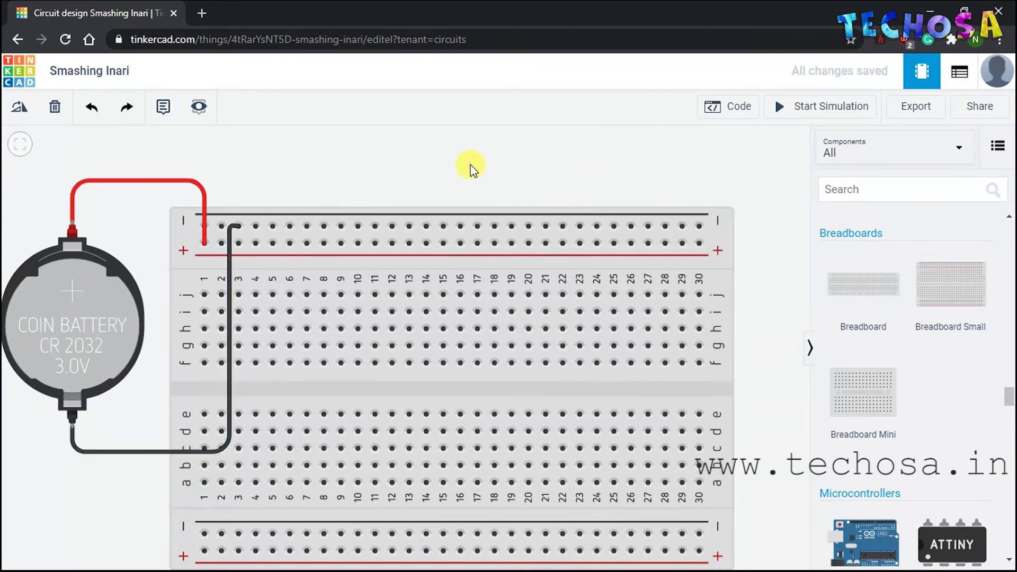
pyautogui.click(231, 228)
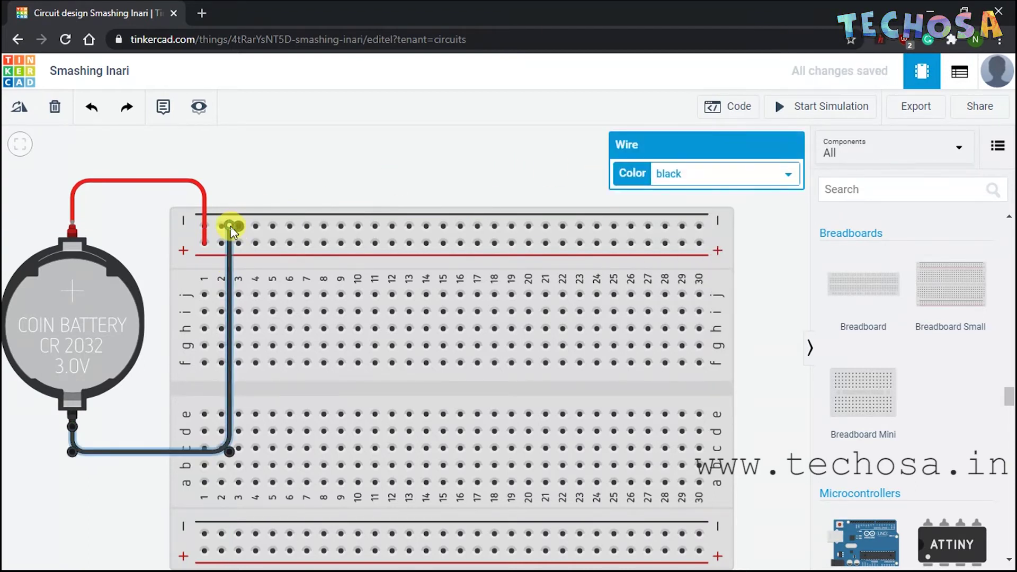
pyautogui.click(344, 185)
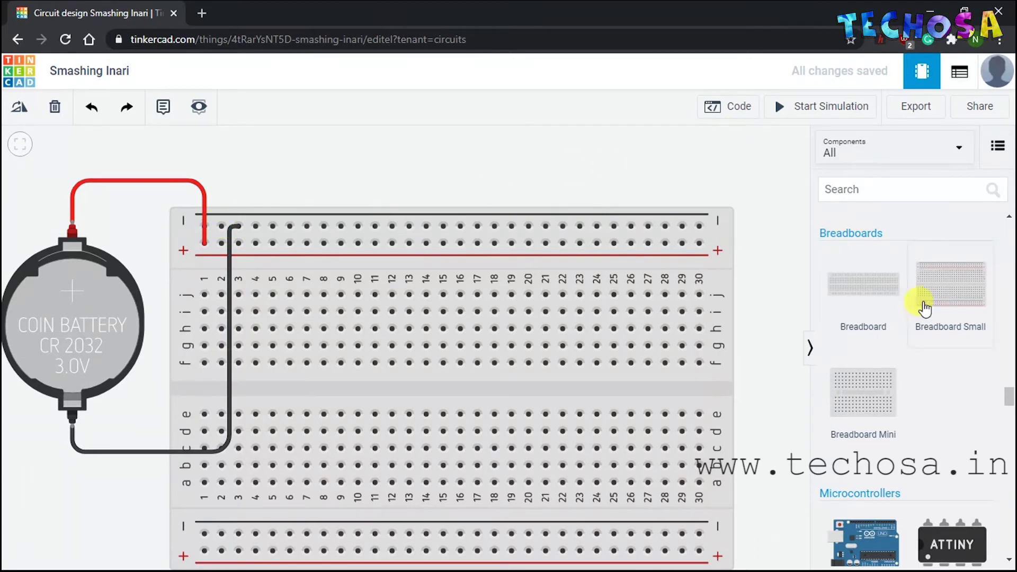
# Add a red LED, rotate it sideways and plug its two leads across the upper power rails at column 5.
pyautogui.scroll(-10, 909, 302)
pyautogui.scroll(10, 928, 293)
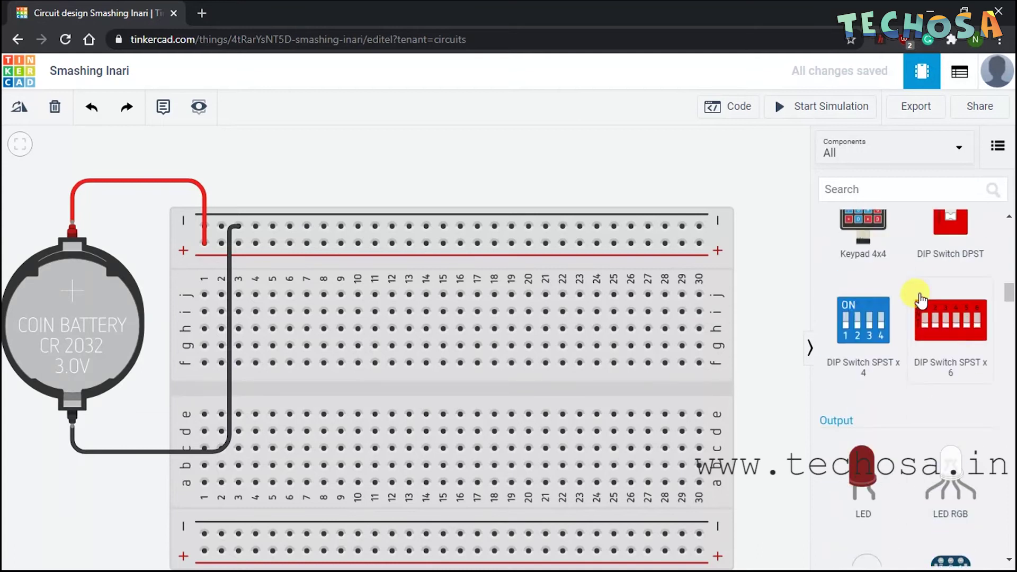
pyautogui.moveTo(862, 472); pyautogui.dragTo(357, 174)
pyautogui.click(370, 167)
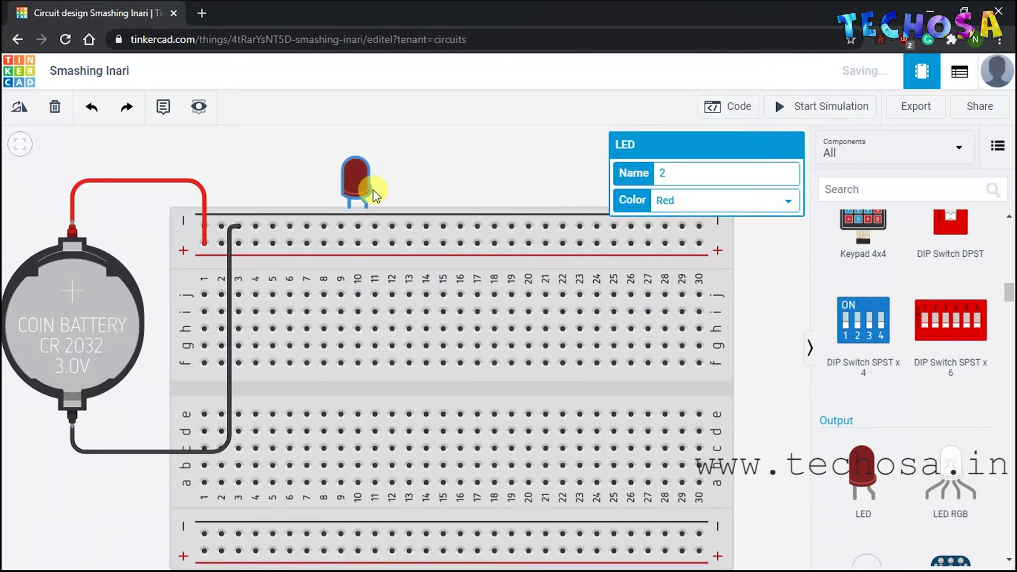
pyautogui.click(18, 112)
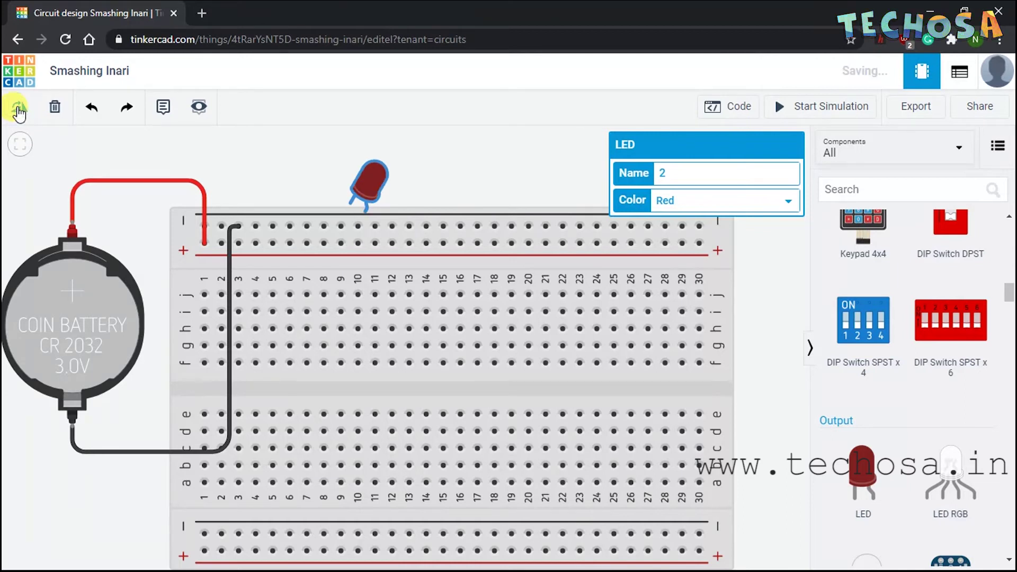
pyautogui.click(19, 111)
pyautogui.click(19, 111)
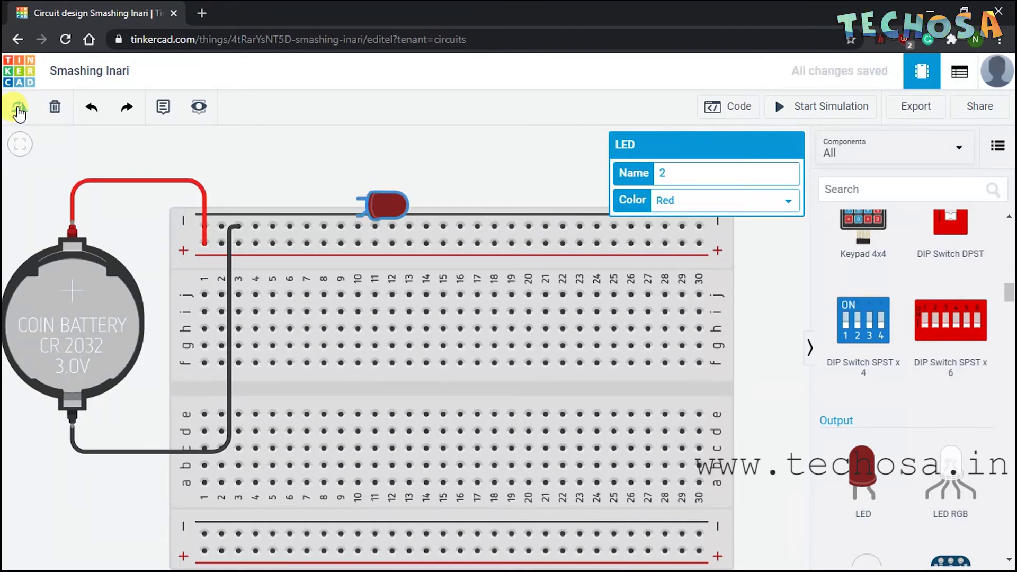
pyautogui.moveTo(378, 205); pyautogui.dragTo(297, 233)
pyautogui.click(419, 166)
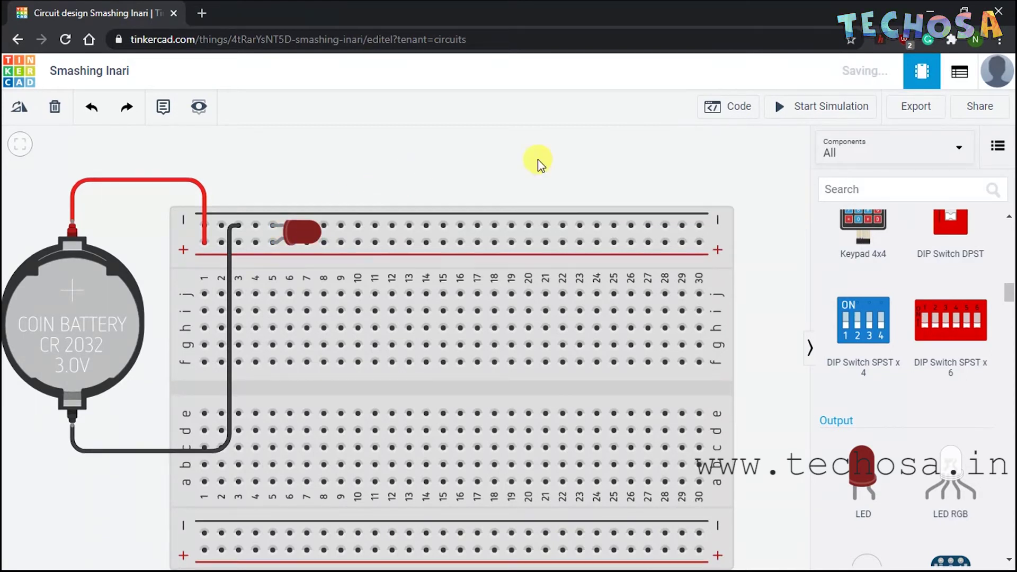
# Run the simulation, examine the LED's current warning, and stop the simulation.
pyautogui.click(810, 111)
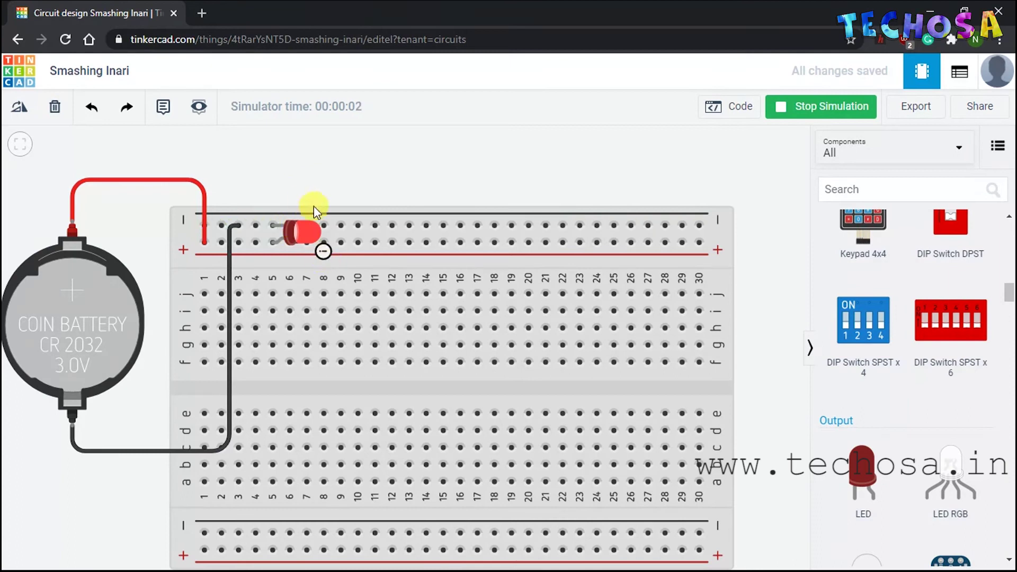
pyautogui.moveTo(305, 226)
pyautogui.scroll(5, 304, 226)
pyautogui.scroll(-5, 305, 225)
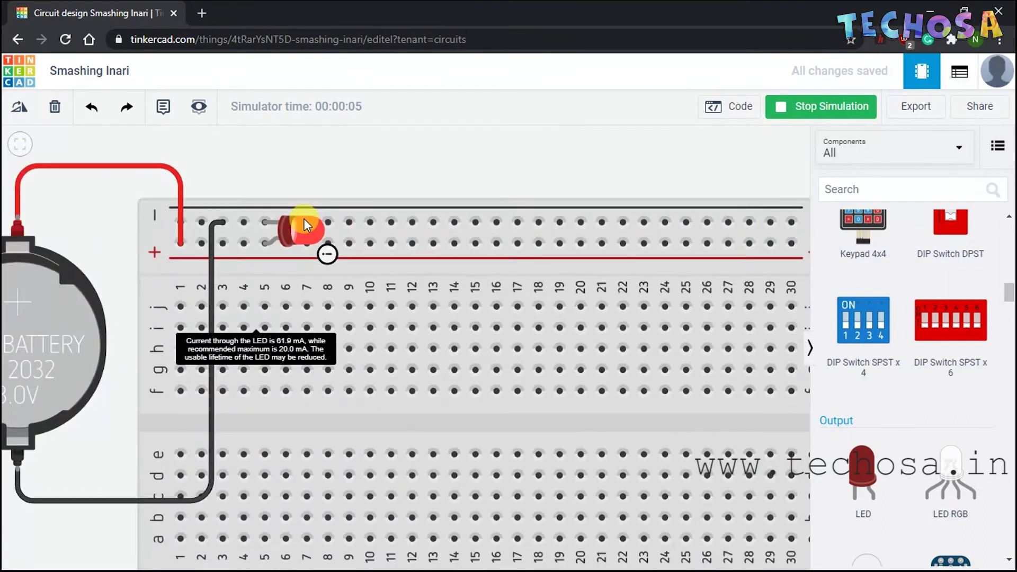
pyautogui.click(811, 114)
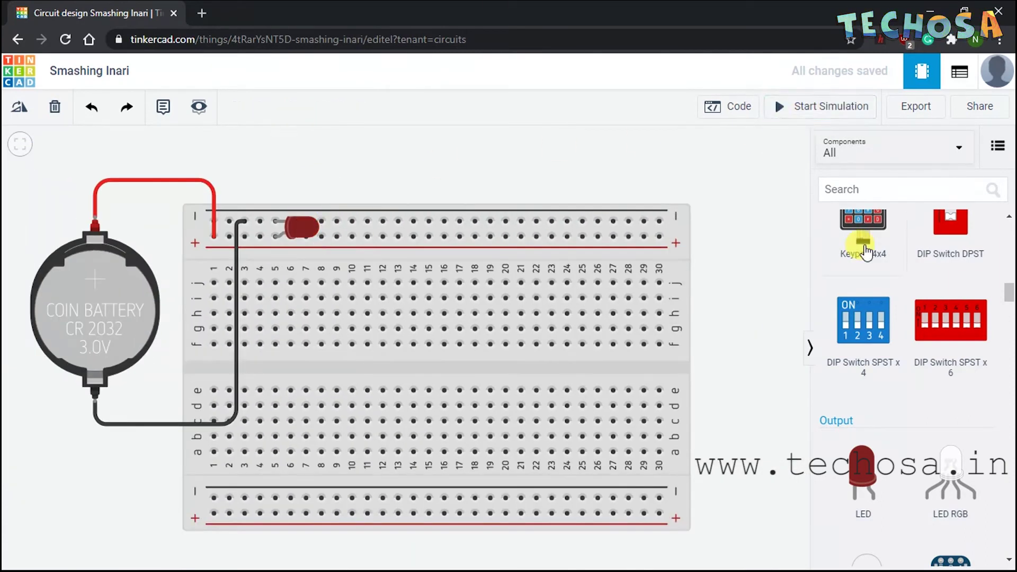
# Add a second red LED, rotated sideways, across the upper power rails at column 14, and briefly simulate the circuit.
pyautogui.moveTo(863, 472); pyautogui.dragTo(636, 176)
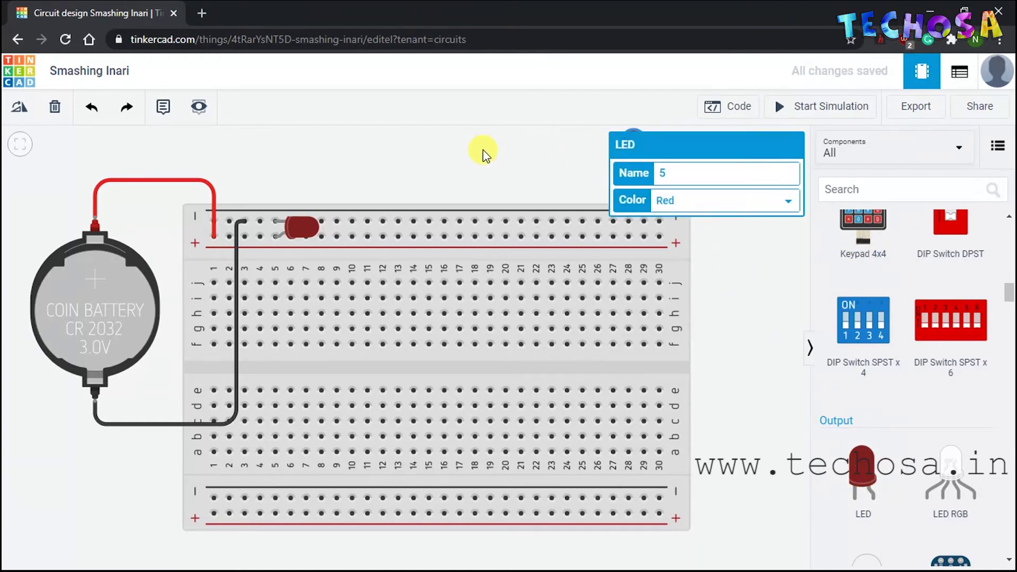
pyautogui.moveTo(462, 154); pyautogui.dragTo(427, 165)
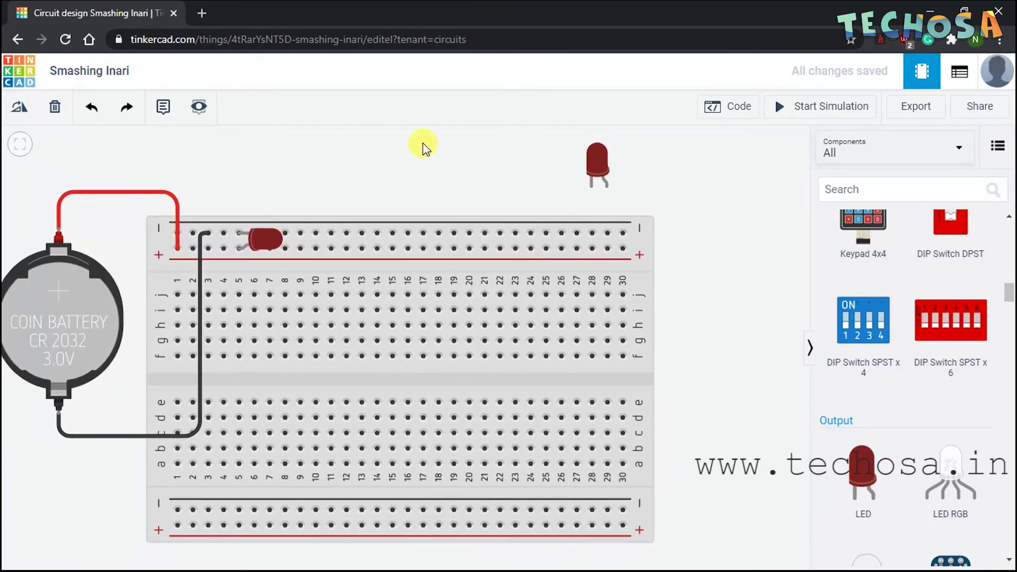
pyautogui.click(593, 153)
pyautogui.moveTo(593, 153); pyautogui.dragTo(495, 150)
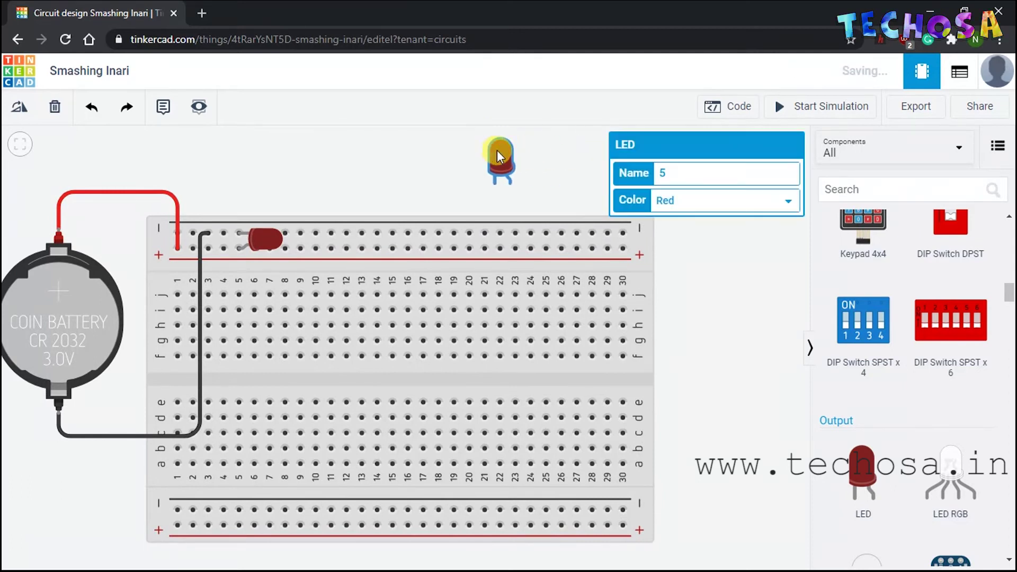
pyautogui.click(19, 110)
pyautogui.click(19, 110)
pyautogui.click(19, 110)
pyautogui.moveTo(509, 180); pyautogui.dragTo(386, 238)
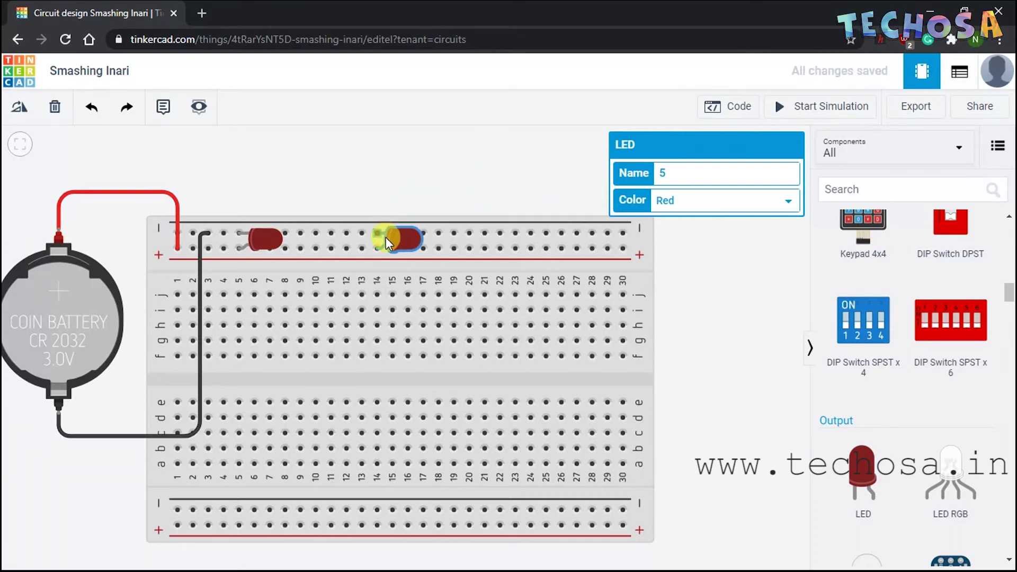
pyautogui.click(461, 166)
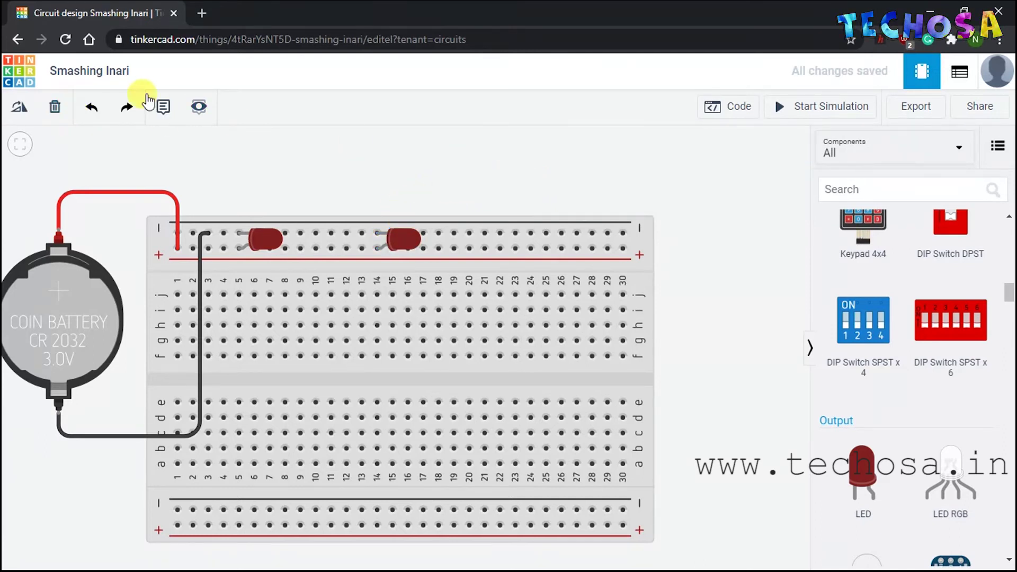
pyautogui.click(813, 108)
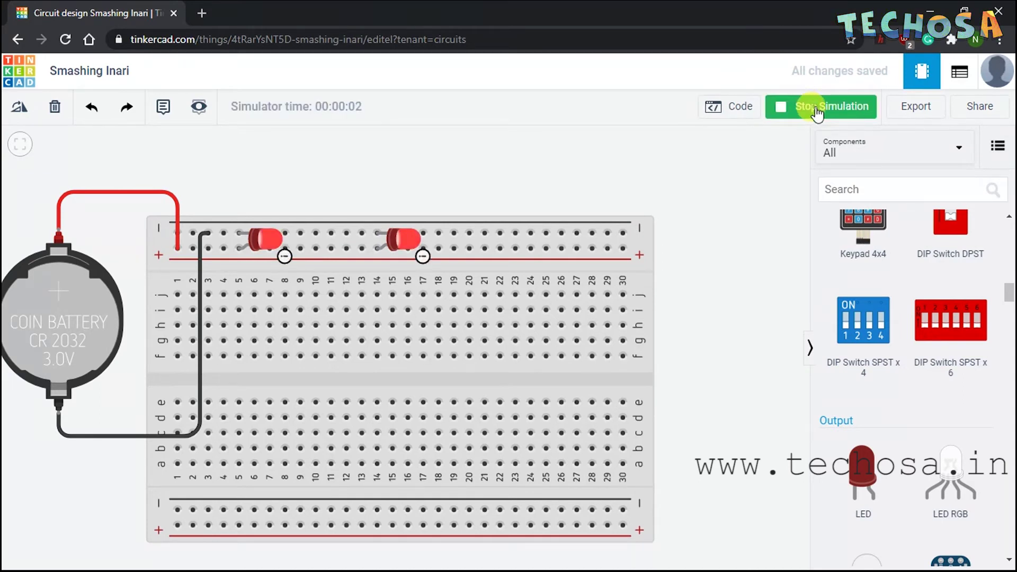
pyautogui.click(818, 111)
# Add a third red LED, rotated sideways, across the upper power rails at column 30, and briefly simulate the circuit.
pyautogui.moveTo(863, 472); pyautogui.dragTo(707, 260)
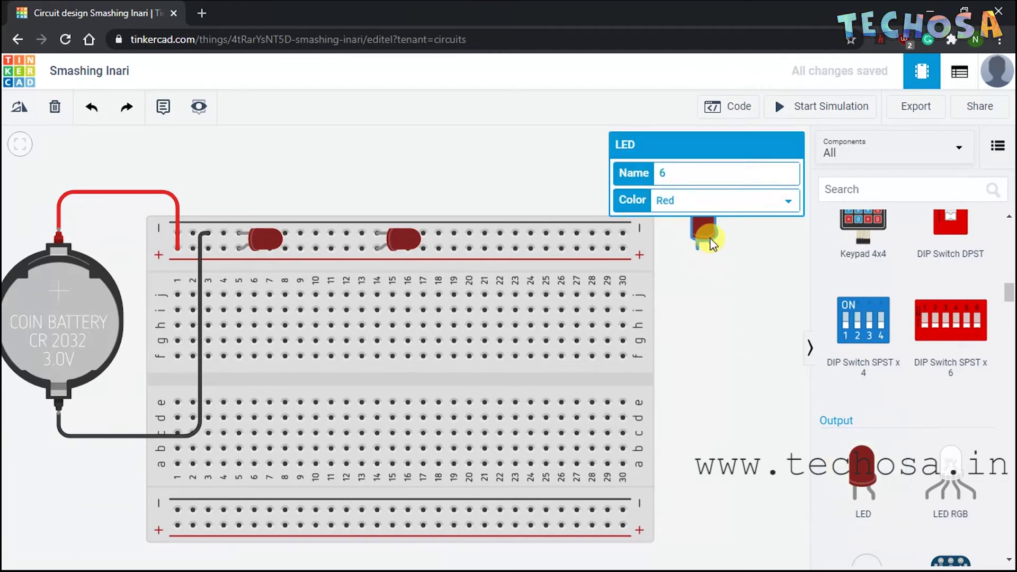
pyautogui.click(21, 108)
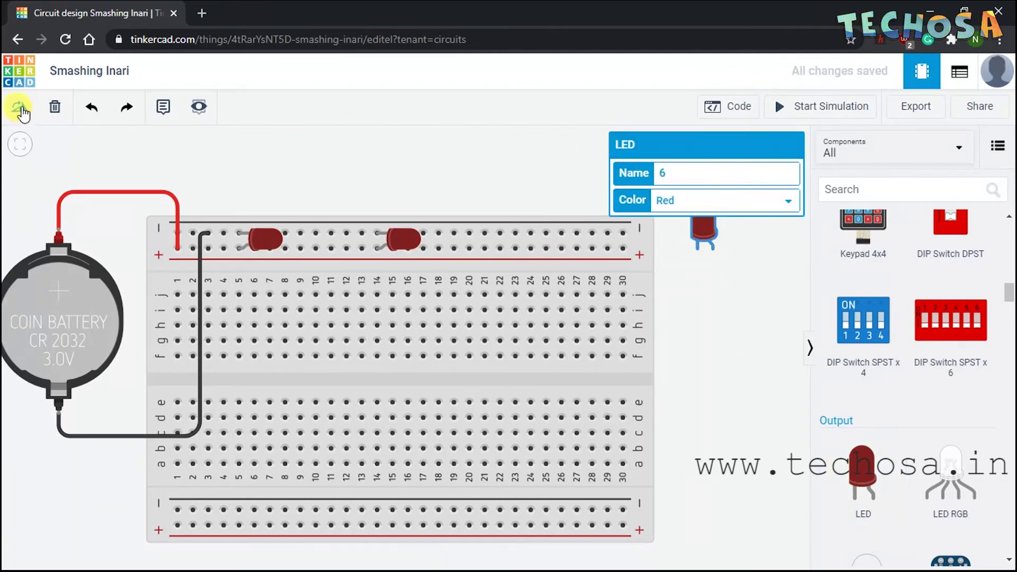
pyautogui.click(729, 259)
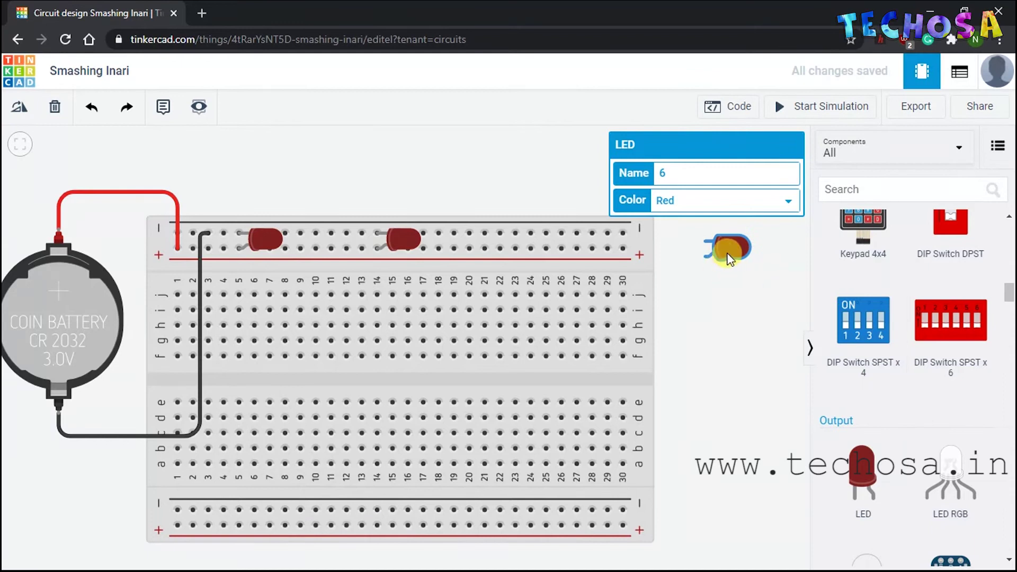
pyautogui.moveTo(639, 245); pyautogui.dragTo(655, 246)
pyautogui.click(724, 299)
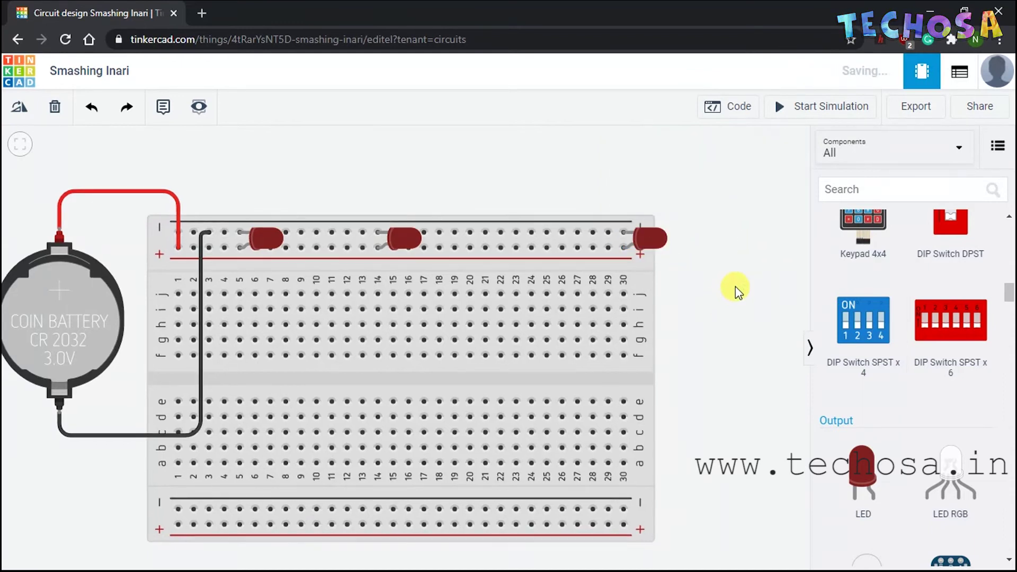
pyautogui.click(790, 106)
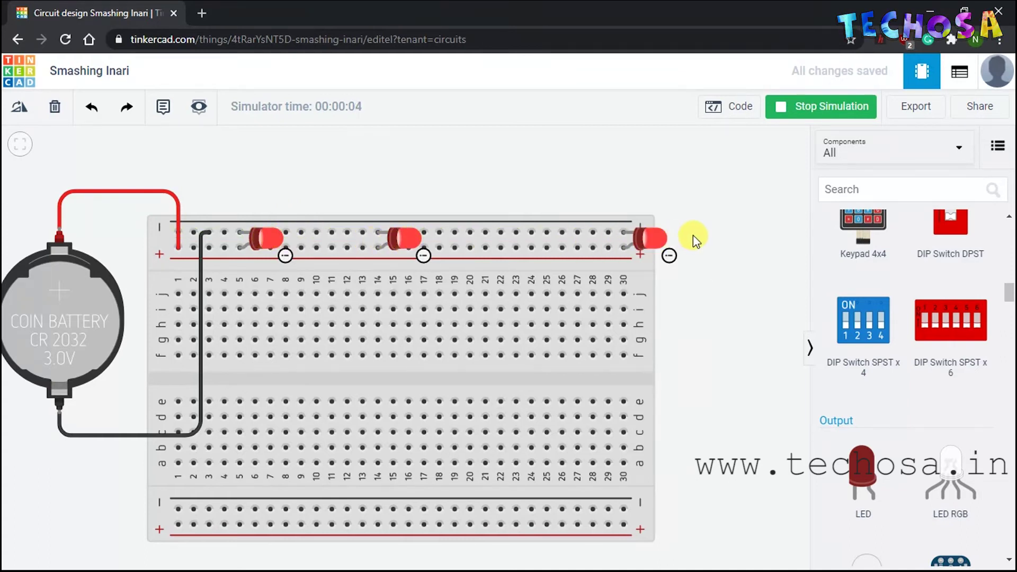
pyautogui.click(806, 110)
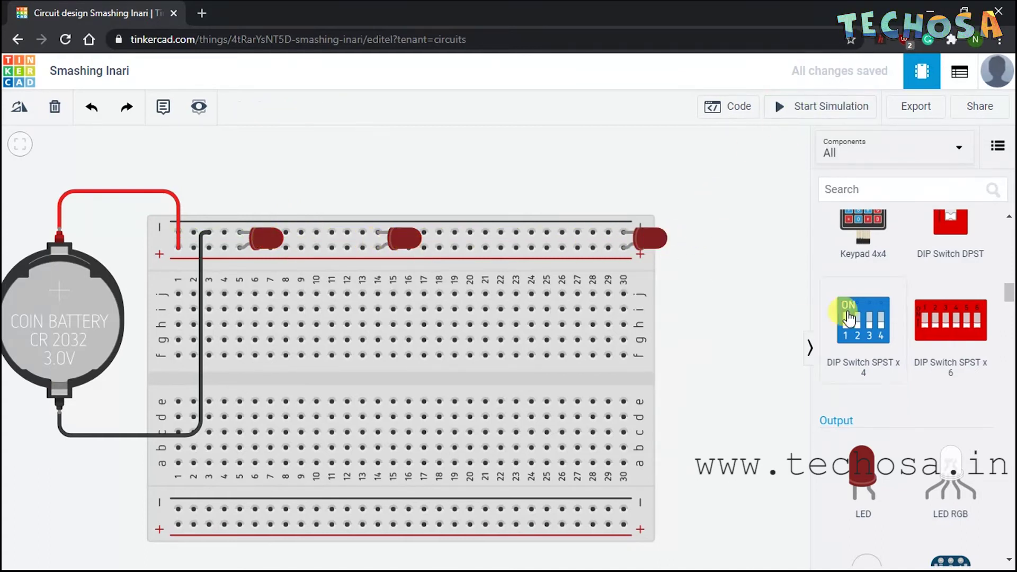
# Add a fourth red LED upright on the breadboard with its leads in row g, columns 23 and 24.
pyautogui.moveTo(864, 474); pyautogui.dragTo(487, 405)
pyautogui.moveTo(477, 354); pyautogui.dragTo(523, 326)
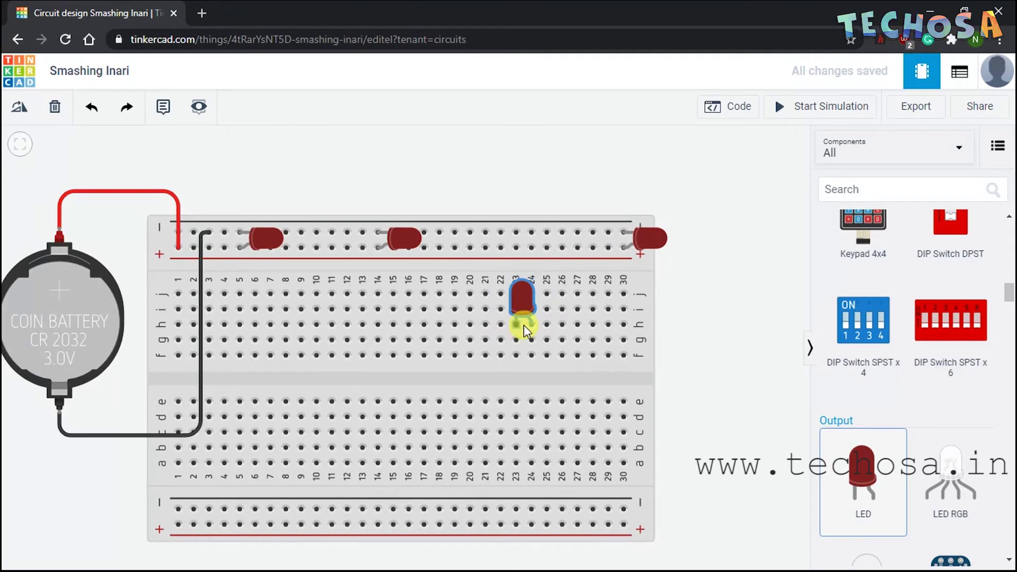
pyautogui.moveTo(525, 339); pyautogui.dragTo(525, 345)
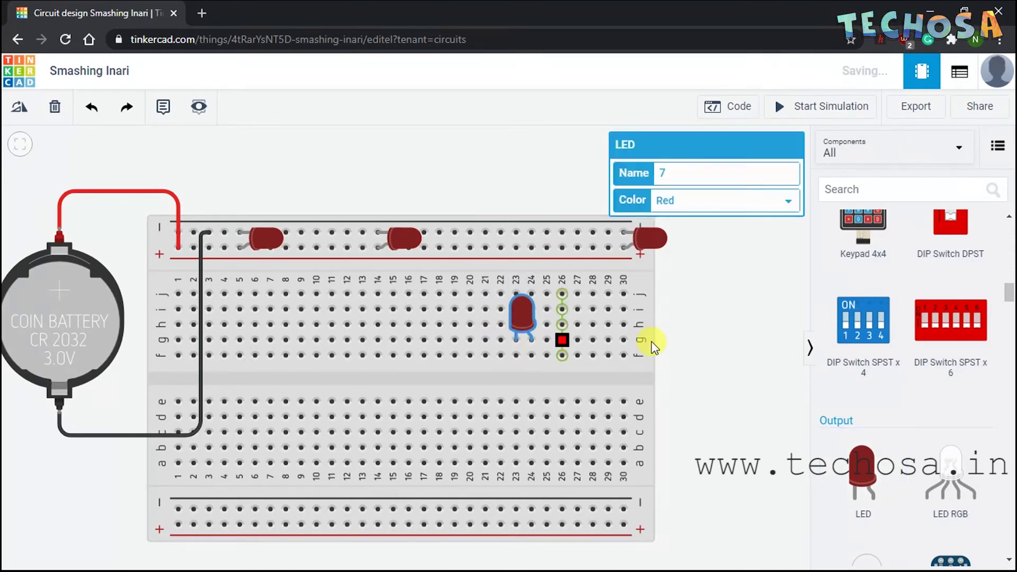
pyautogui.click(722, 341)
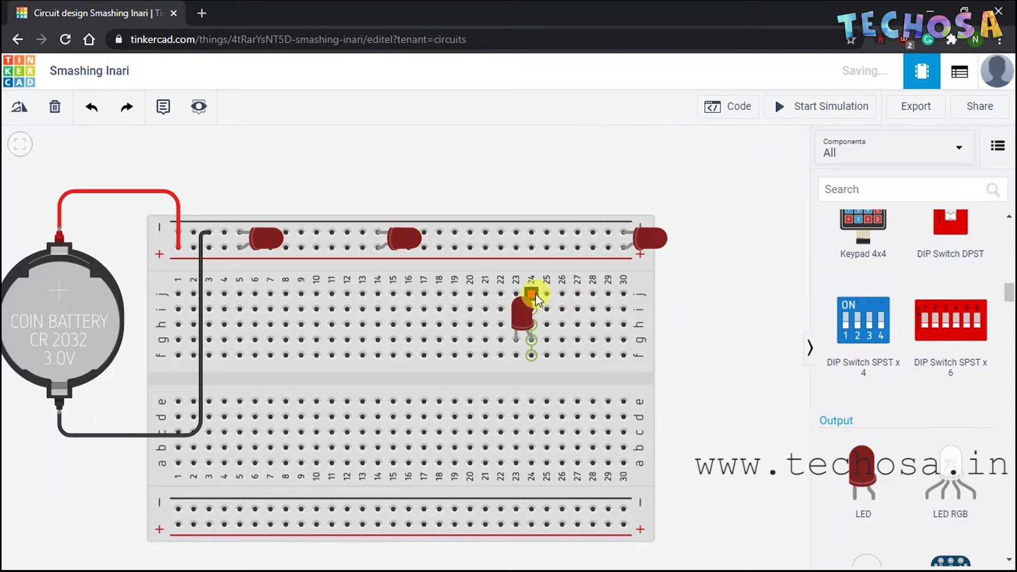
# Connect hole j24 to the upper positive rail directly above it with a red wire.
pyautogui.click(532, 294)
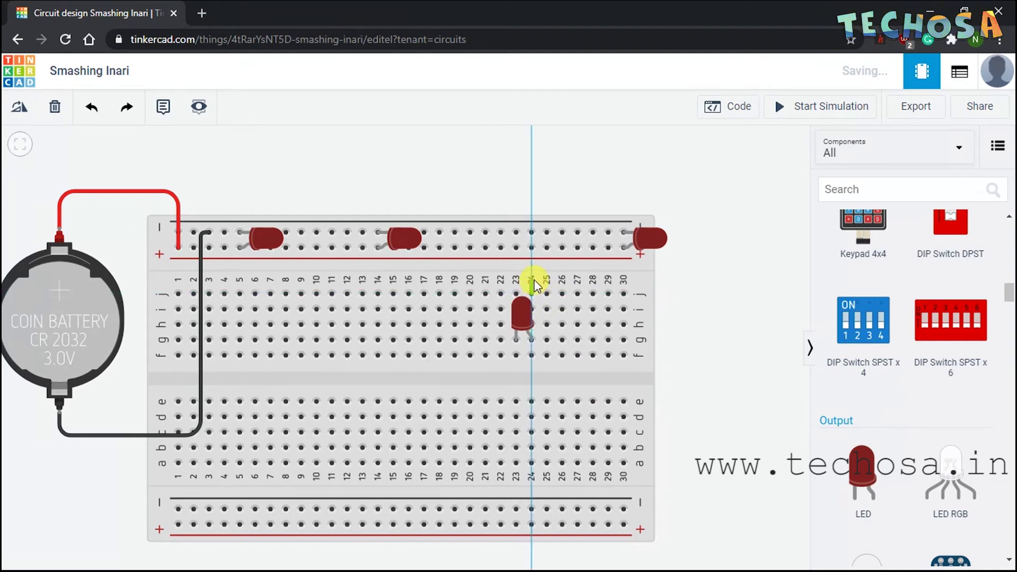
pyautogui.click(532, 248)
pyautogui.click(771, 184)
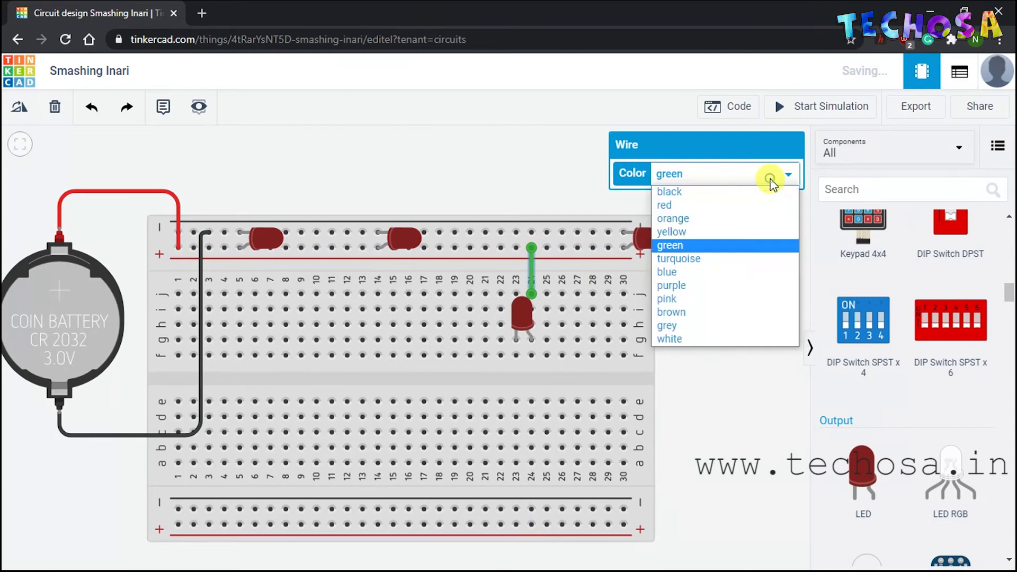
pyautogui.click(710, 204)
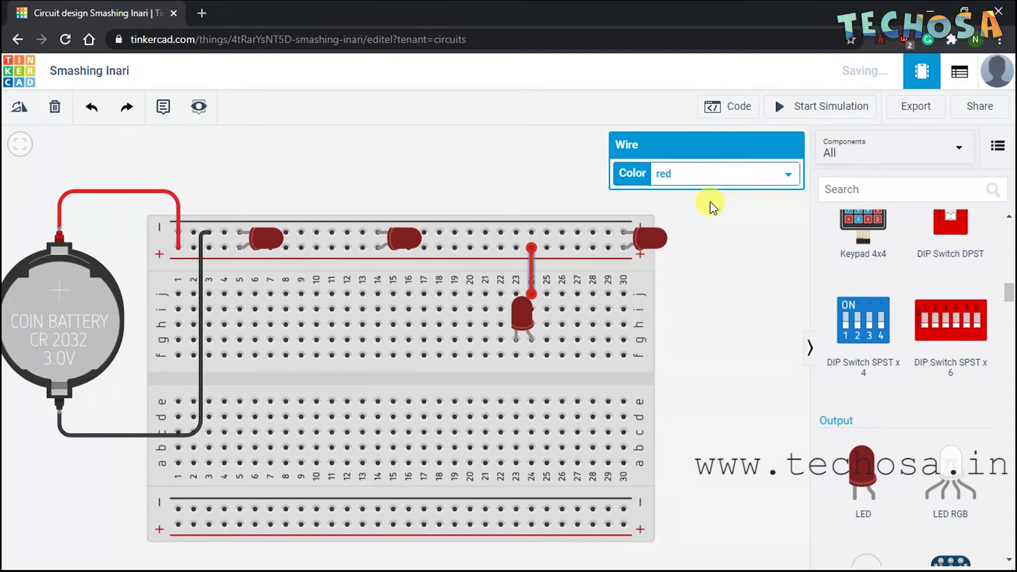
pyautogui.click(694, 301)
# Connect hole j23 to the upper negative rail directly above it with a black wire.
pyautogui.click(516, 293)
pyautogui.click(517, 233)
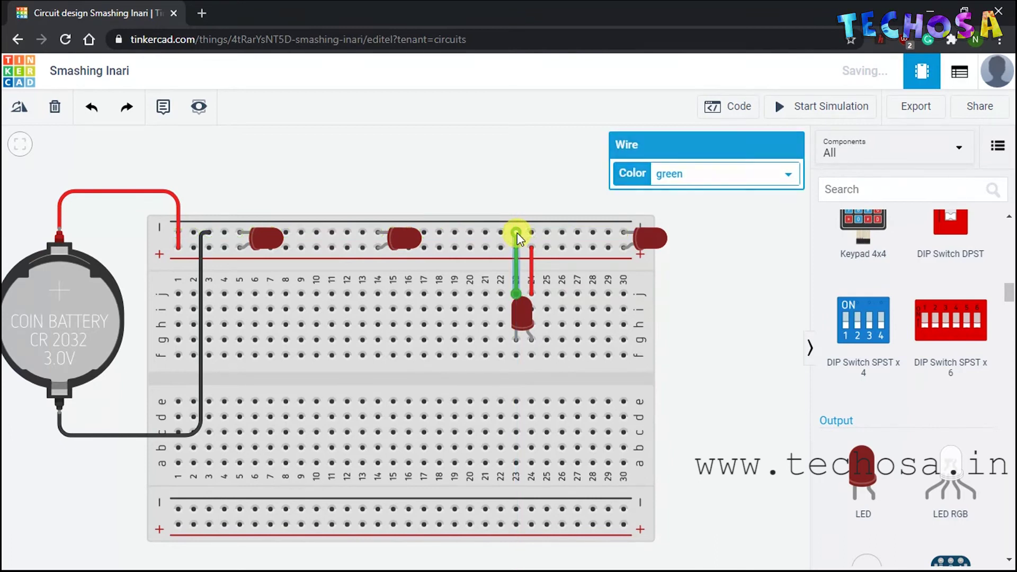
pyautogui.click(693, 176)
pyautogui.click(681, 192)
pyautogui.click(747, 310)
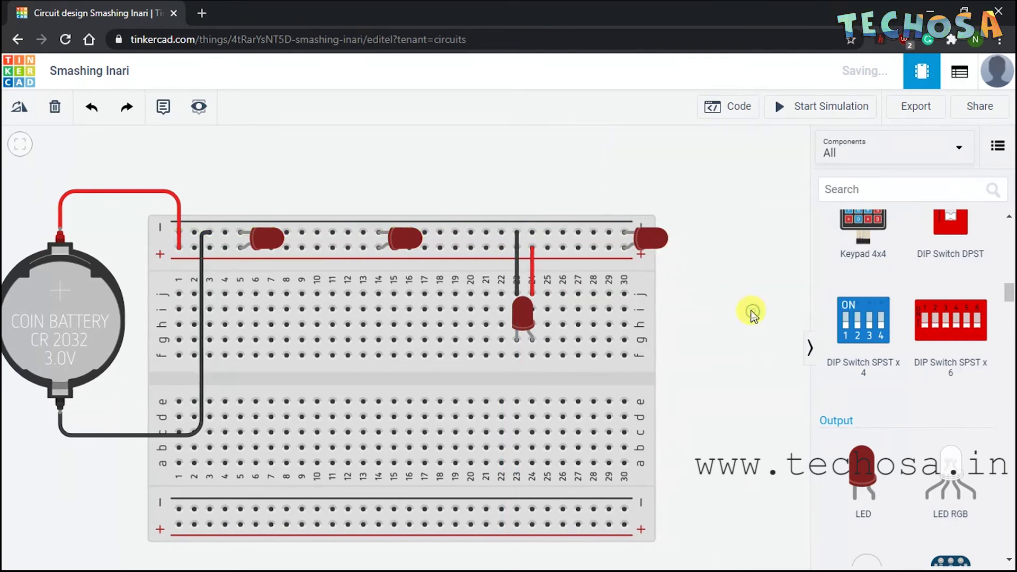
# Briefly simulate the circuit, and add a fifth red LED upright with its leads in row b, columns 20 and 21.
pyautogui.click(827, 109)
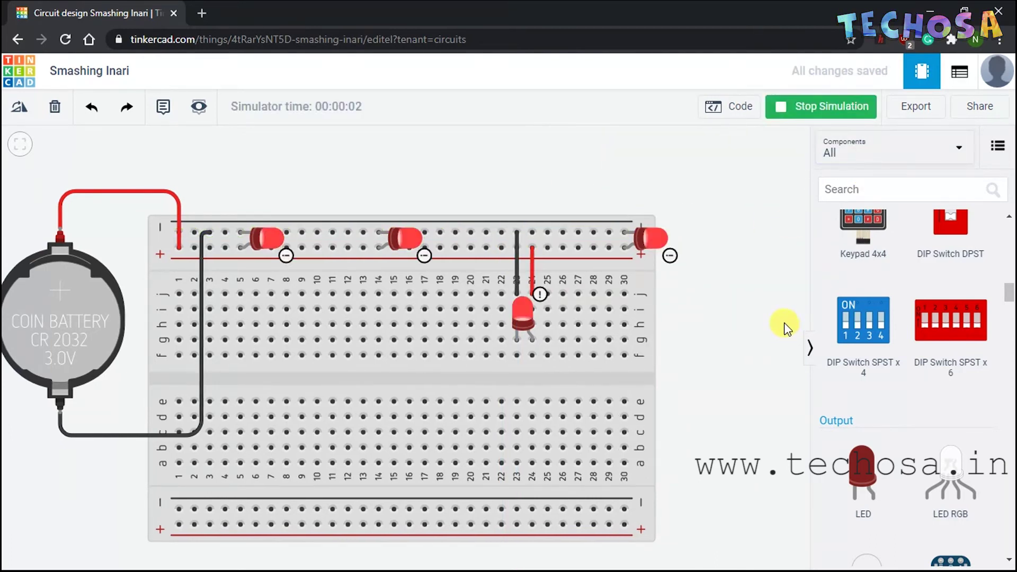
pyautogui.click(819, 108)
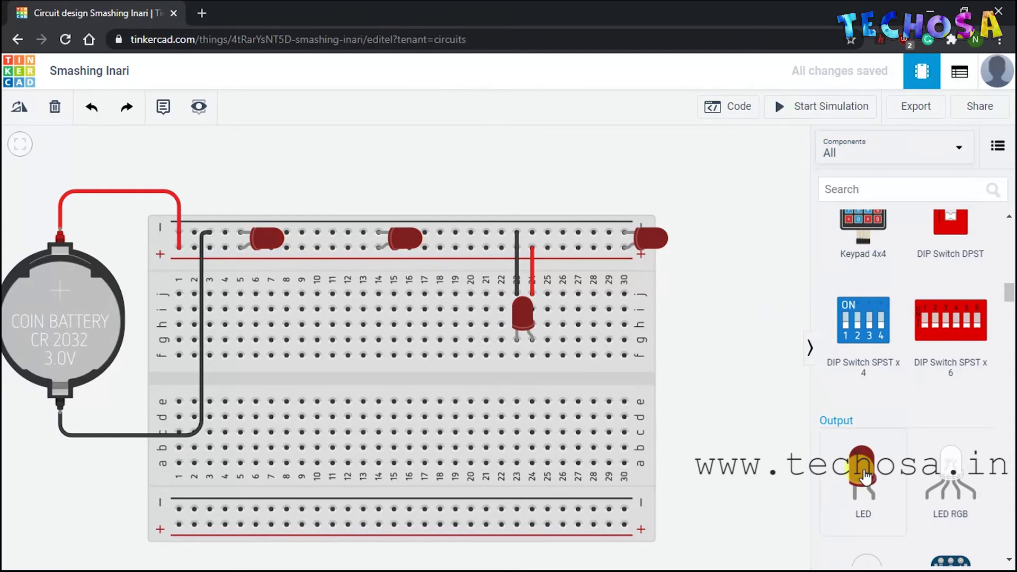
pyautogui.moveTo(862, 472); pyautogui.dragTo(475, 454)
pyautogui.click(761, 423)
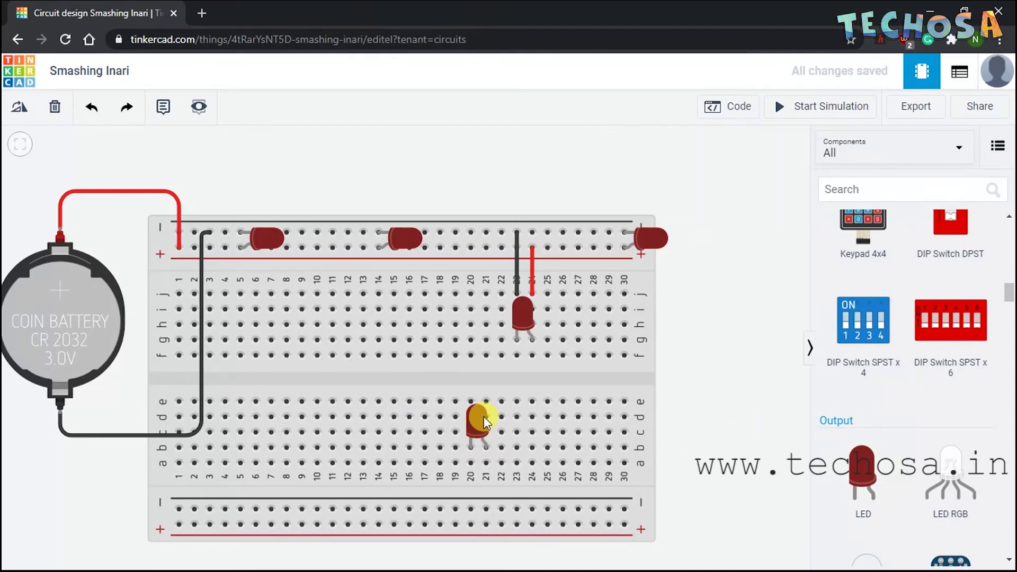
# Connect hole f24 to hole a21 with a red wire bent at a right angle.
pyautogui.click(533, 355)
pyautogui.click(491, 462)
pyautogui.moveTo(507, 430); pyautogui.dragTo(532, 462)
pyautogui.click(738, 420)
pyautogui.click(533, 395)
pyautogui.click(752, 175)
pyautogui.click(718, 202)
pyautogui.click(676, 335)
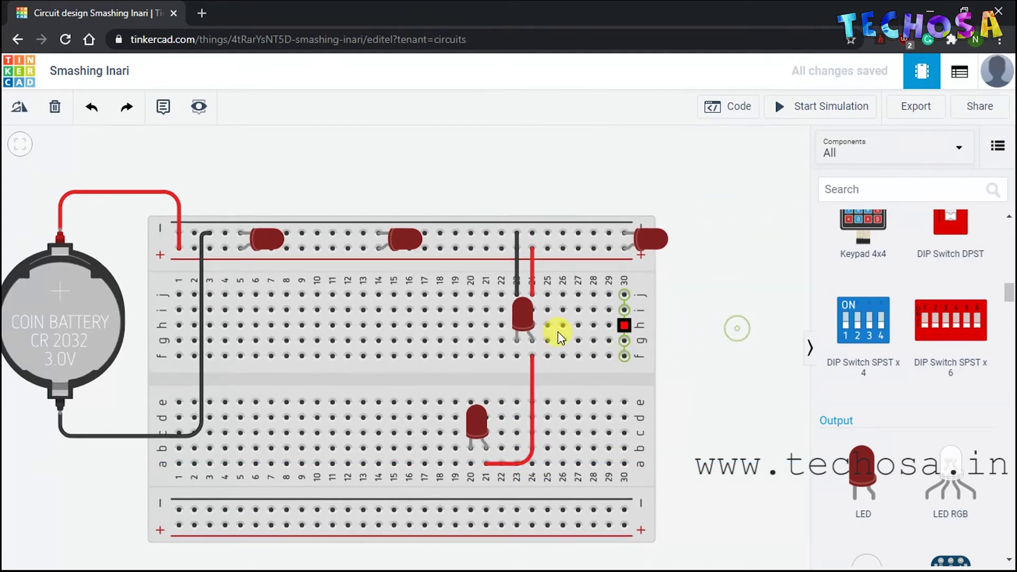
# Connect hole f23 to hole e20 with a black wire routed along the breadboard's centre gap.
pyautogui.click(516, 356)
pyautogui.click(517, 377)
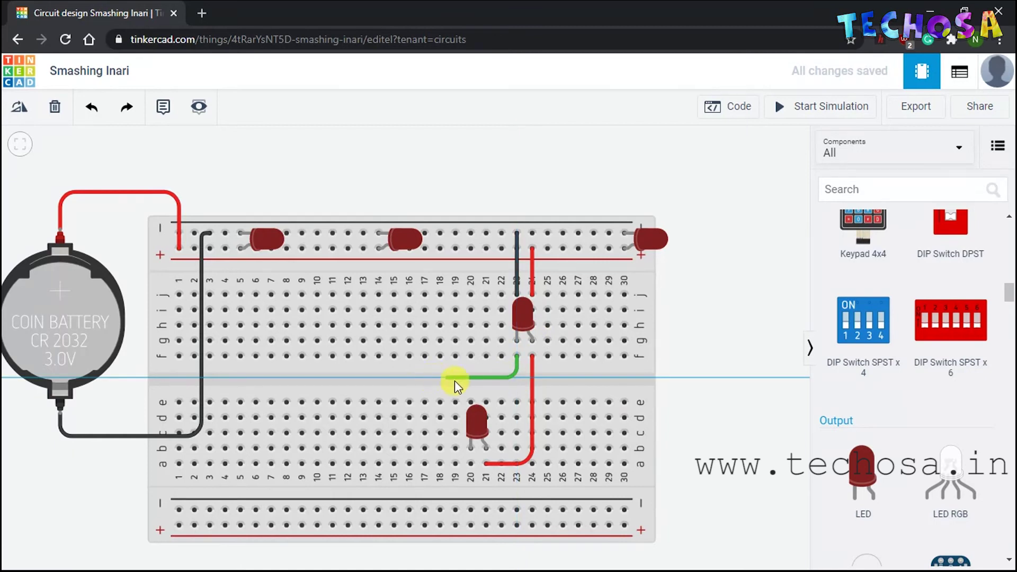
pyautogui.click(471, 378)
pyautogui.click(470, 402)
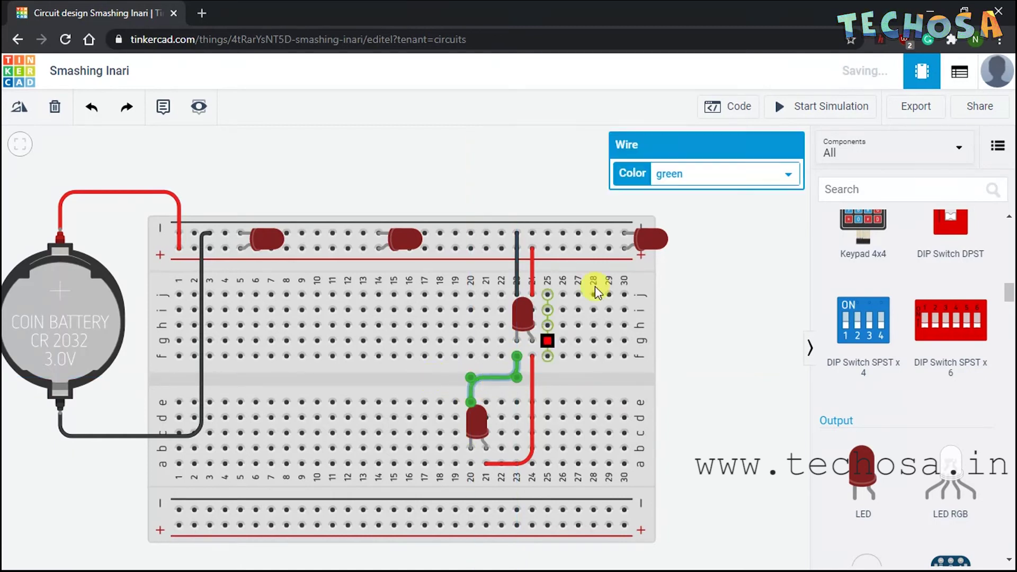
pyautogui.click(718, 175)
pyautogui.click(695, 193)
pyautogui.click(710, 303)
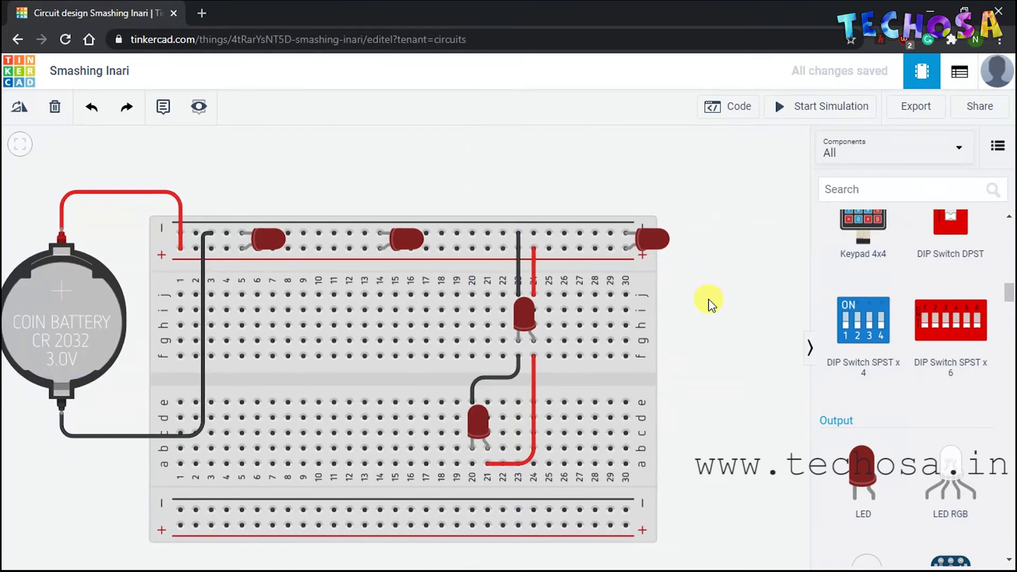
# Briefly simulate the circuit, and add a sixth red LED, rotated sideways, across the lower power rails at column 30.
pyautogui.click(811, 107)
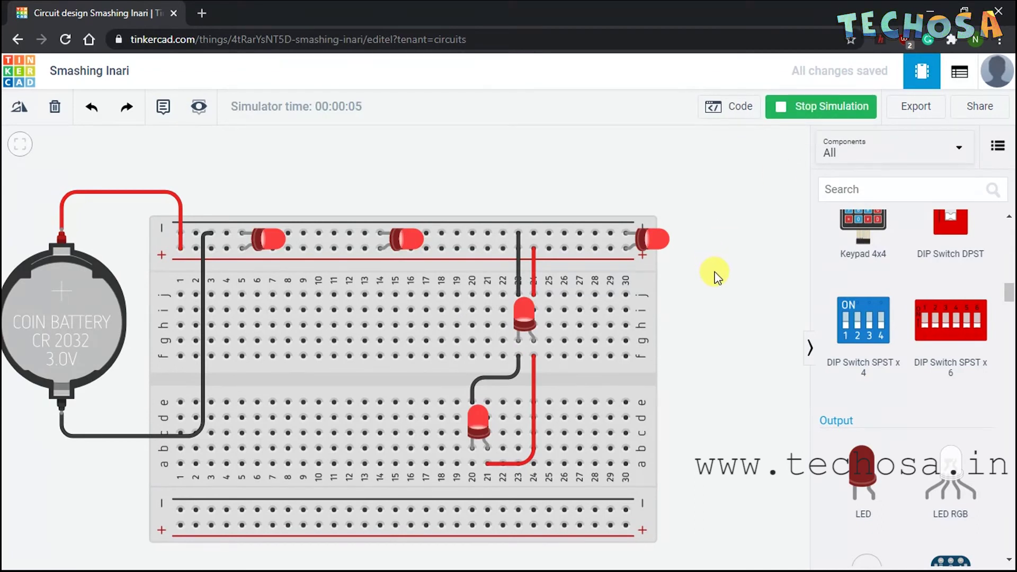
pyautogui.click(783, 106)
pyautogui.moveTo(843, 466); pyautogui.dragTo(744, 456)
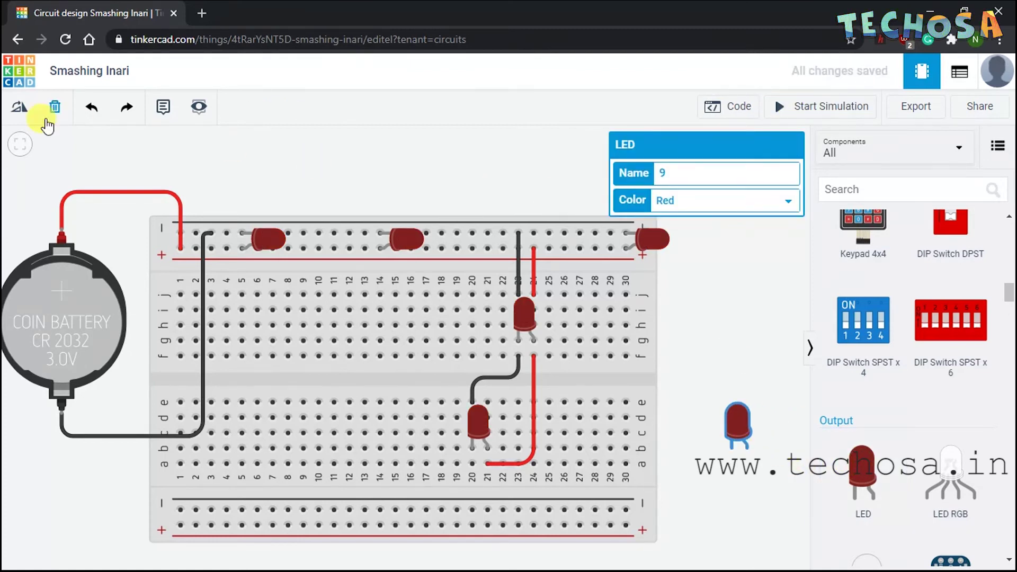
pyautogui.click(17, 108)
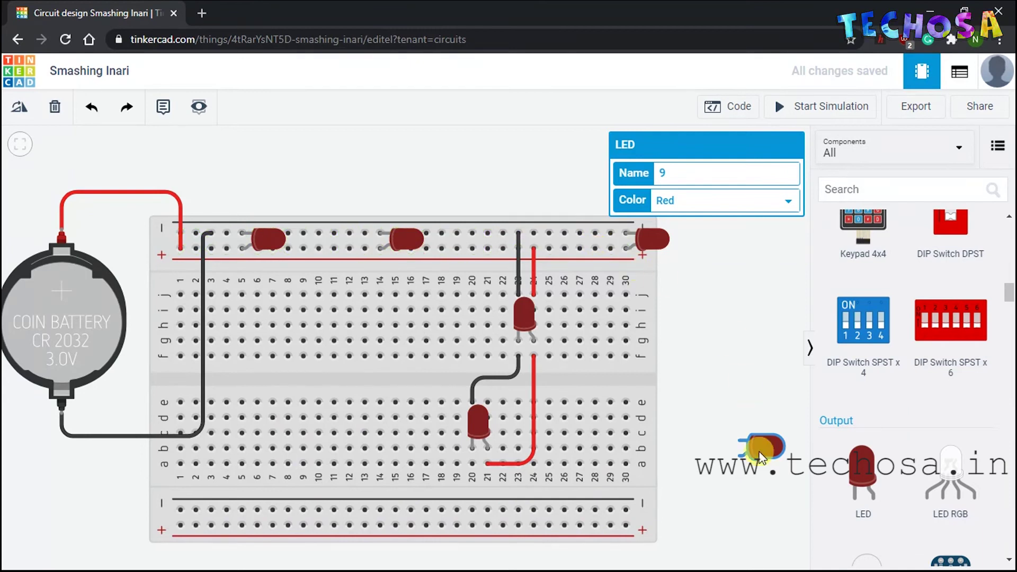
pyautogui.moveTo(759, 445); pyautogui.dragTo(632, 513)
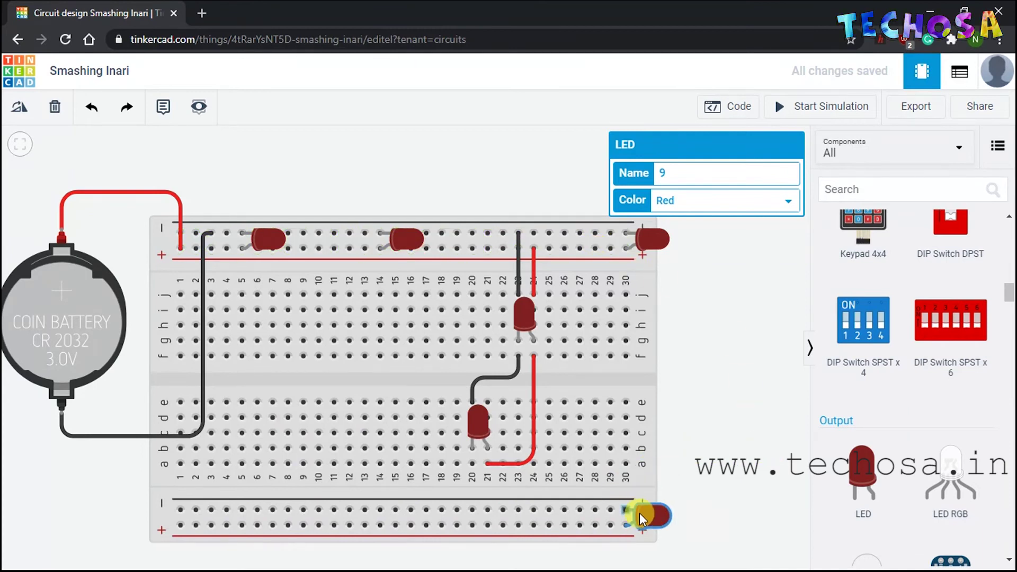
pyautogui.click(684, 550)
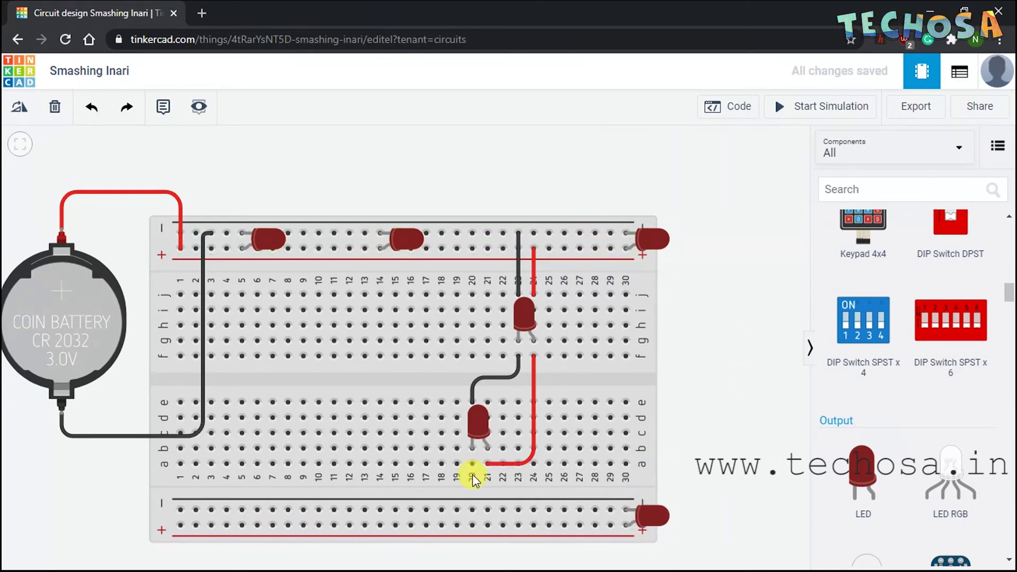
# Connect hole a21 to the lower positive rail directly below it with a red wire.
pyautogui.click(487, 463)
pyautogui.click(486, 525)
pyautogui.click(704, 182)
pyautogui.click(689, 203)
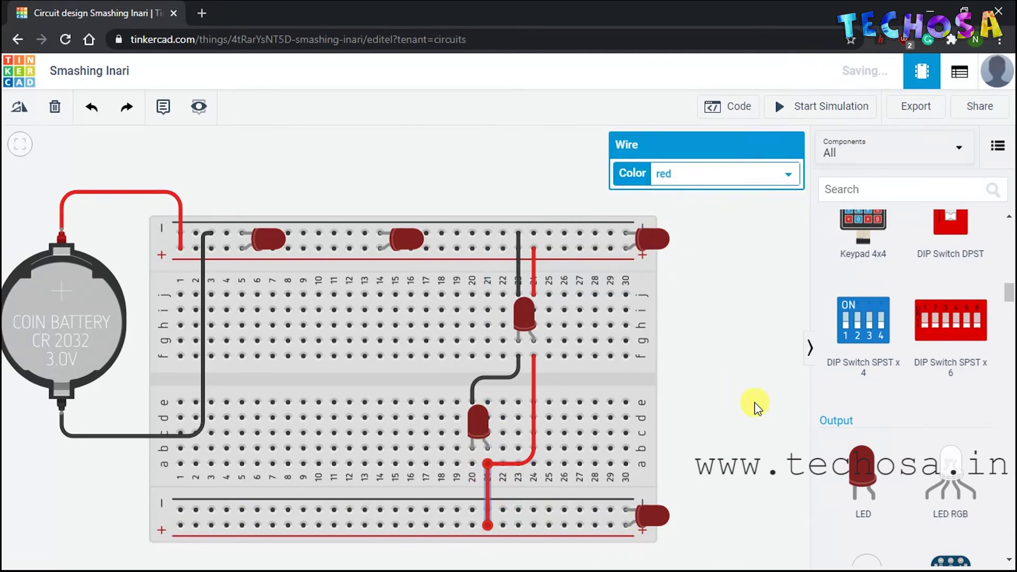
pyautogui.click(737, 400)
# Connect hole a20 to the lower negative rail directly below it with a black wire.
pyautogui.click(471, 464)
pyautogui.click(472, 511)
pyautogui.click(721, 174)
pyautogui.click(709, 191)
# Run the simulation to check the LEDs with the lower rails connected, and stop it.
pyautogui.click(826, 112)
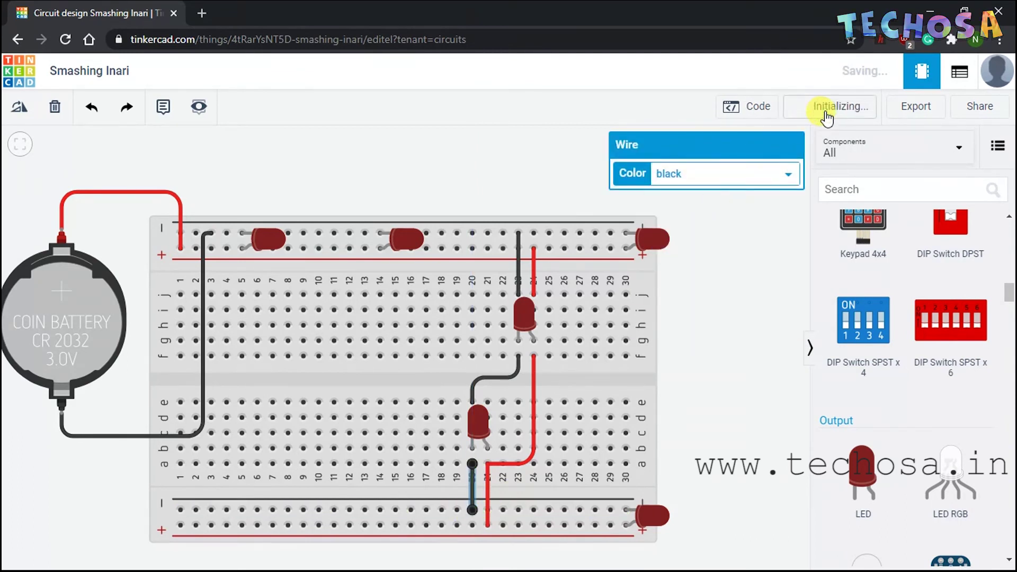
pyautogui.click(772, 346)
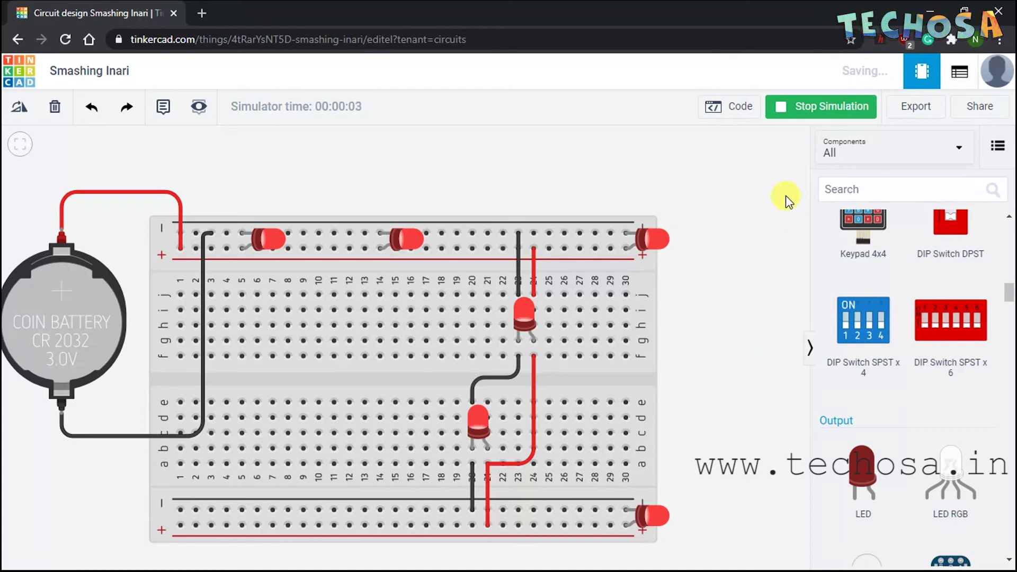
pyautogui.click(795, 108)
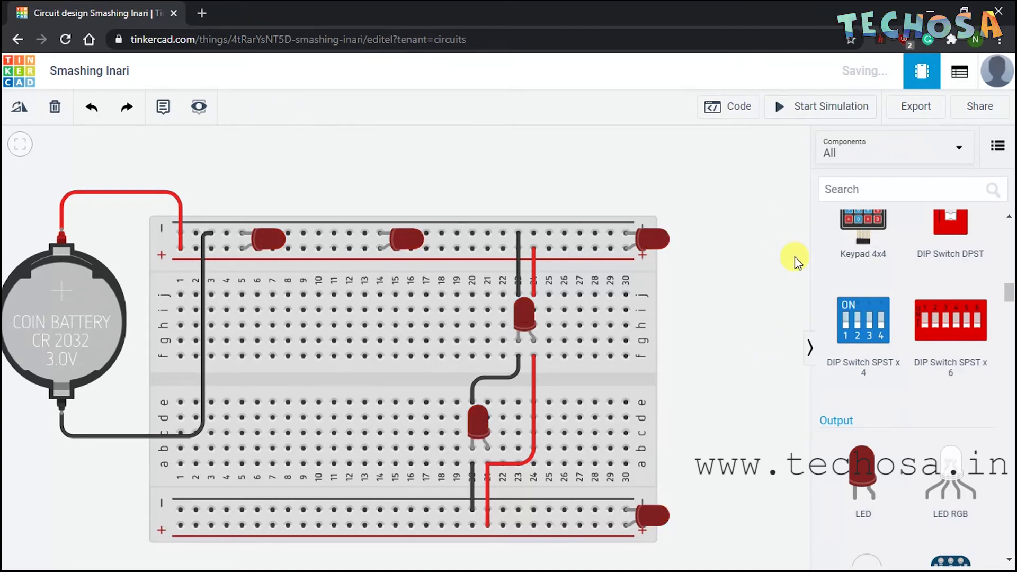
# Add a seventh red LED, rotated sideways, across the lower power rails at column 6, and briefly simulate the circuit.
pyautogui.moveTo(863, 469); pyautogui.dragTo(742, 423)
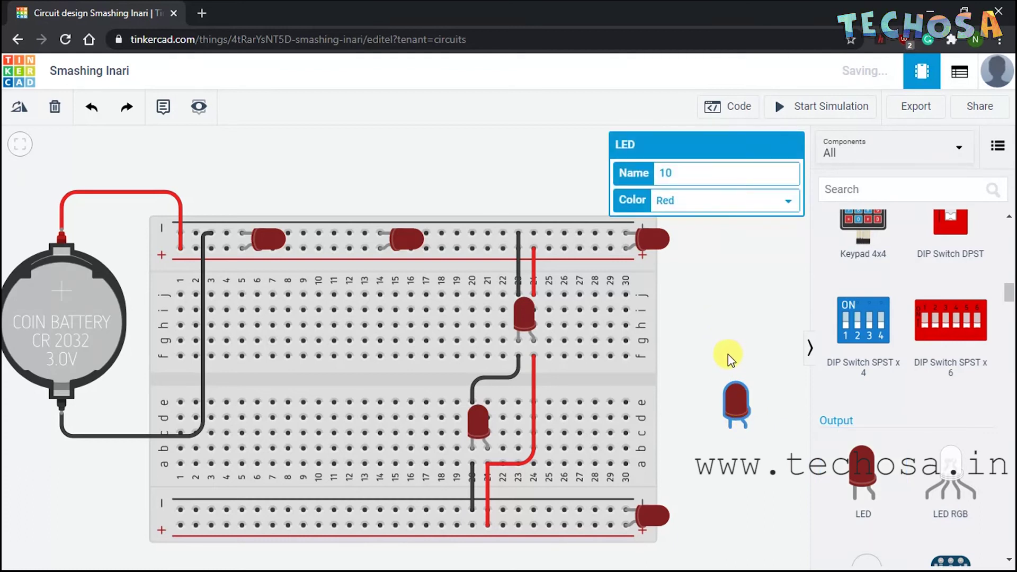
pyautogui.click(21, 112)
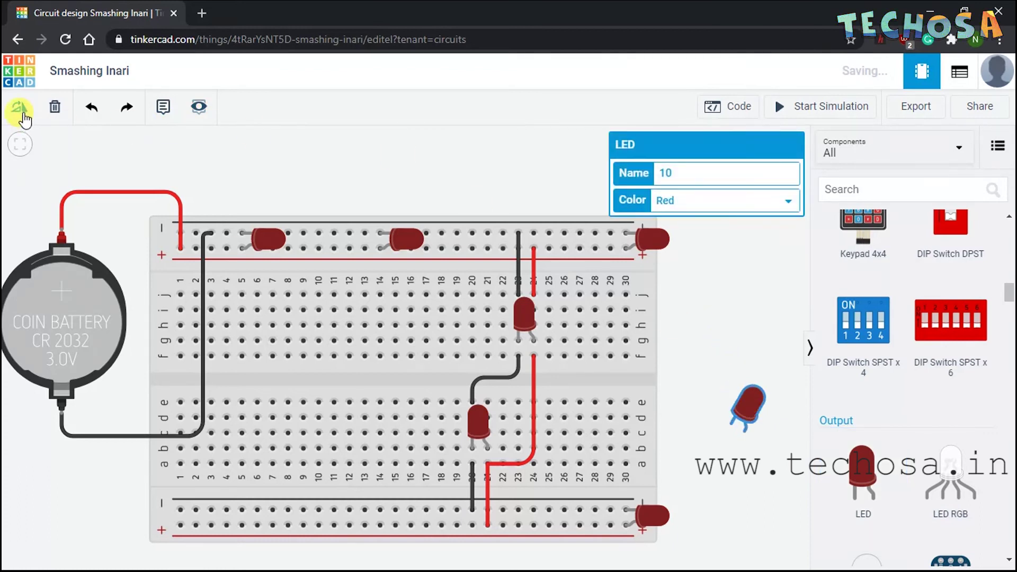
pyautogui.moveTo(722, 422); pyautogui.dragTo(275, 508)
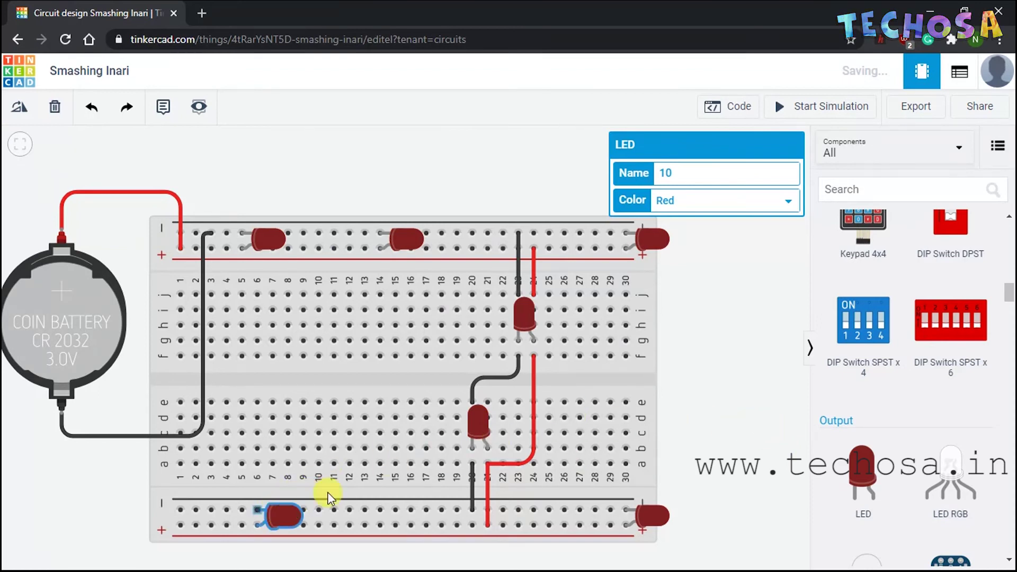
pyautogui.click(762, 368)
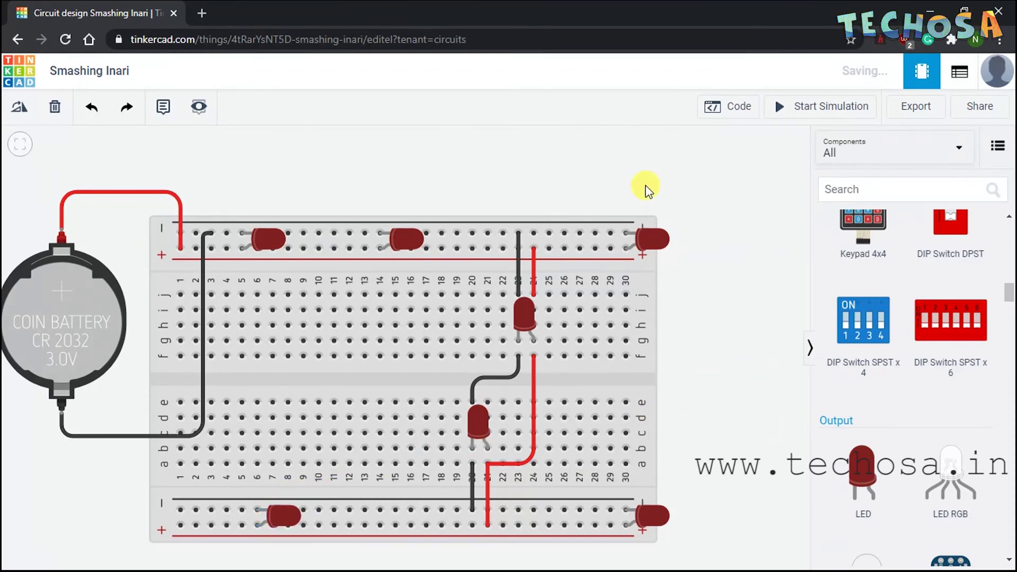
pyautogui.click(786, 105)
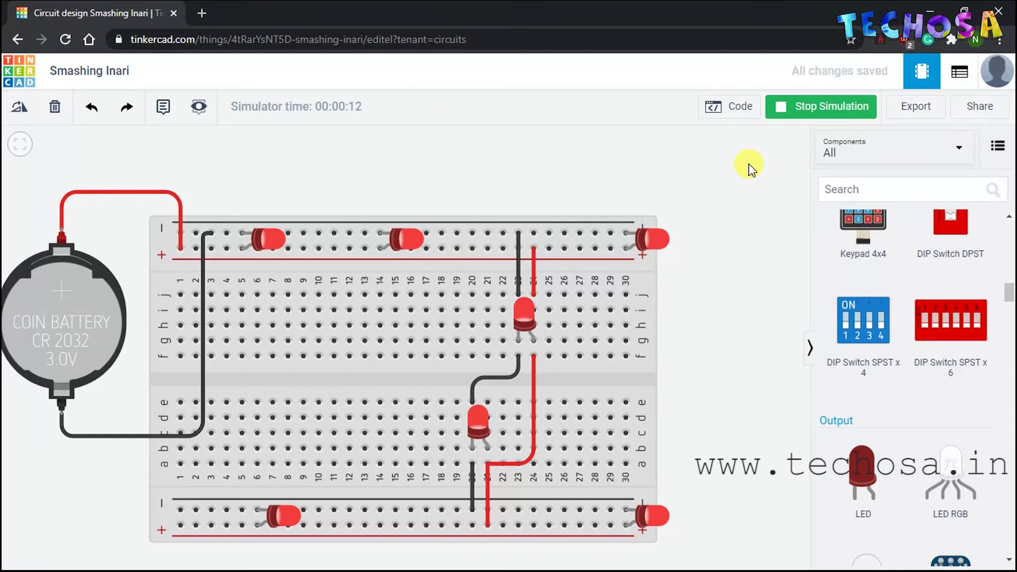
pyautogui.click(786, 106)
# Delete the small breadboard and all the LEDs, keeping only the coin cell in the workspace.
pyautogui.click(576, 232)
pyautogui.press('Delete')
pyautogui.click(262, 238)
pyautogui.press('Delete')
pyautogui.click(406, 238)
pyautogui.press('Delete')
pyautogui.click(525, 318)
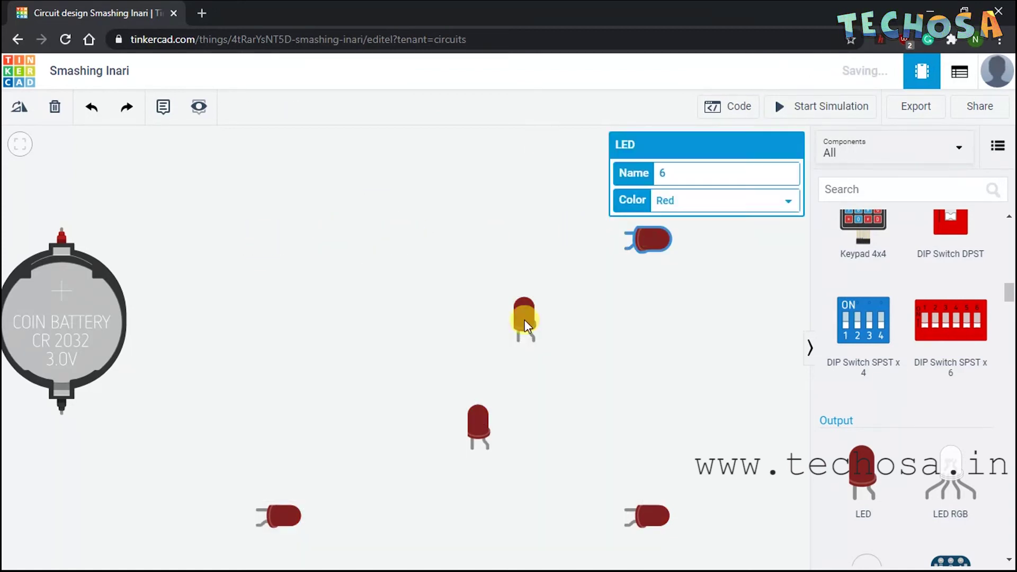
pyautogui.press('Delete')
pyautogui.click(652, 515)
pyautogui.press('Delete')
# Add a full-size Breadboard to the workspace beside the coin cell.
pyautogui.scroll(-10, 841, 393)
pyautogui.scroll(-15, 842, 398)
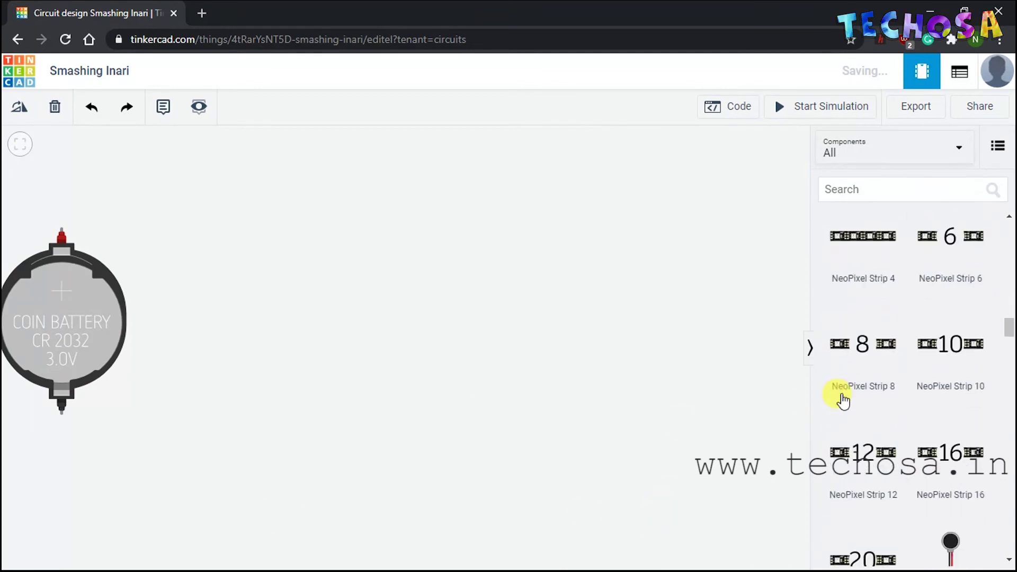
pyautogui.scroll(-5, 848, 405)
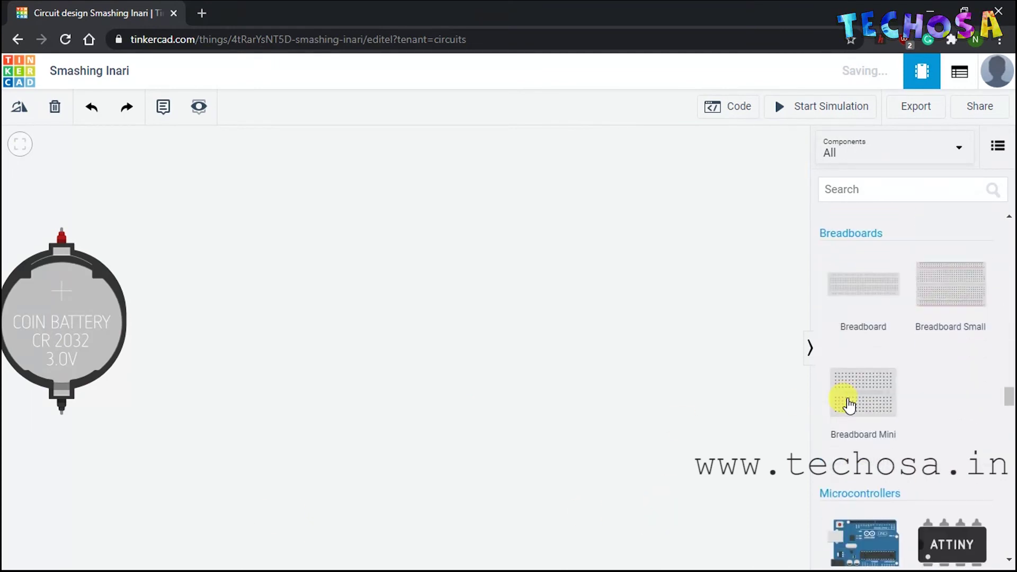
pyautogui.scroll(-2, 414, 316)
pyautogui.moveTo(413, 313); pyautogui.dragTo(298, 327)
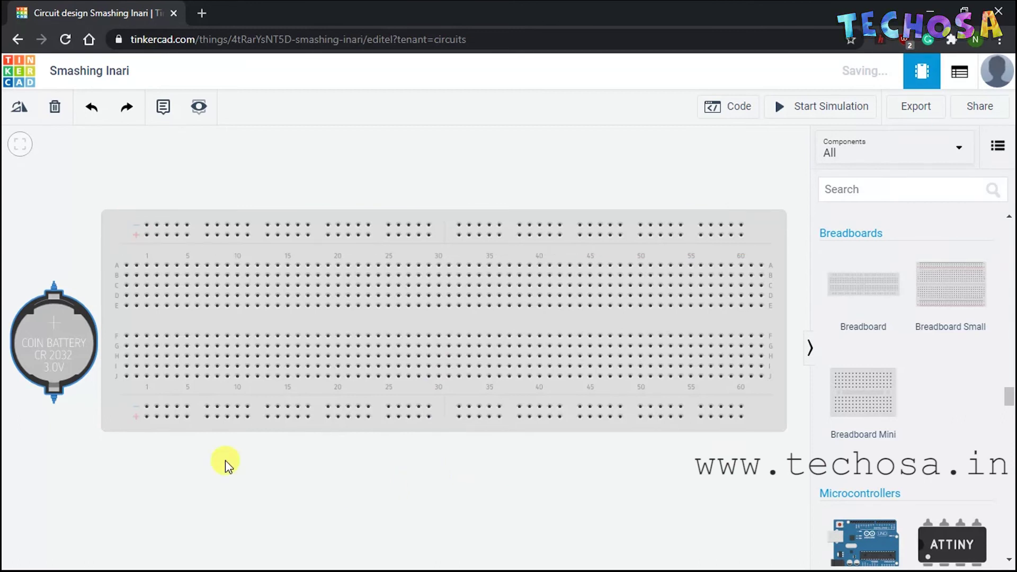
# Connect the coin cell's positive terminal to the upper positive rail at column 1 with a red wire bent at a right angle.
pyautogui.click(52, 281)
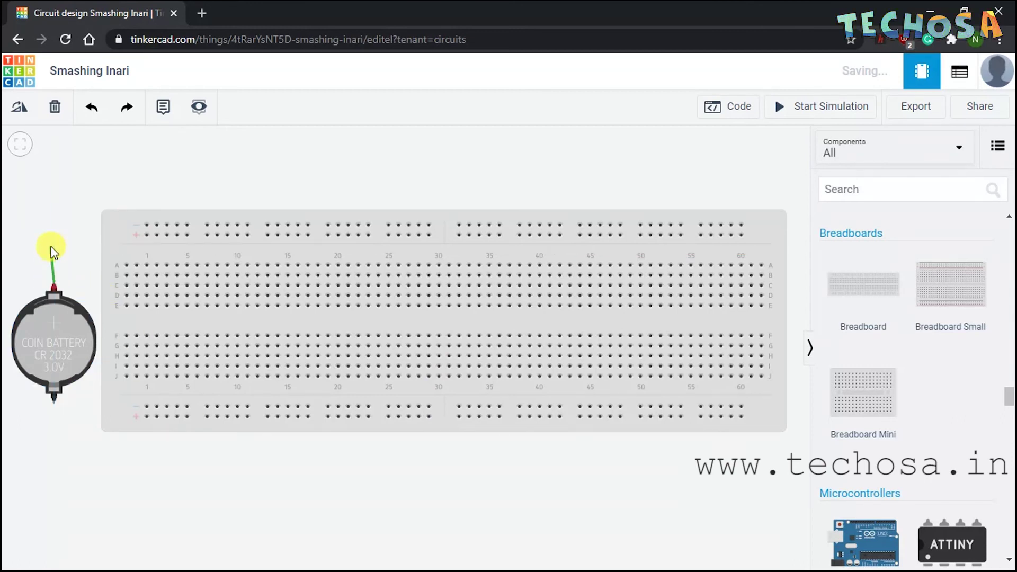
pyautogui.click(53, 243)
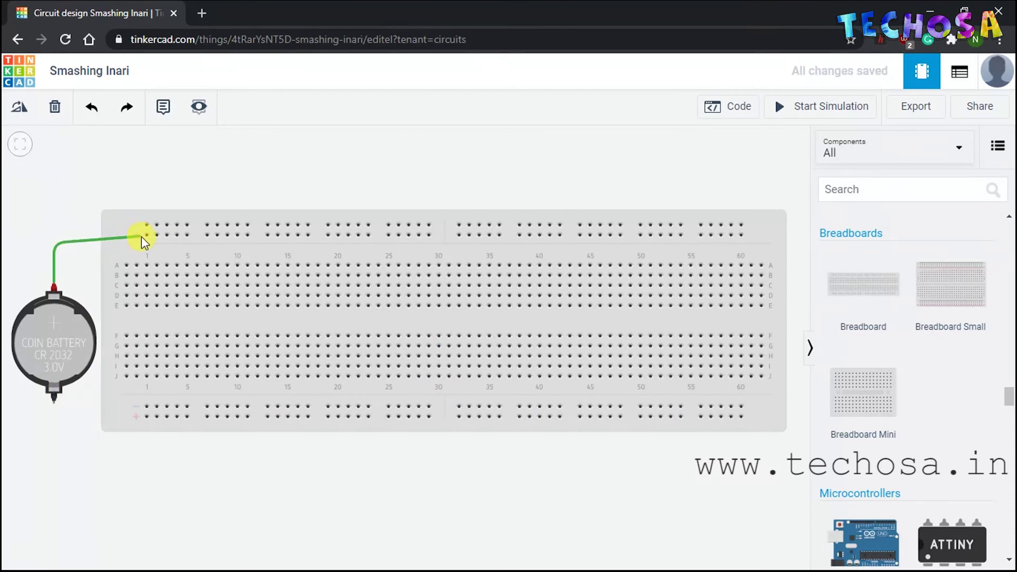
pyautogui.click(147, 235)
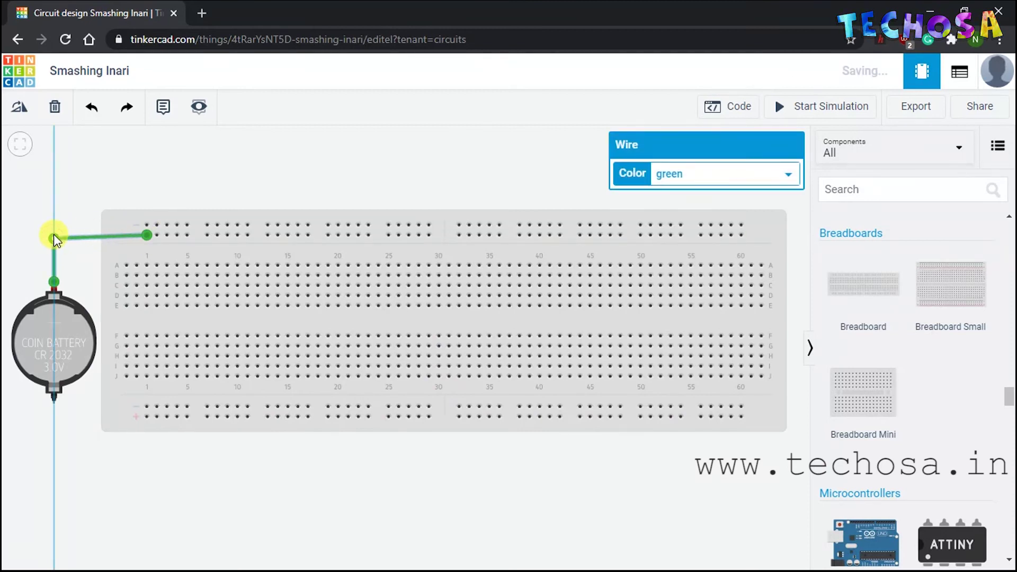
pyautogui.click(86, 207)
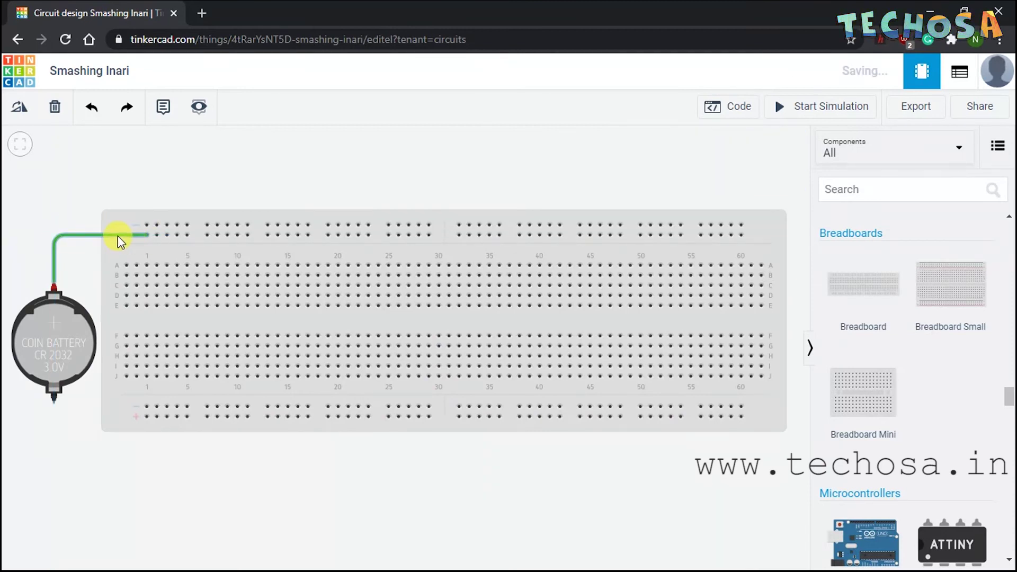
pyautogui.click(117, 236)
pyautogui.click(681, 180)
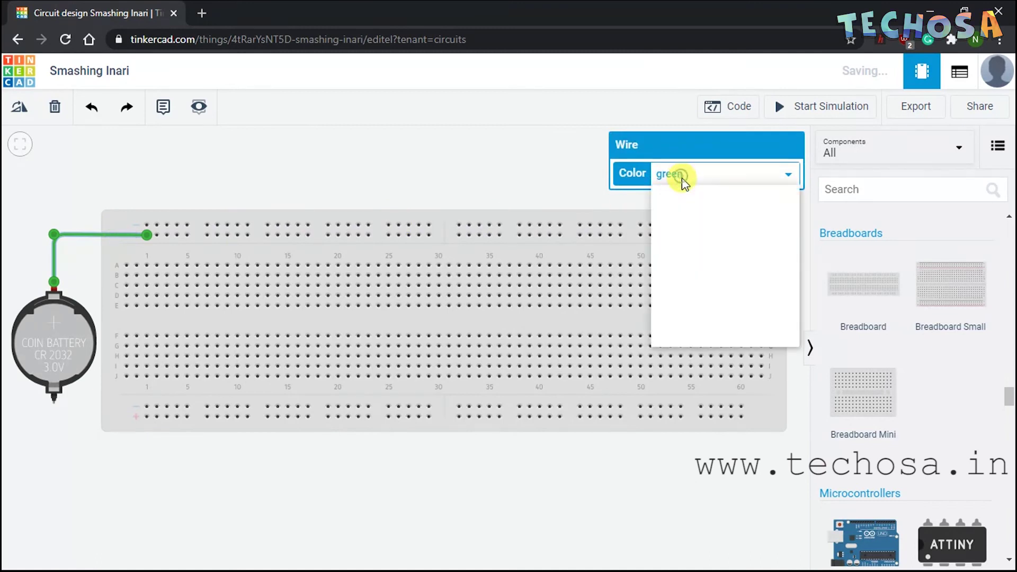
pyautogui.click(691, 210)
pyautogui.click(361, 181)
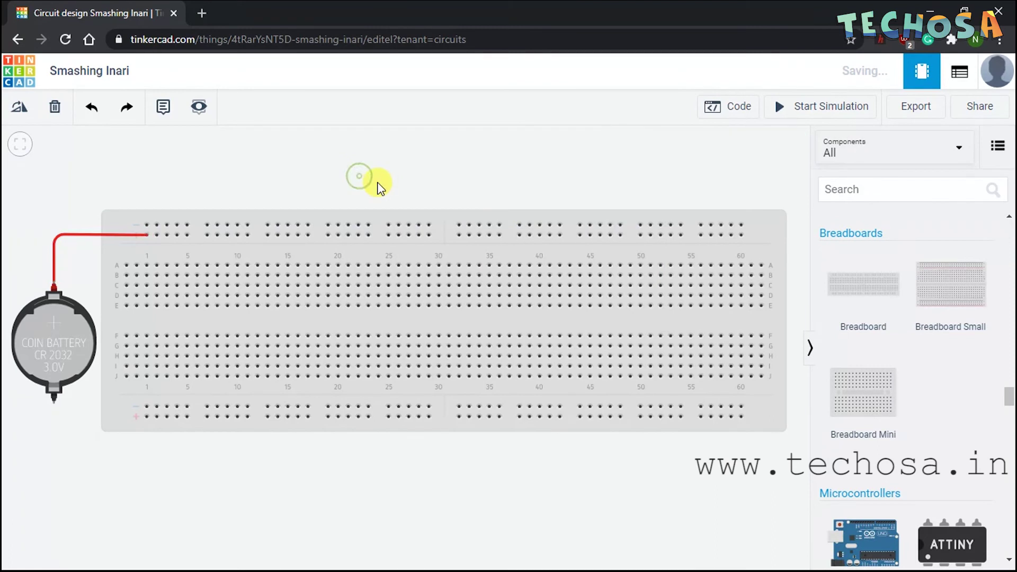
# Connect the coin cell's negative terminal to the upper negative rail at column 7 with a black wire routed up across the breadboard.
pyautogui.click(93, 411)
pyautogui.click(196, 420)
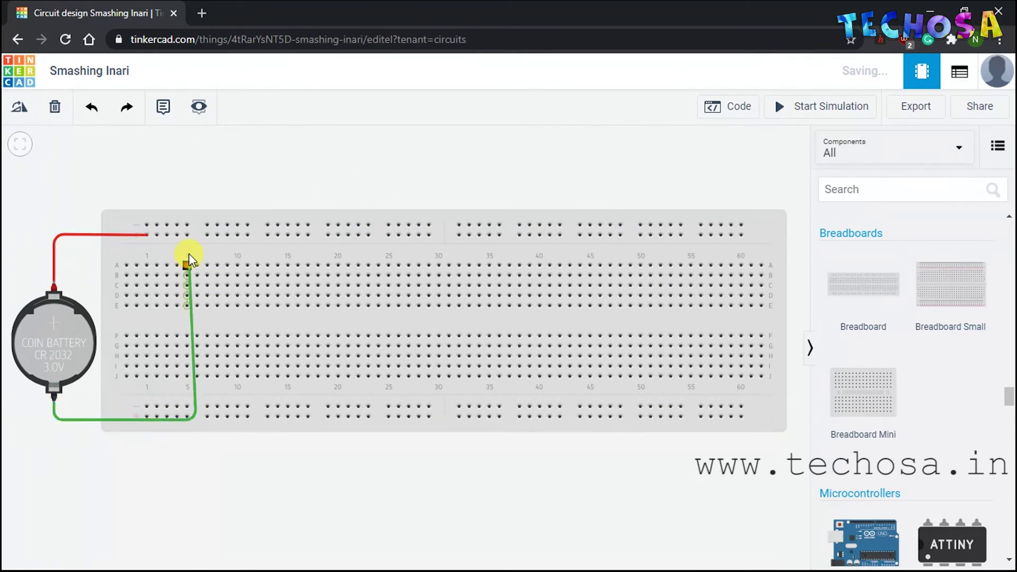
pyautogui.click(207, 226)
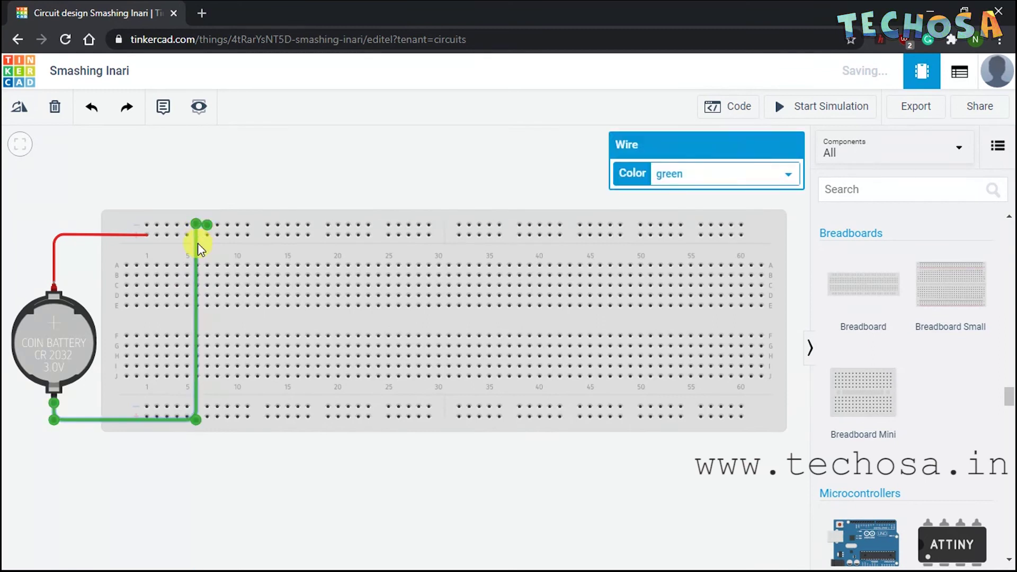
pyautogui.click(704, 175)
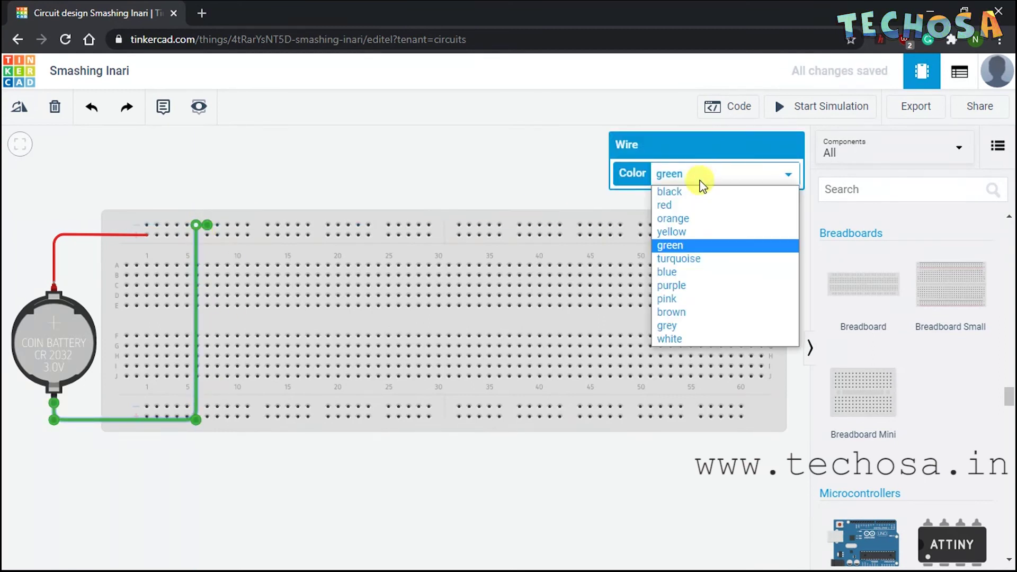
pyautogui.click(693, 192)
pyautogui.click(393, 175)
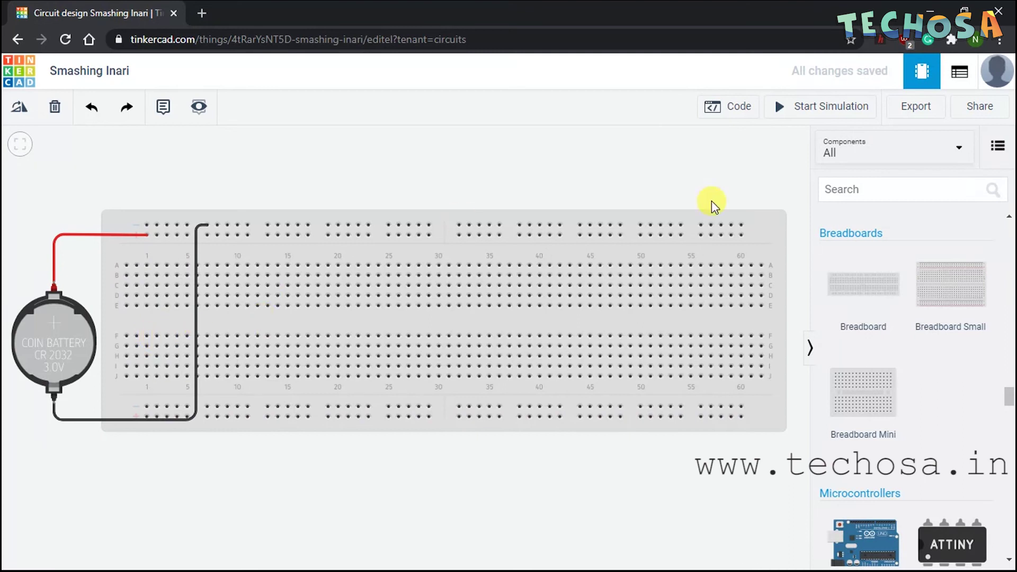
# Add a red LED turned sideways across the upper rails near column 29 and run a simulation of the circuit.
pyautogui.scroll(-15, 892, 318)
pyautogui.scroll(8, 894, 320)
pyautogui.moveTo(413, 196); pyautogui.dragTo(445, 230)
pyautogui.click(21, 108)
pyautogui.click(22, 109)
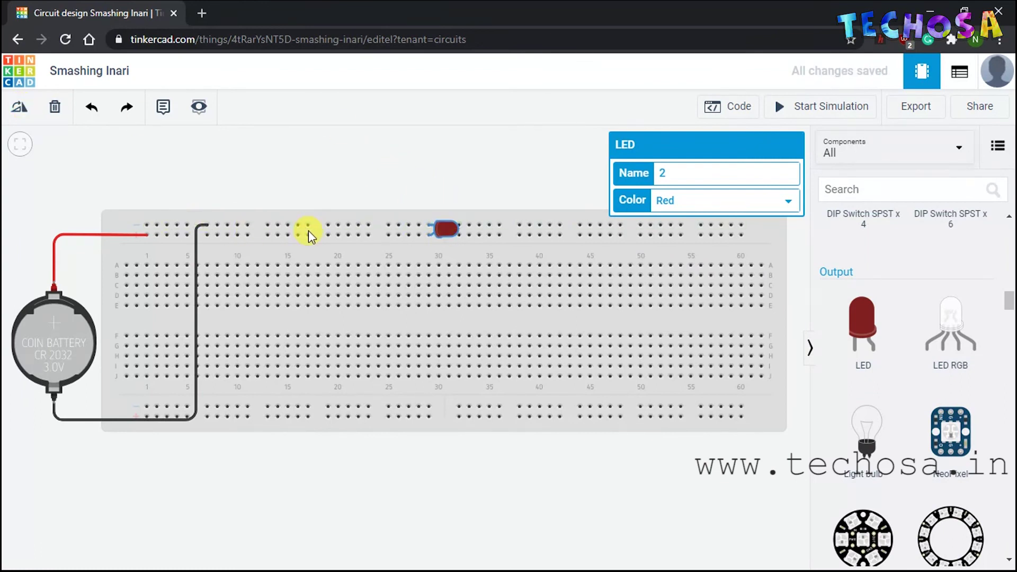
pyautogui.click(404, 177)
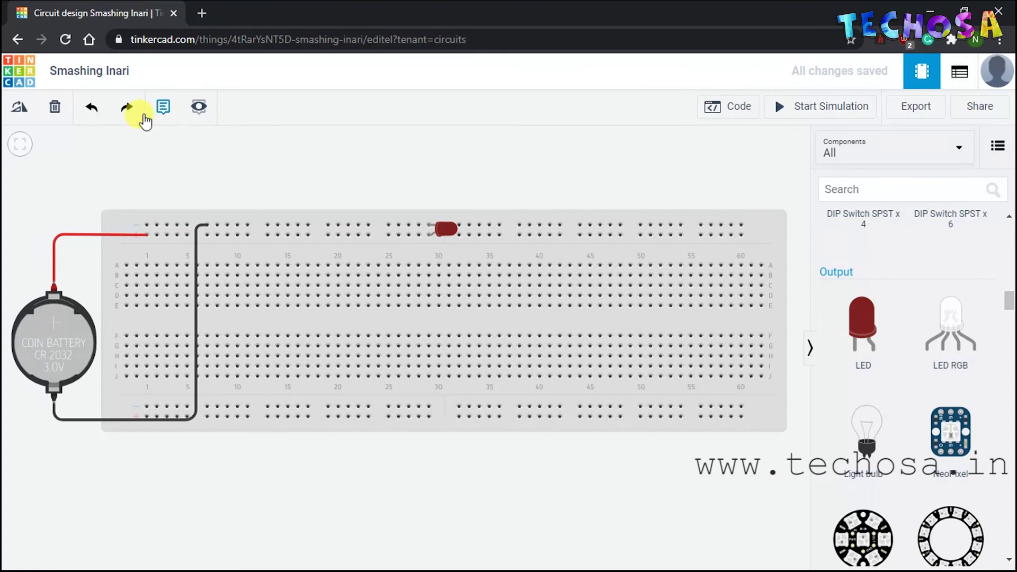
pyautogui.click(820, 109)
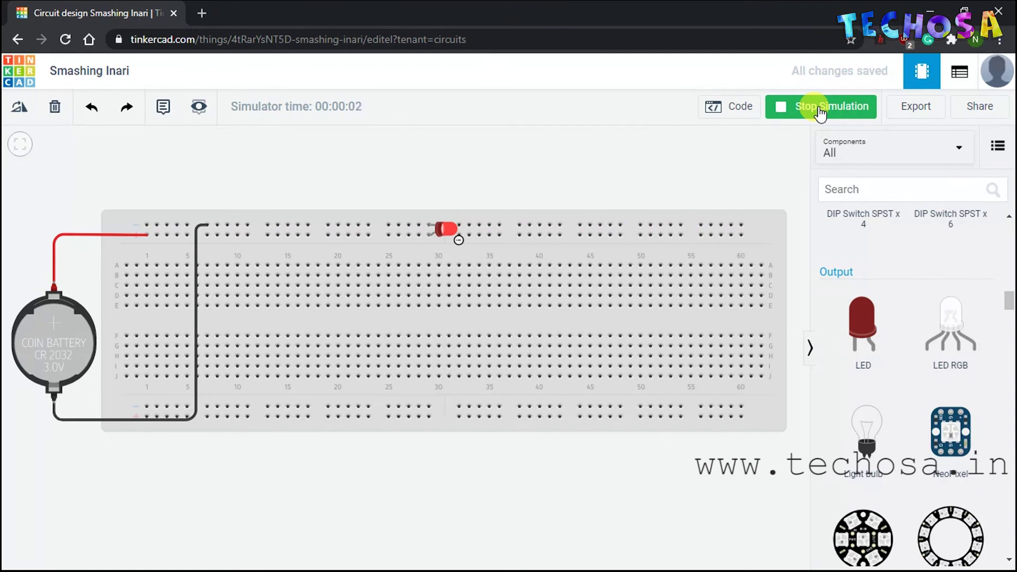
pyautogui.click(820, 110)
# Simulate the circuit with the LED at the far end of the upper rails past column 60, and return it to column 29.
pyautogui.moveTo(449, 229); pyautogui.dragTo(752, 234)
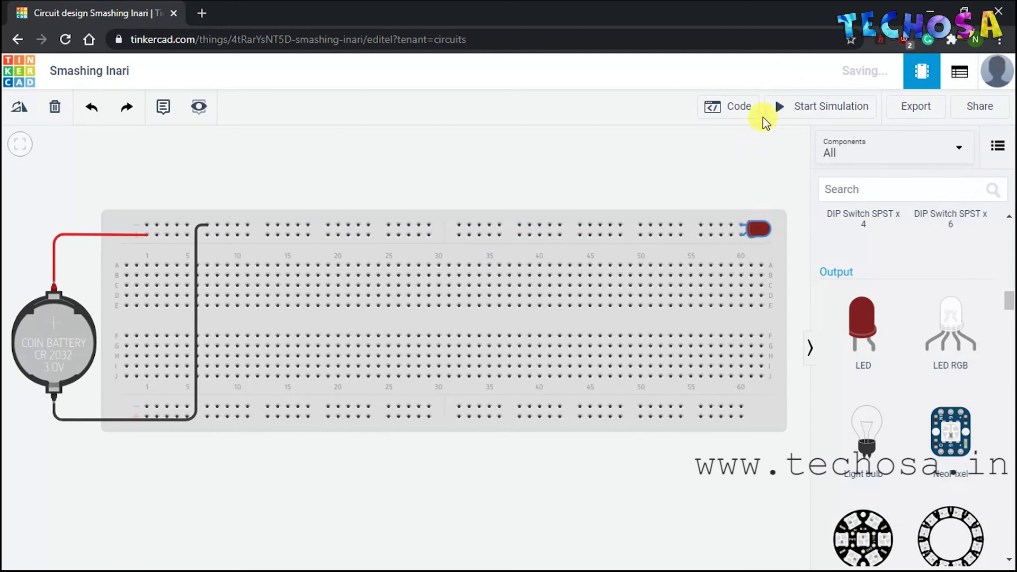
pyautogui.click(800, 111)
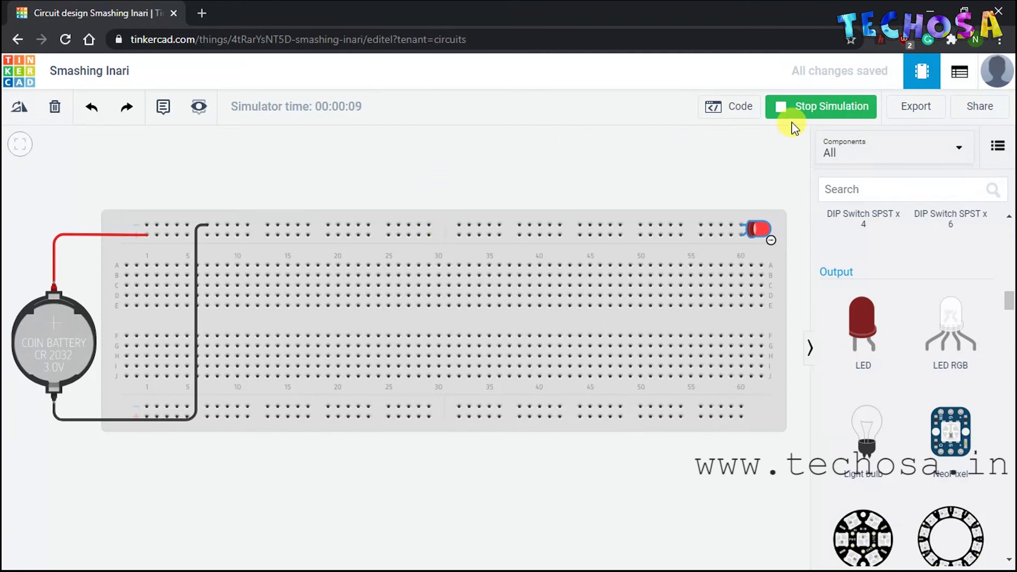
pyautogui.click(795, 108)
pyautogui.moveTo(747, 229); pyautogui.dragTo(449, 223)
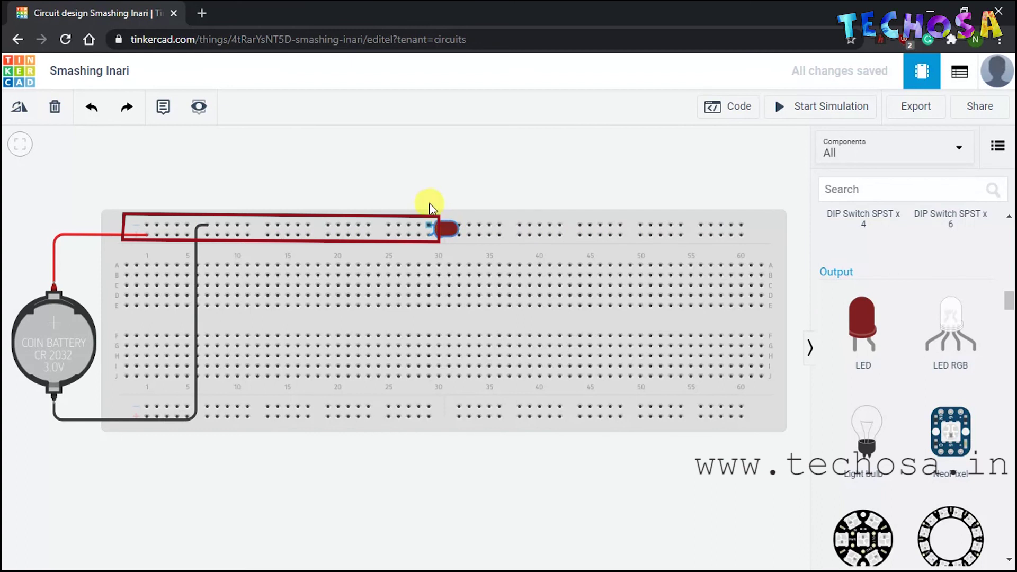
pyautogui.click(455, 319)
pyautogui.press('Down')
pyautogui.press('Down')
pyautogui.press('Down')
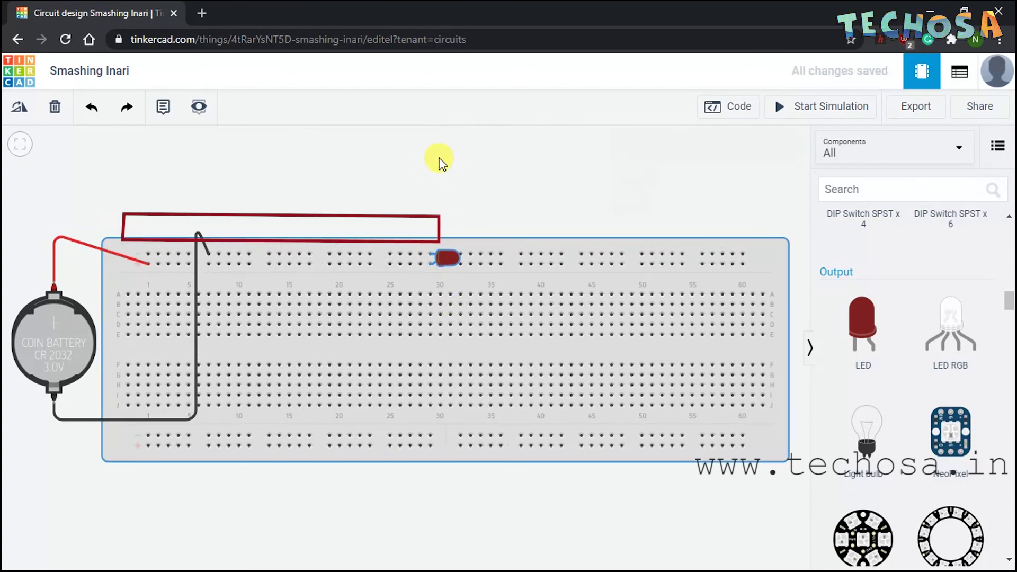
pyautogui.click(447, 266)
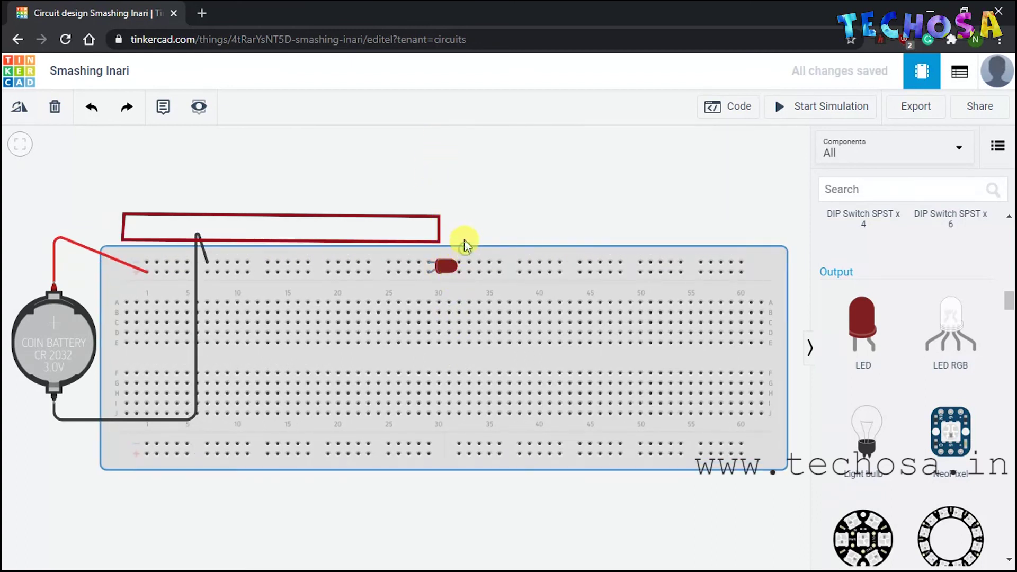
pyautogui.hotkey('ctrl', 'z')
pyautogui.hotkey('ctrl', 'z')
pyautogui.hotkey('ctrl', 'z')
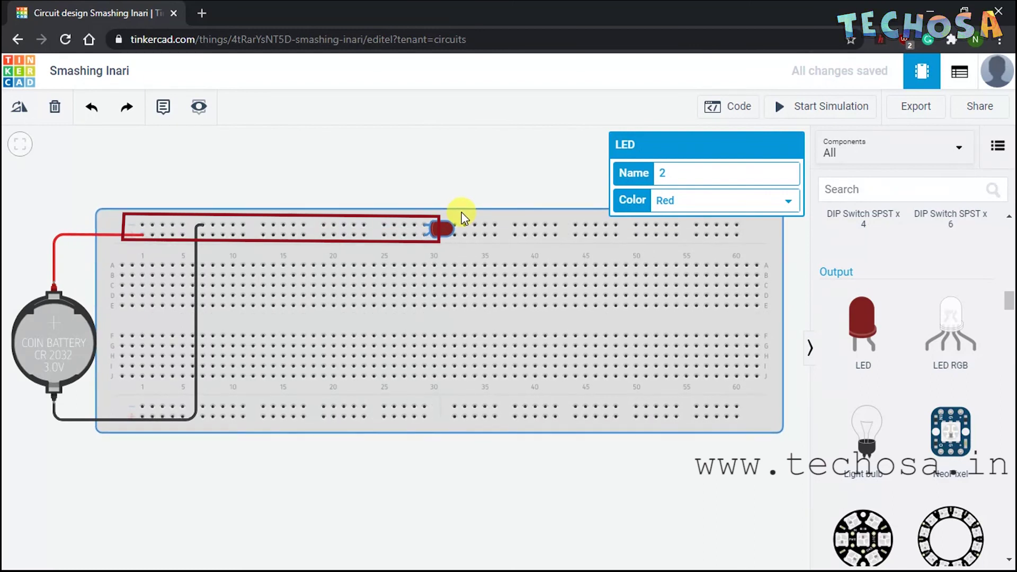
# Run and stop a simulation of the circuit with the LED on the upper rails near column 29.
pyautogui.click(454, 178)
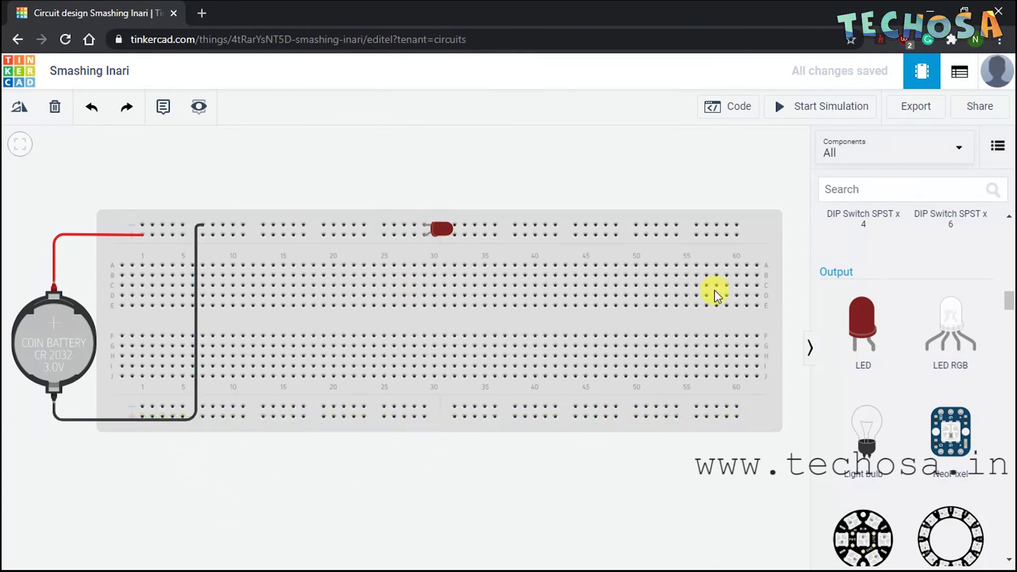
pyautogui.click(828, 107)
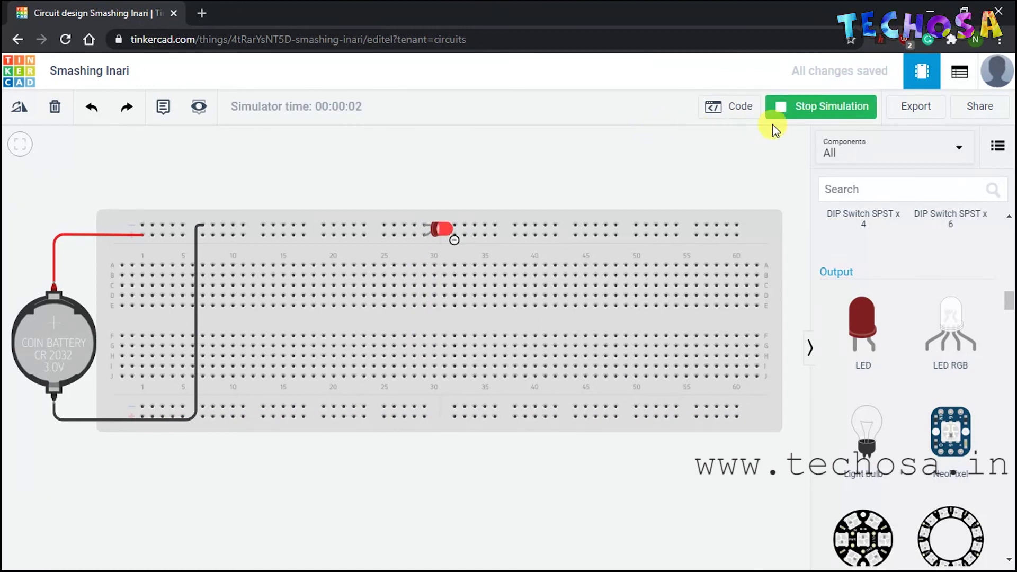
pyautogui.click(820, 113)
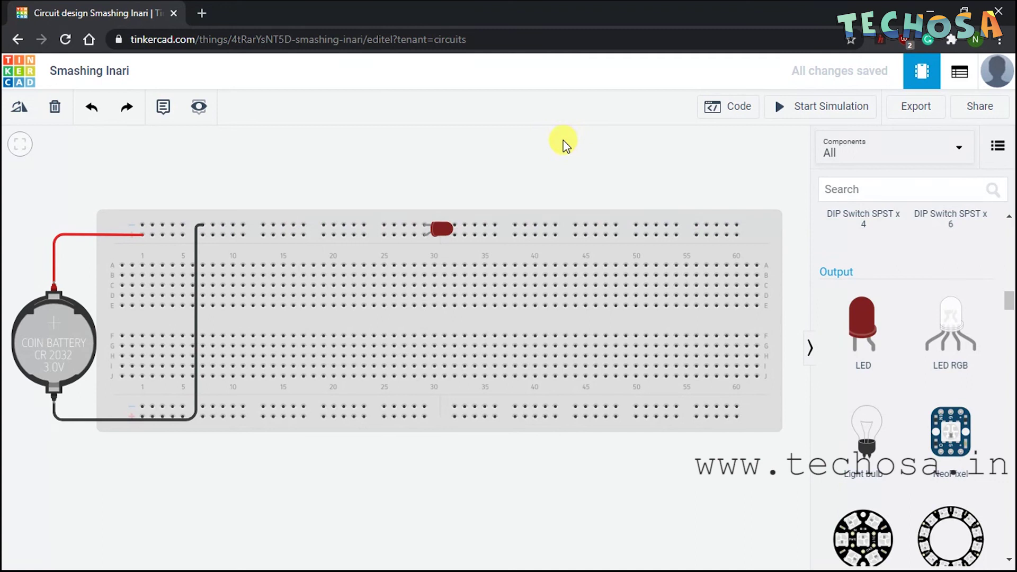
# Add a second red LED to the breadboard with its legs in row J at columns 20 and 21.
pyautogui.moveTo(856, 317); pyautogui.dragTo(680, 297)
pyautogui.moveTo(579, 308); pyautogui.dragTo(374, 331)
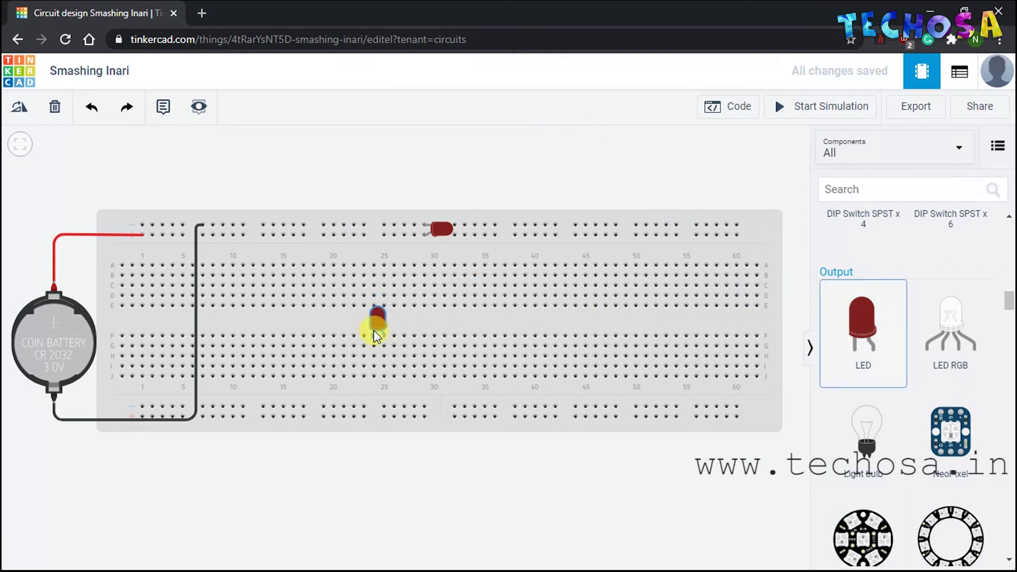
pyautogui.click(336, 335)
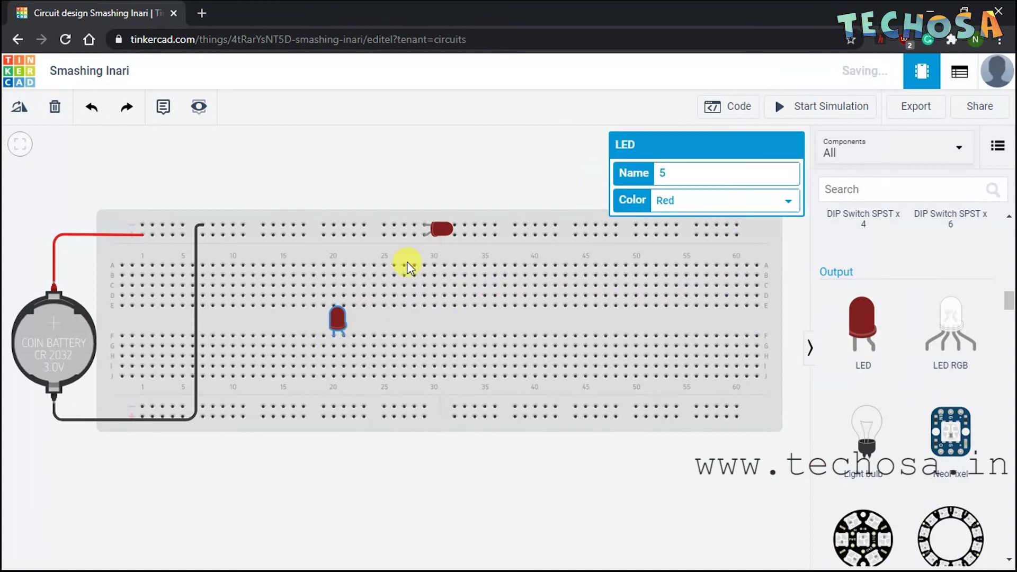
pyautogui.moveTo(334, 319); pyautogui.dragTo(338, 355)
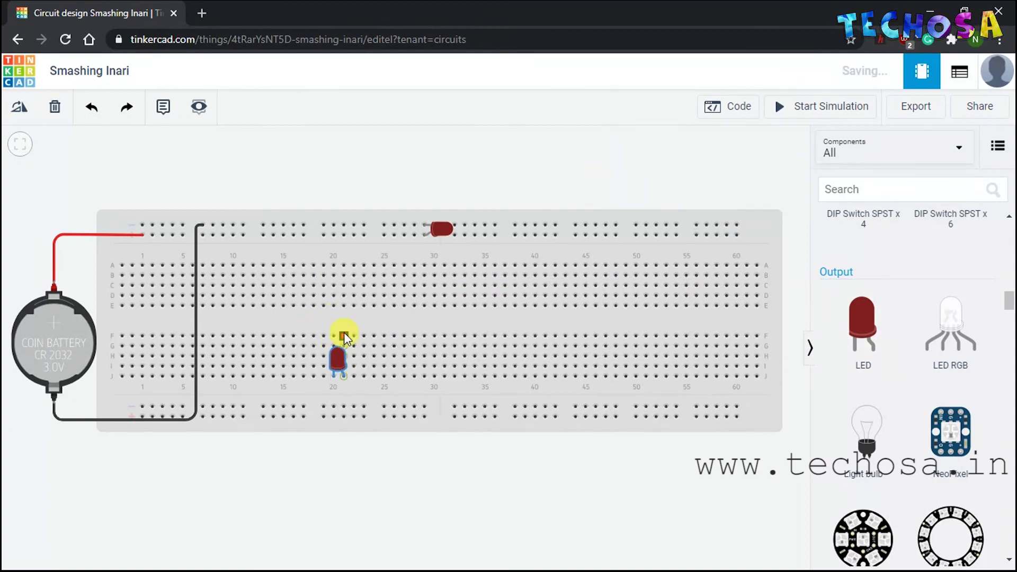
# Wire row F of column 21 to the upper positive rail and row F of column 20 to the upper negative rail.
pyautogui.click(345, 332)
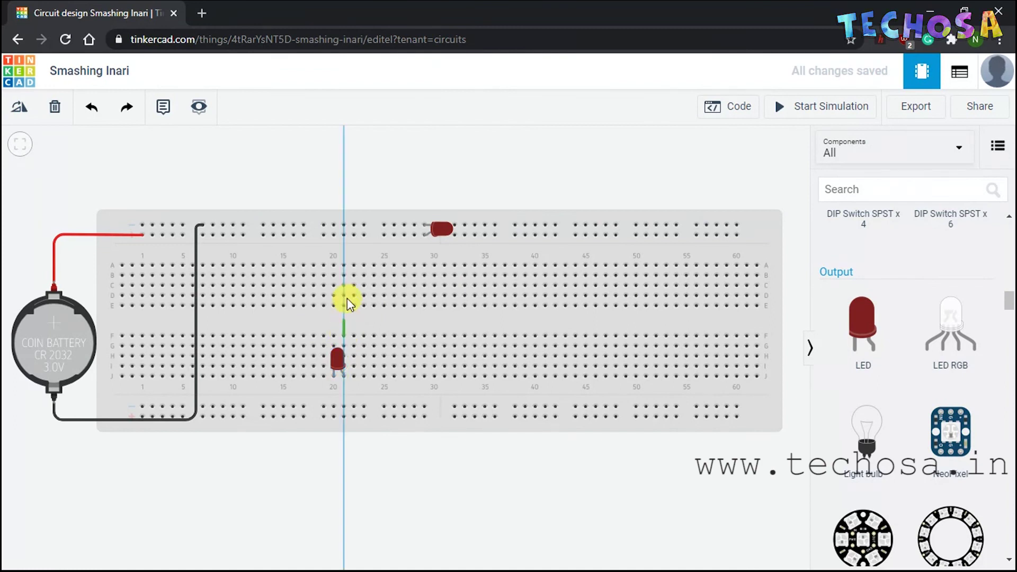
pyautogui.click(343, 235)
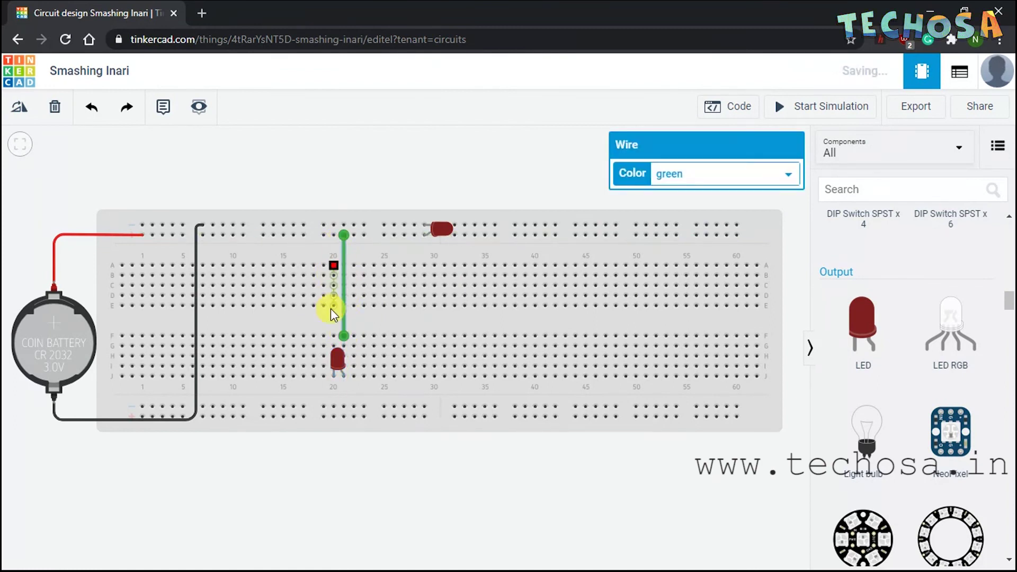
pyautogui.click(332, 335)
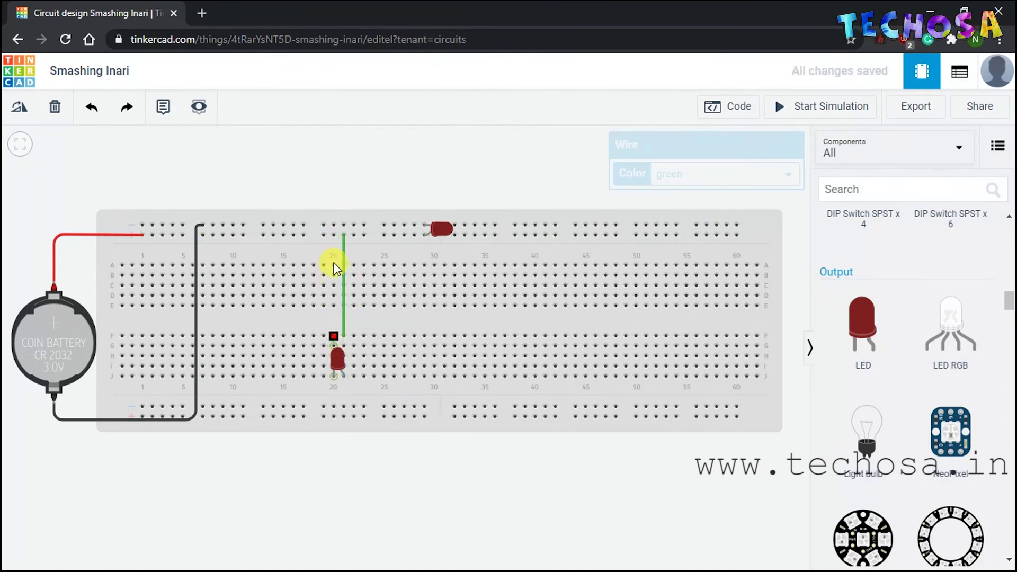
pyautogui.click(334, 225)
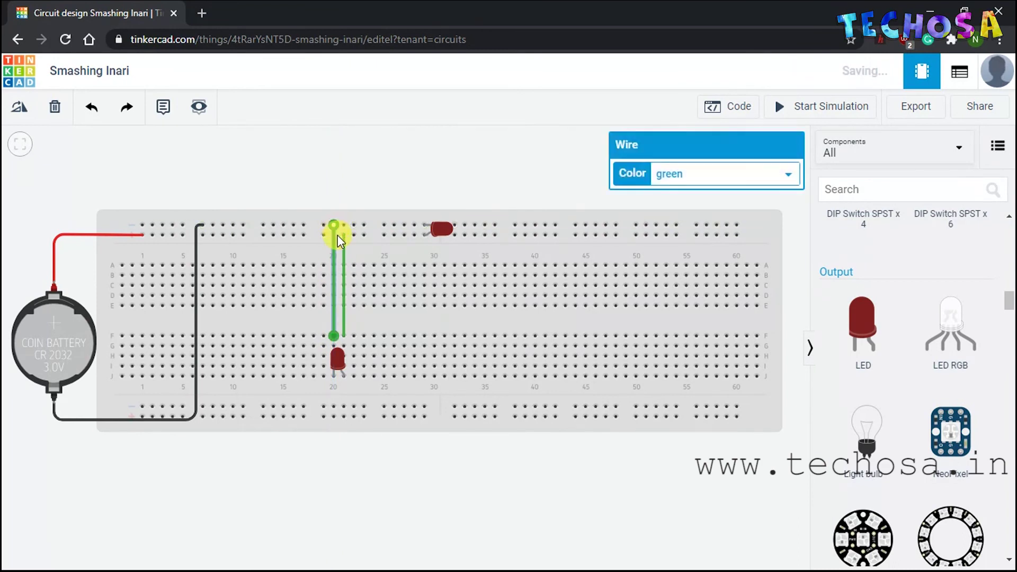
# Color the column 20 wire black and the column 21 wire red.
pyautogui.click(677, 174)
pyautogui.click(696, 192)
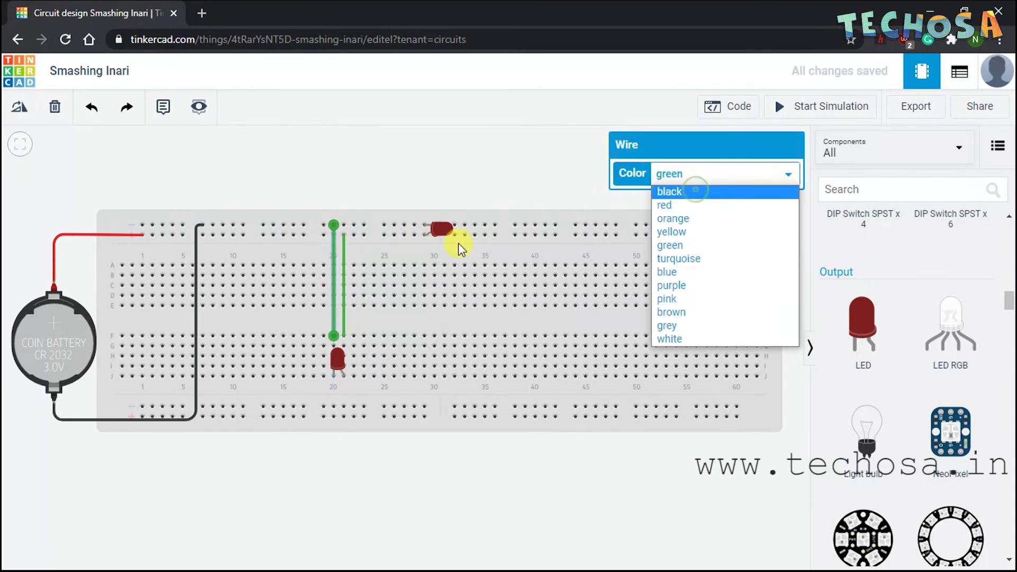
pyautogui.click(345, 259)
pyautogui.click(689, 171)
pyautogui.click(662, 204)
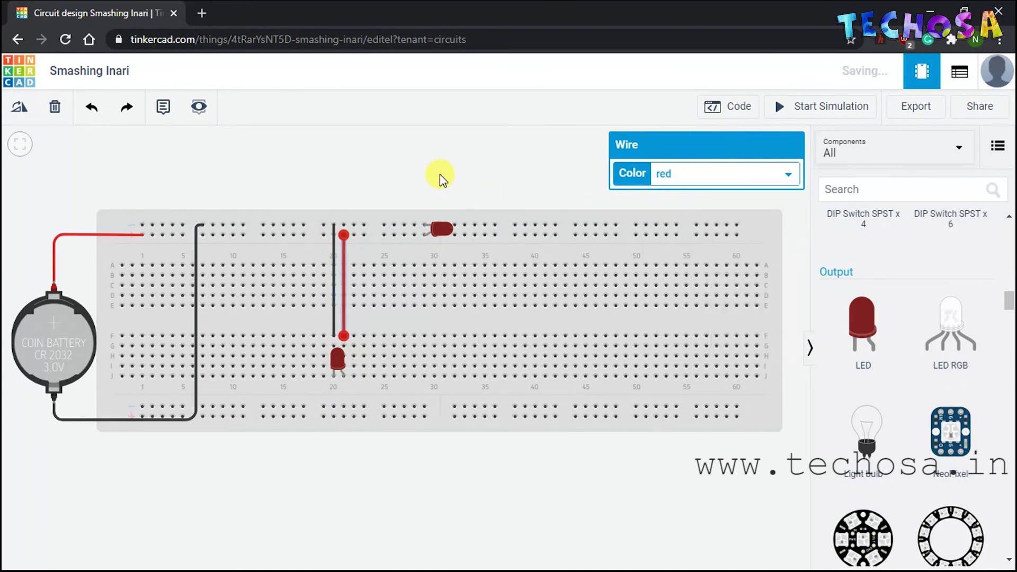
pyautogui.click(392, 158)
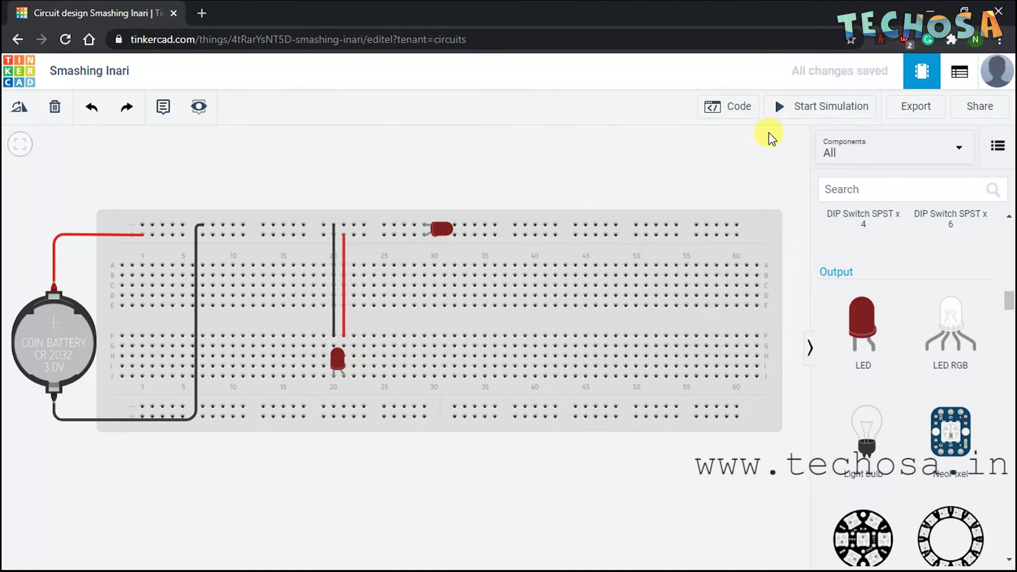
# Simulate the full-size breadboard circuit with both LEDs connected to the coin cell.
pyautogui.click(817, 113)
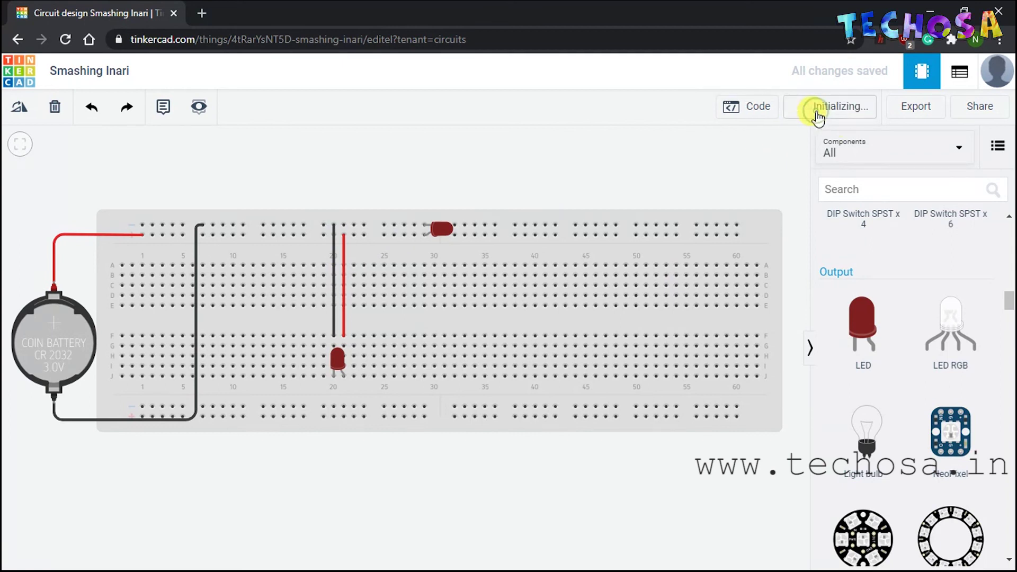